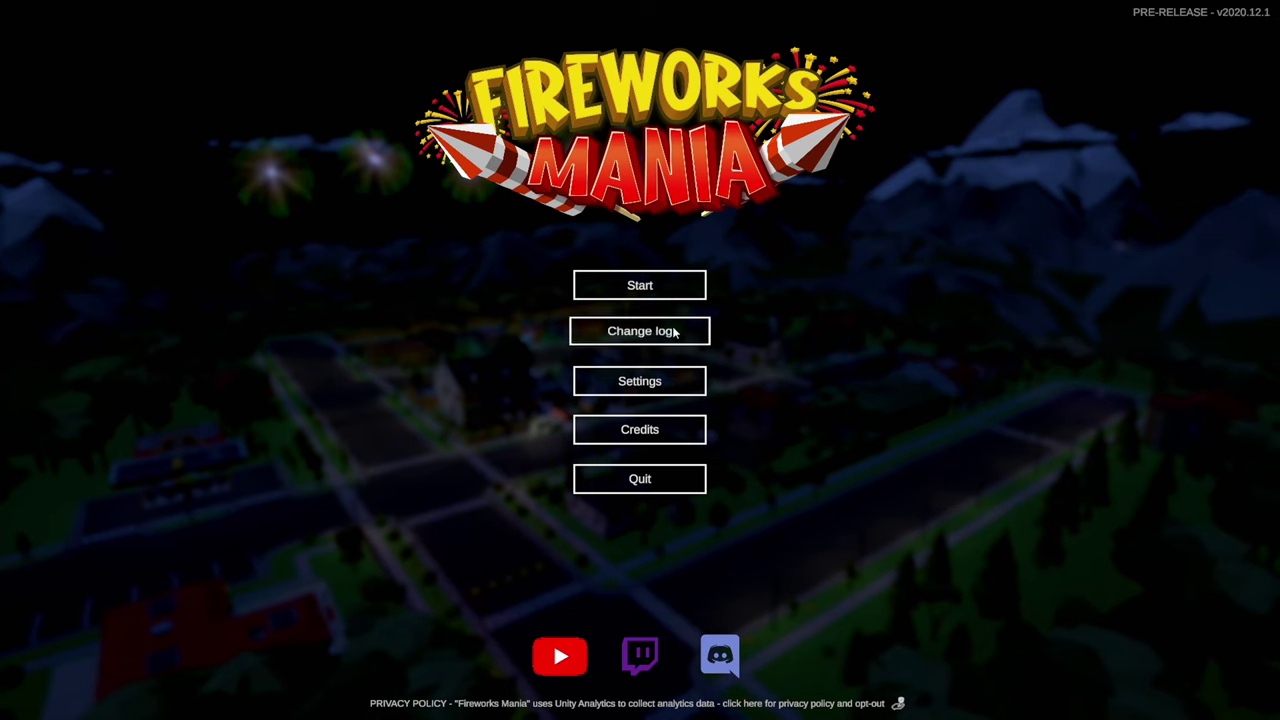
Step: Start a new game on the Town map
left_click(673, 292)
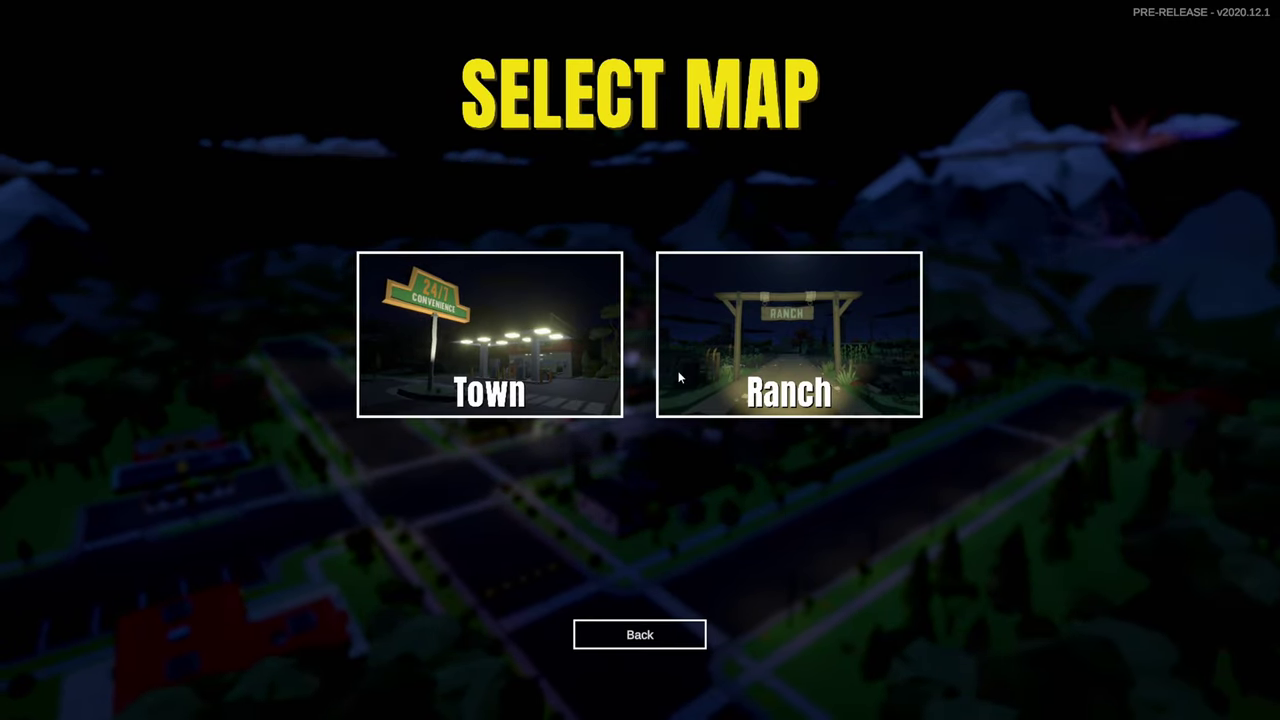
left_click(573, 352)
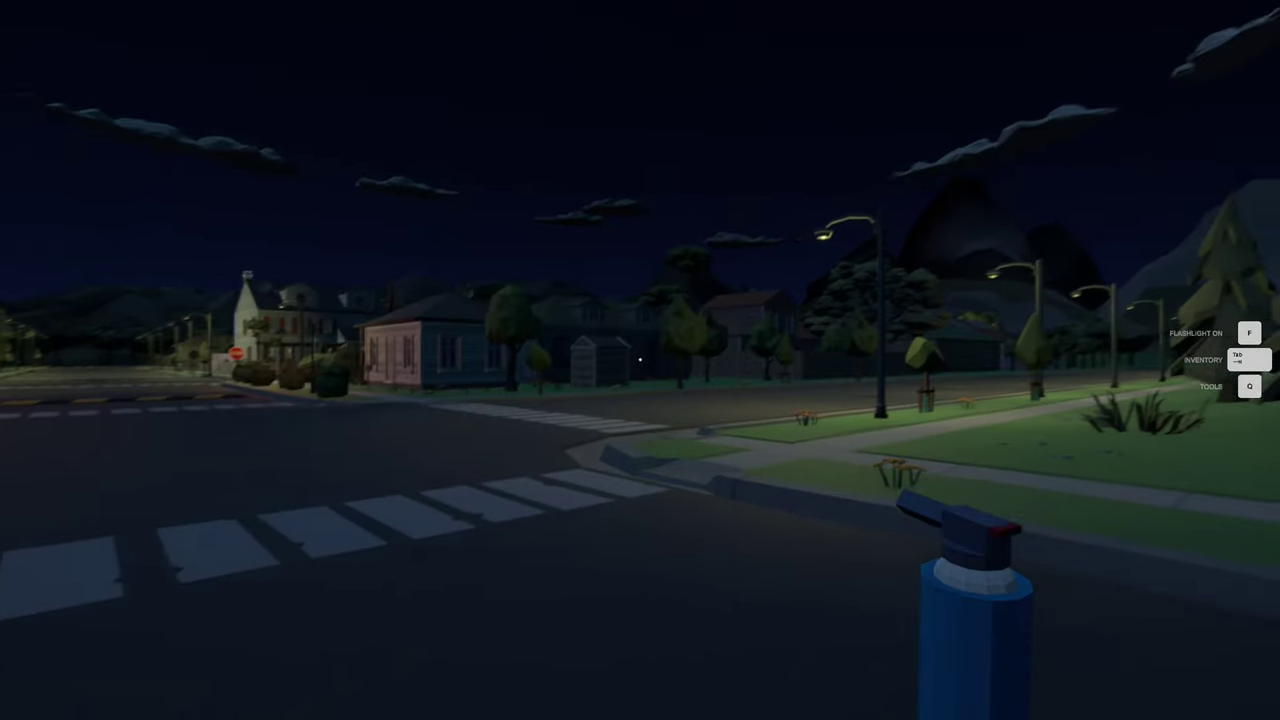
Step: Test the lighter flame on the pine tree, then put it out
left_click(640, 360)
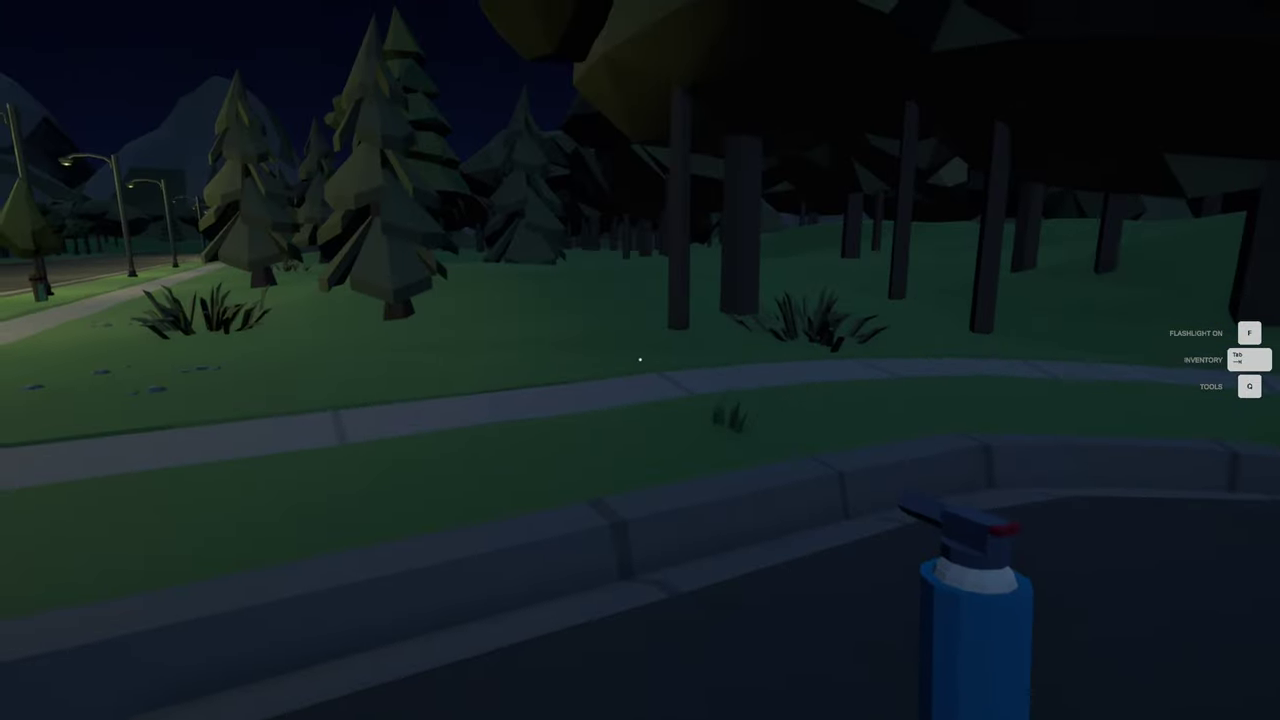
left_click(640, 360)
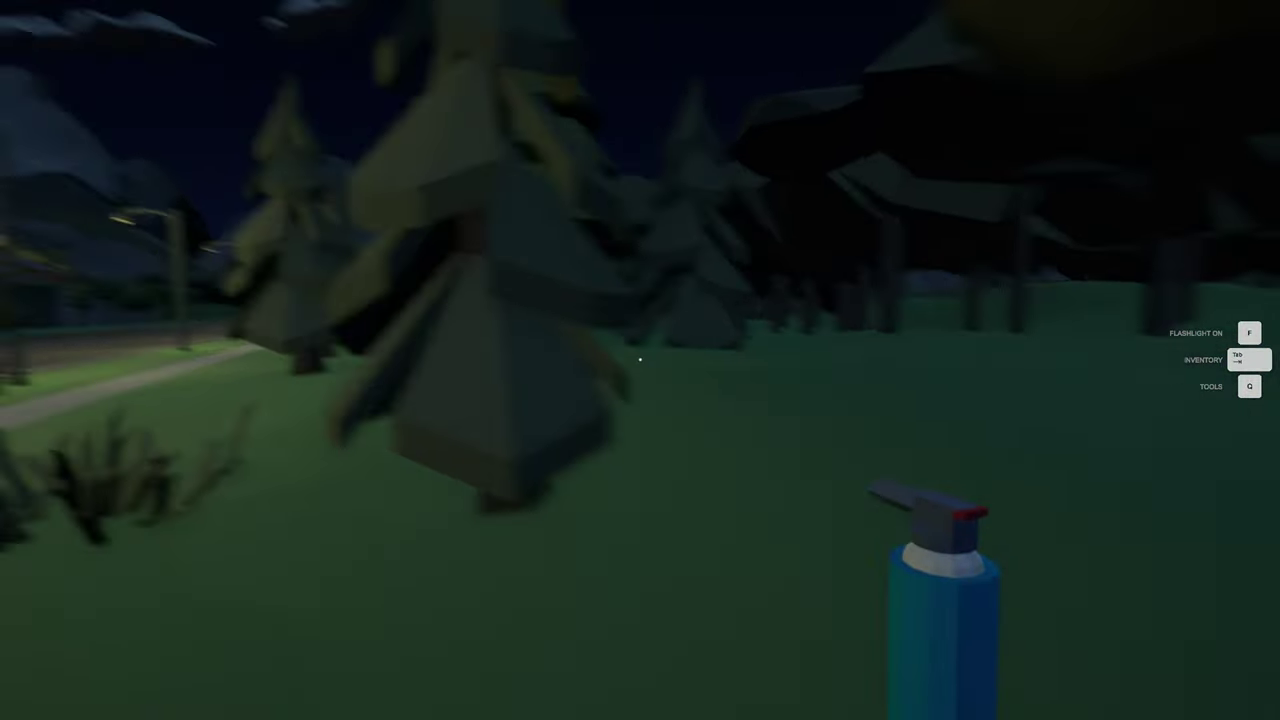
left_click(640, 360)
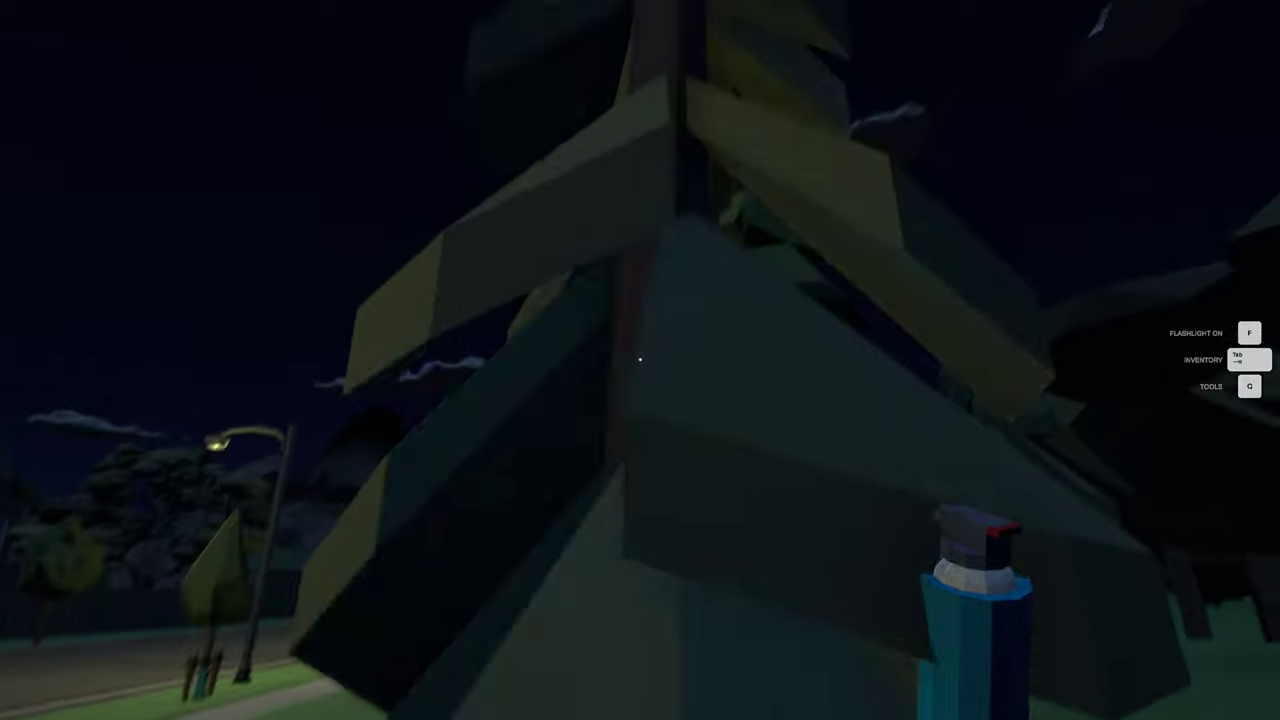
left_click(640, 360)
left_click(640, 360)
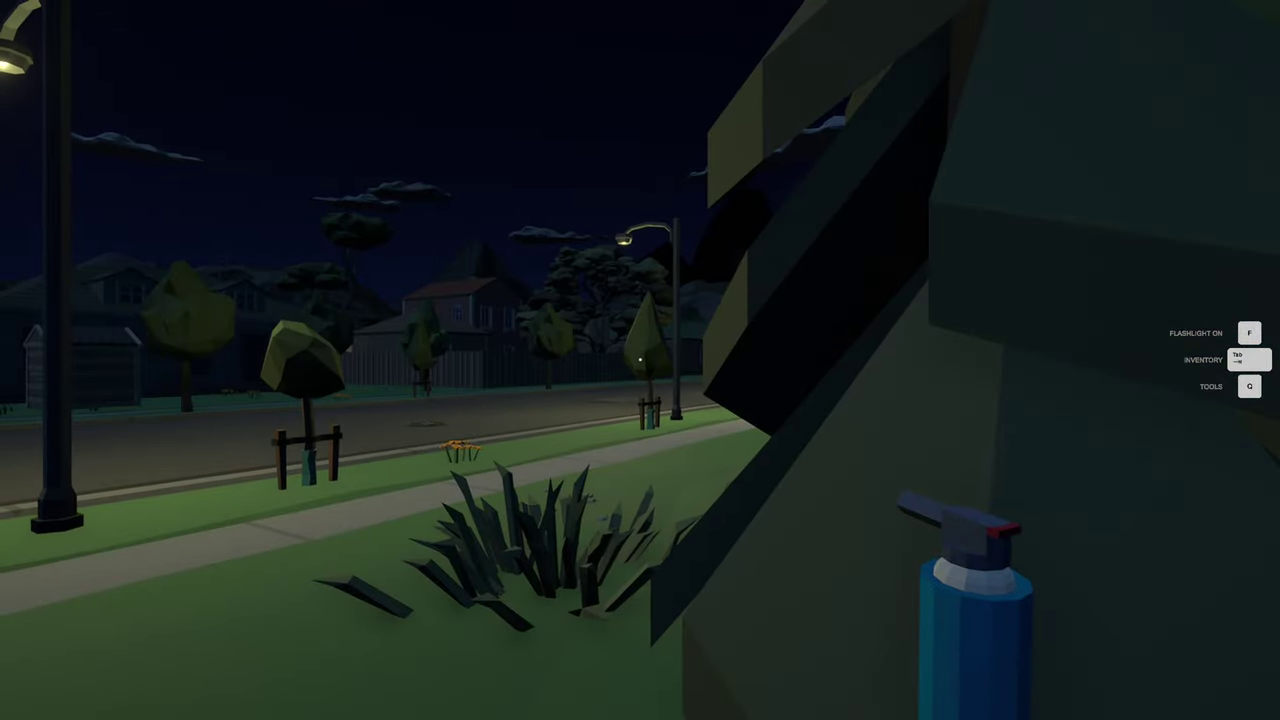
Step: Pause and resume the game, then burn the bush with the torch
key("Escape")
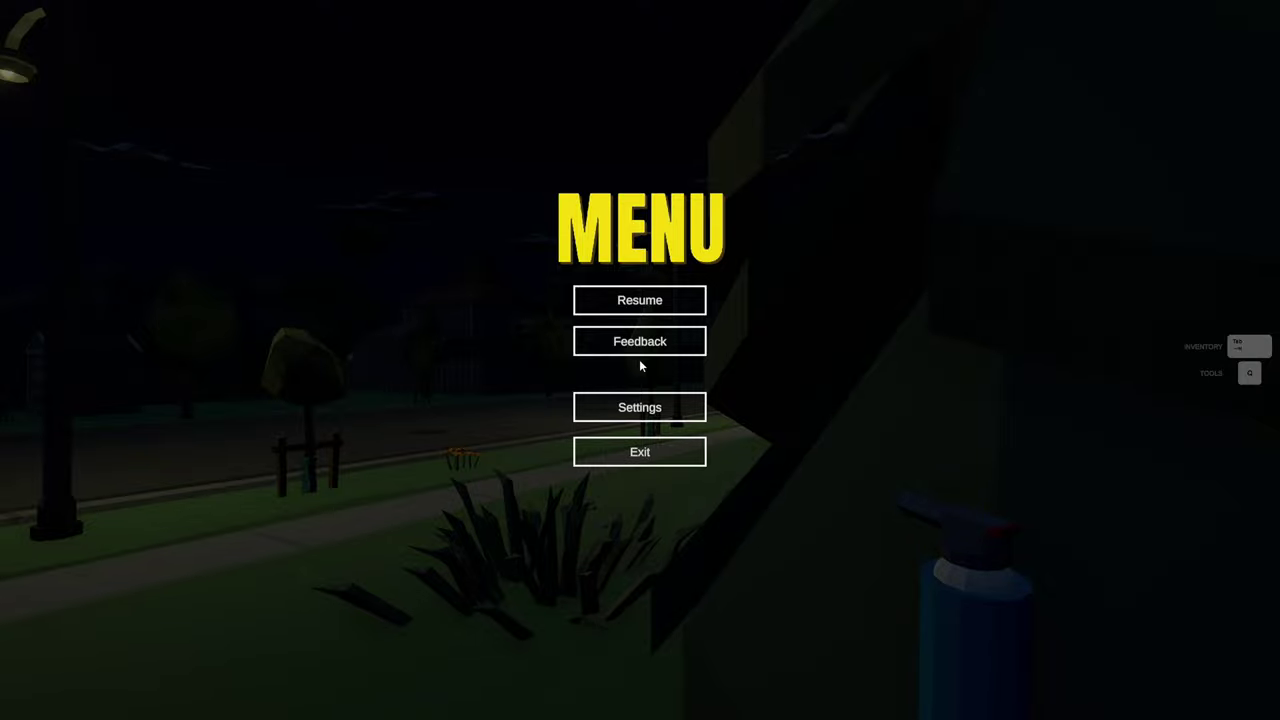
key("Escape")
left_click(640, 360)
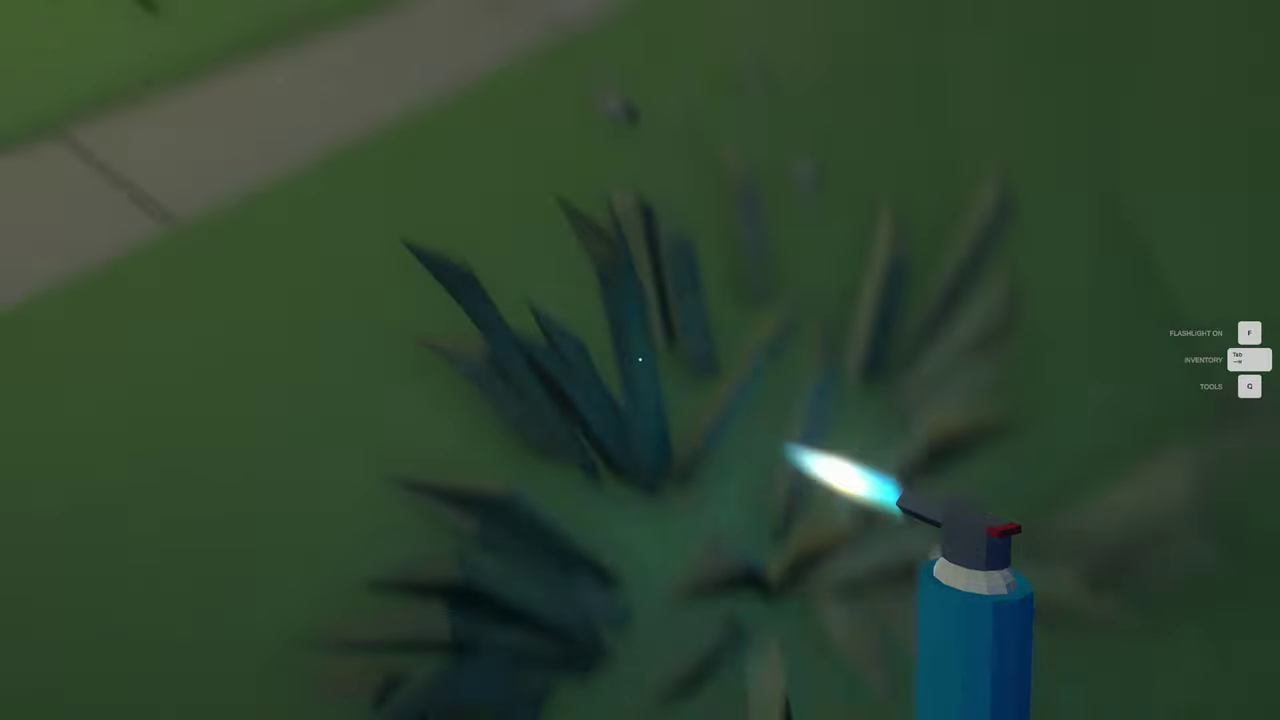
left_click(640, 360)
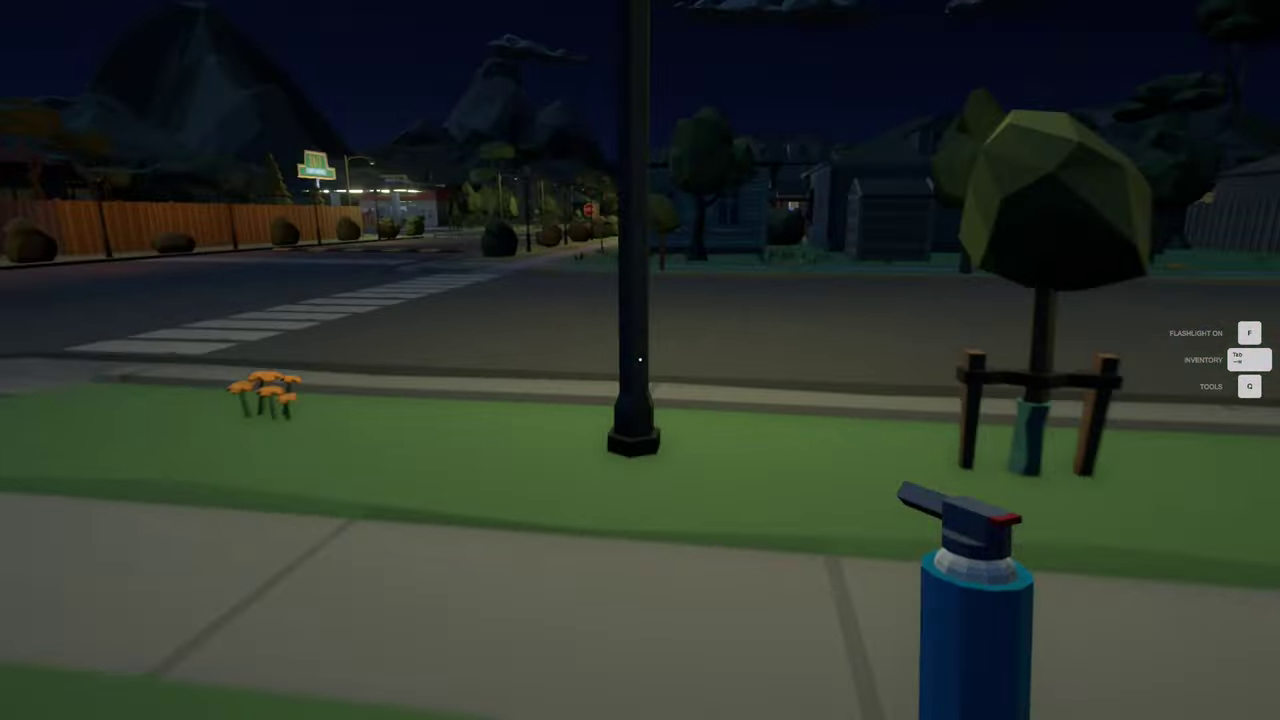
Step: Cross the street and torch the small tree near the house
key("w")
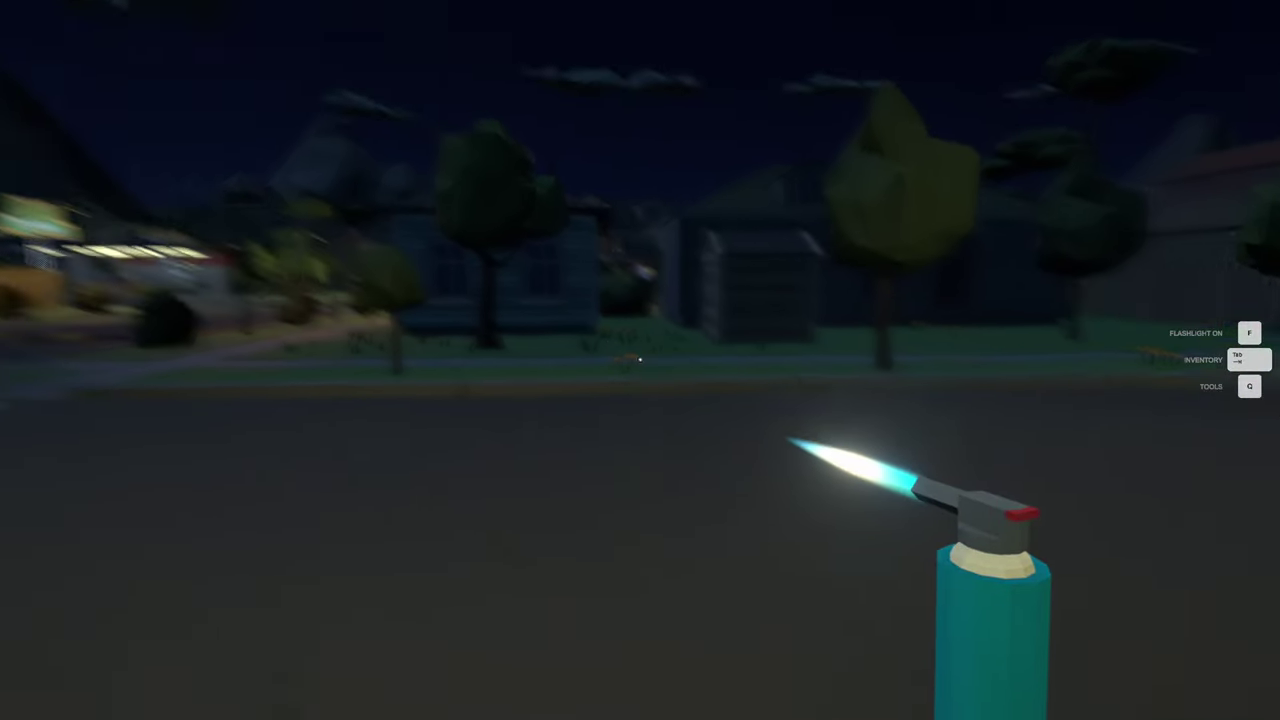
key("w")
left_click(640, 360)
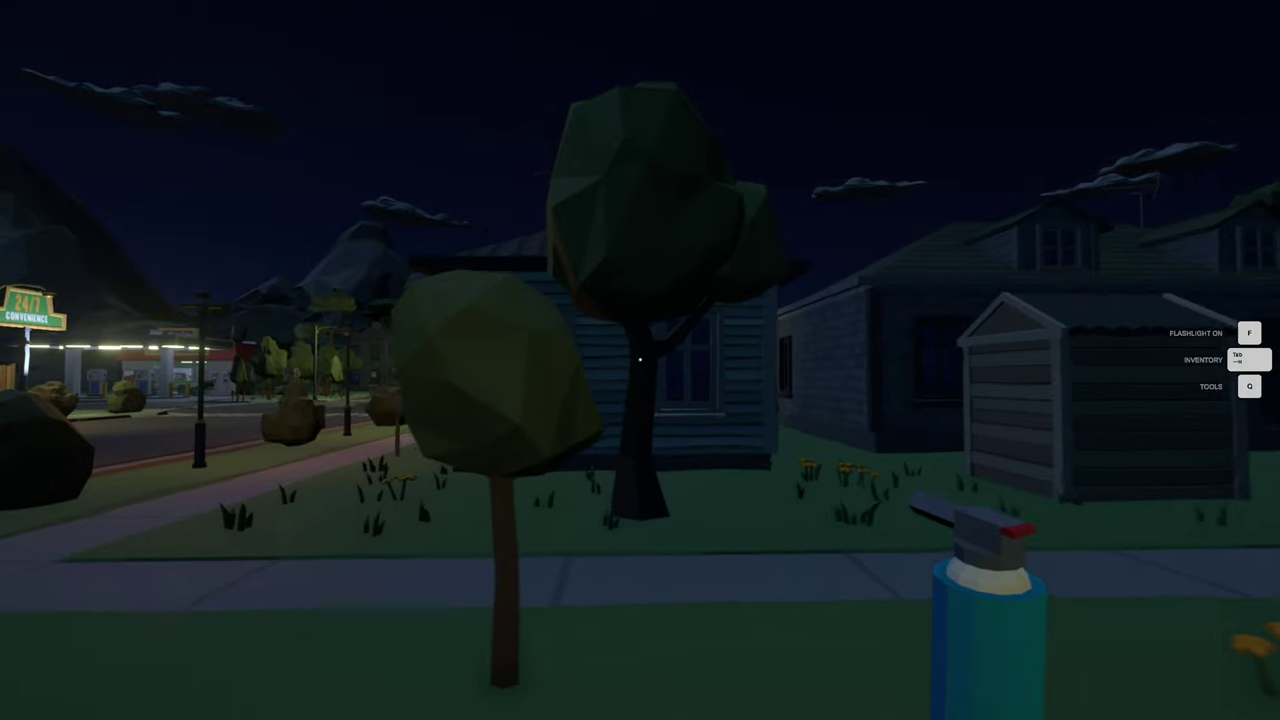
key("w")
left_click(640, 360)
left_click(640, 360)
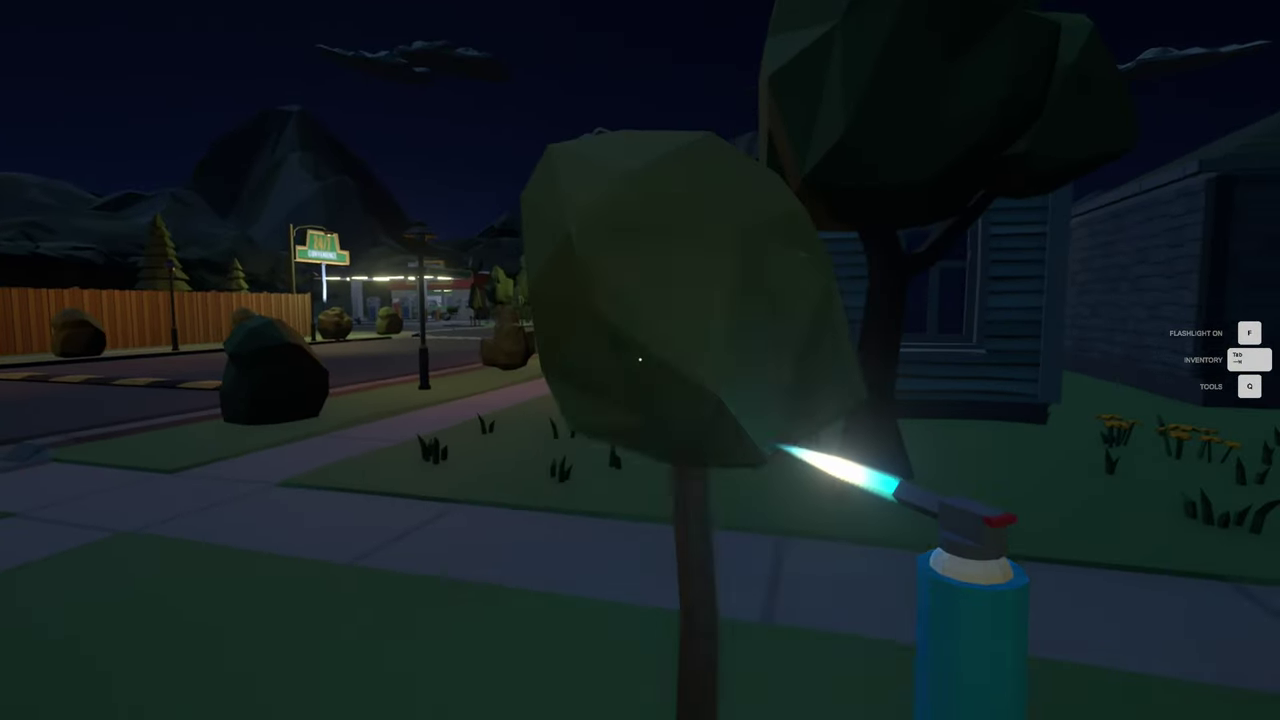
left_click(640, 360)
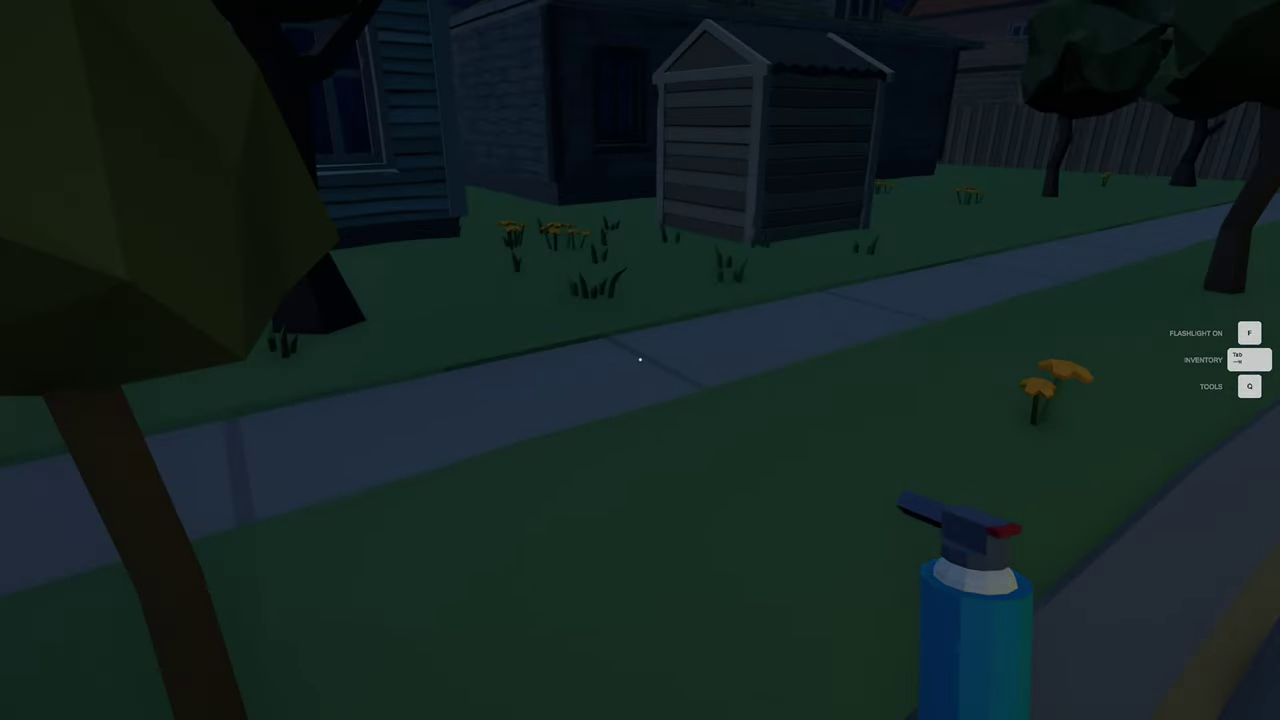
left_click(640, 360)
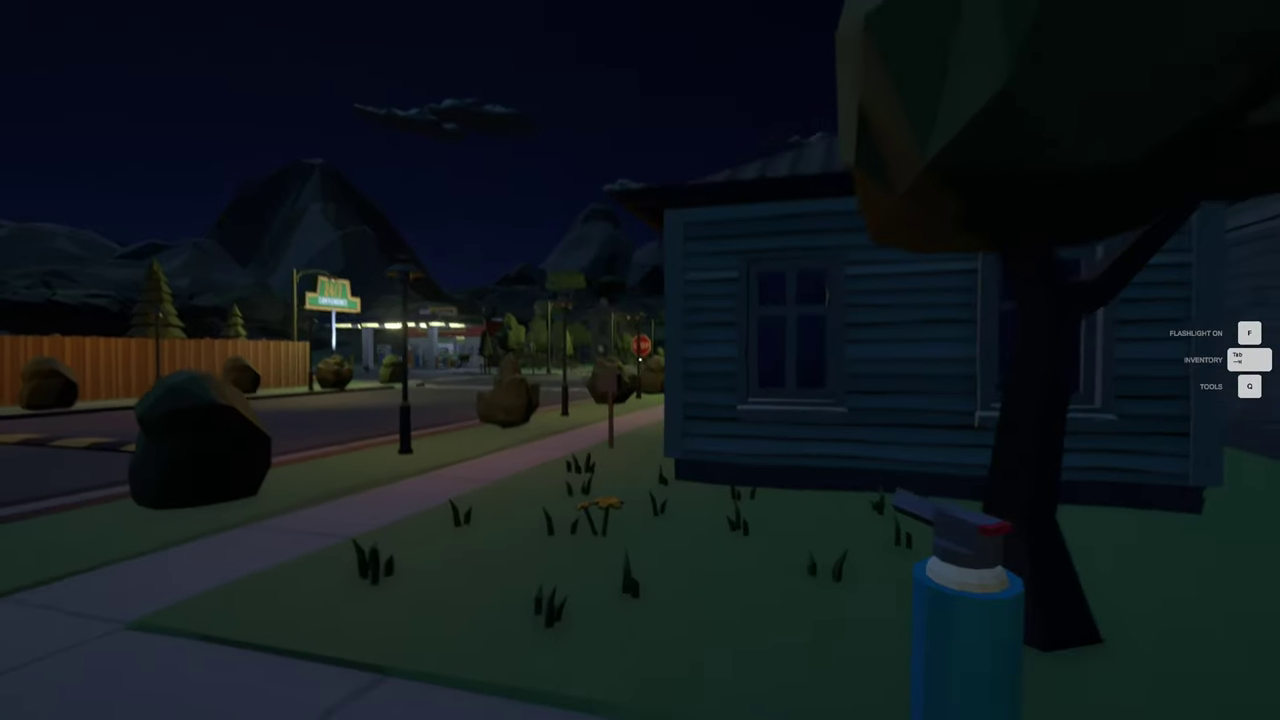
Step: Switch to the Physics Tool, back away from the house and toggle the flashlight
key("q")
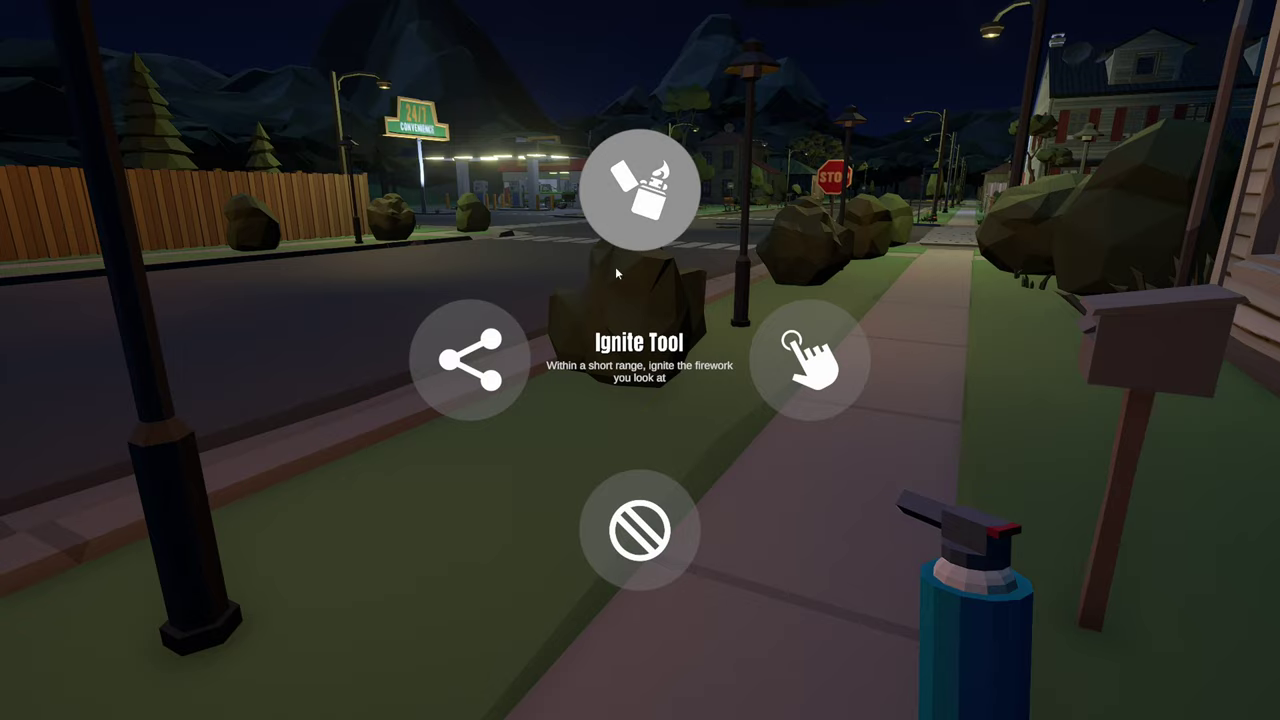
left_click(806, 380)
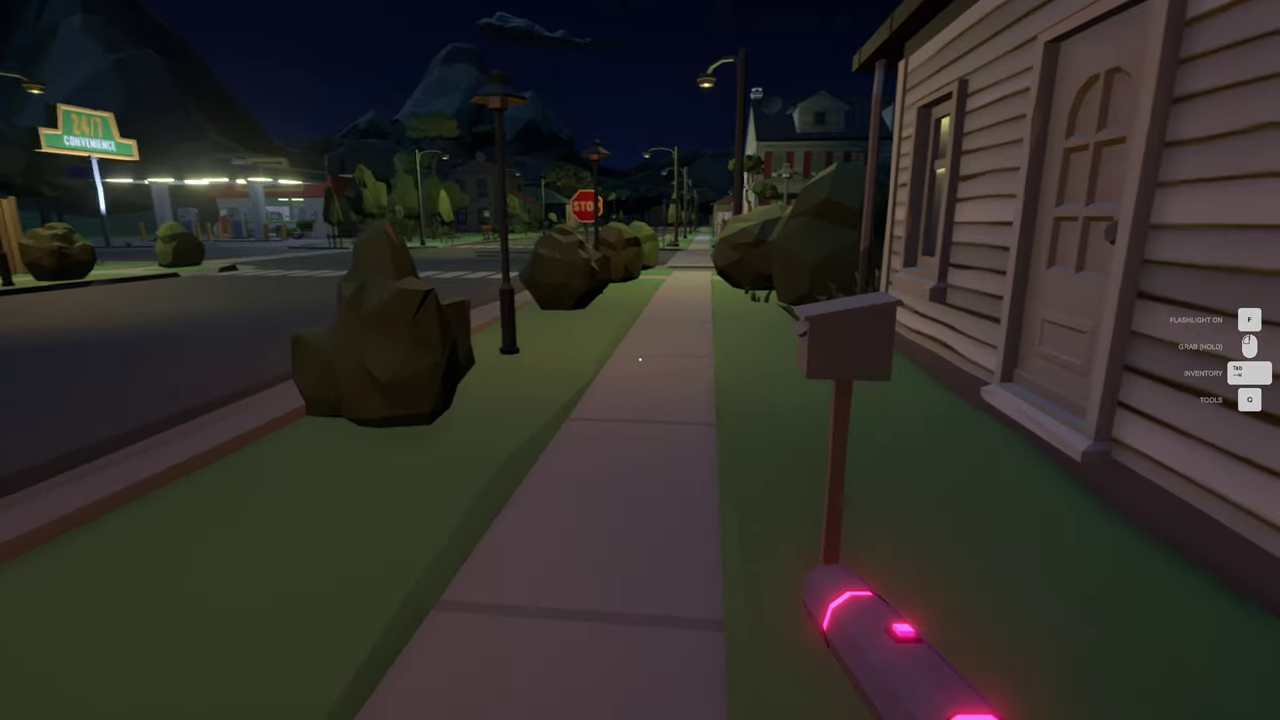
key("s")
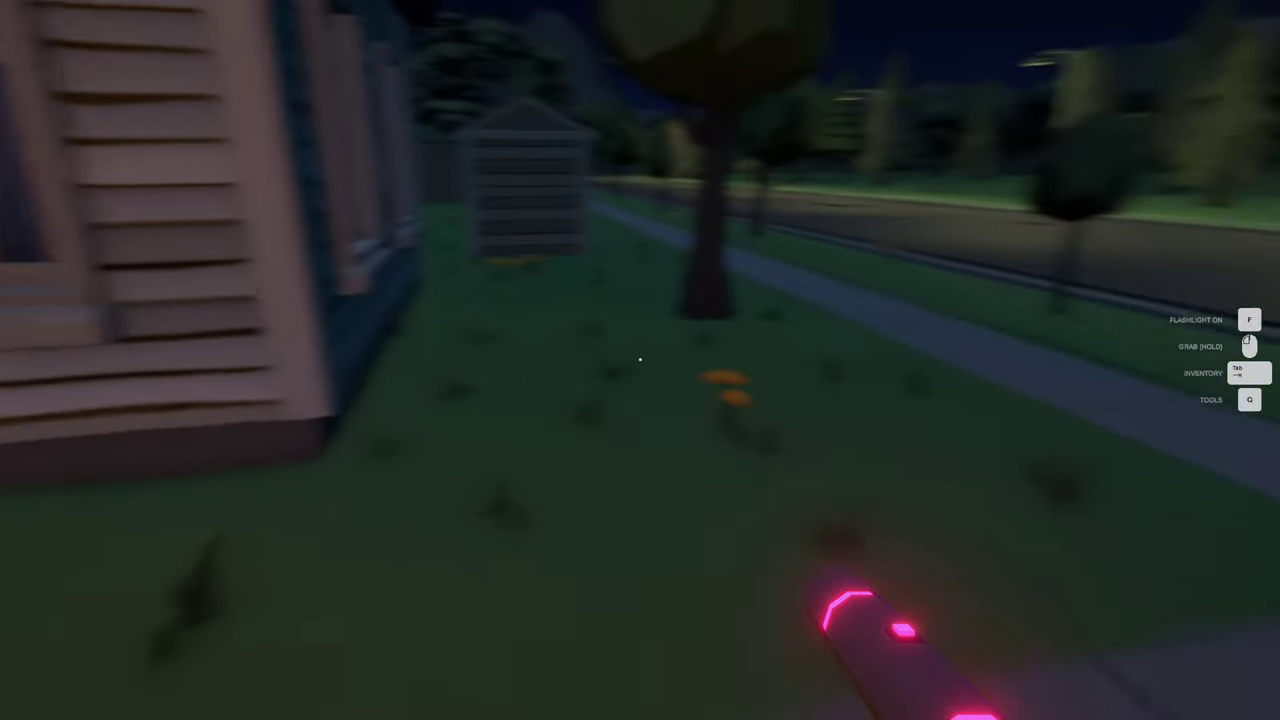
key("f")
key("w")
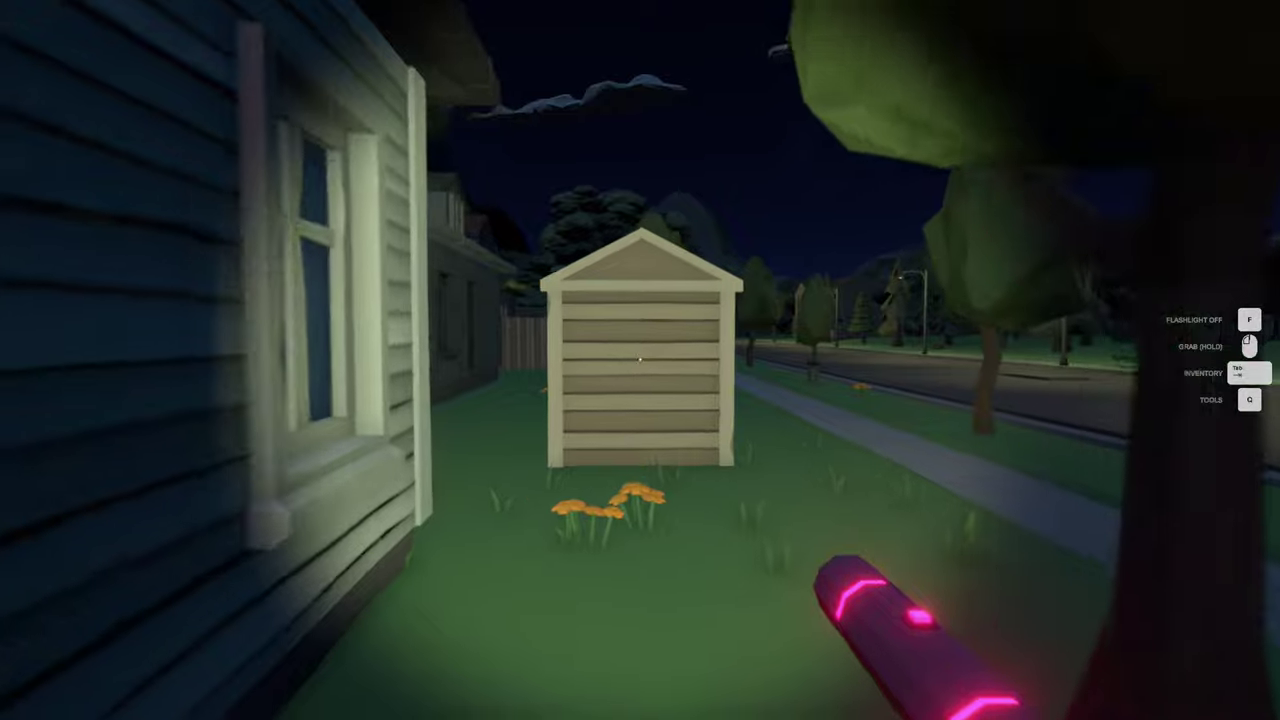
key("f")
Step: Walk through the fenced house into the backyard and lift a patio chair
key("w")
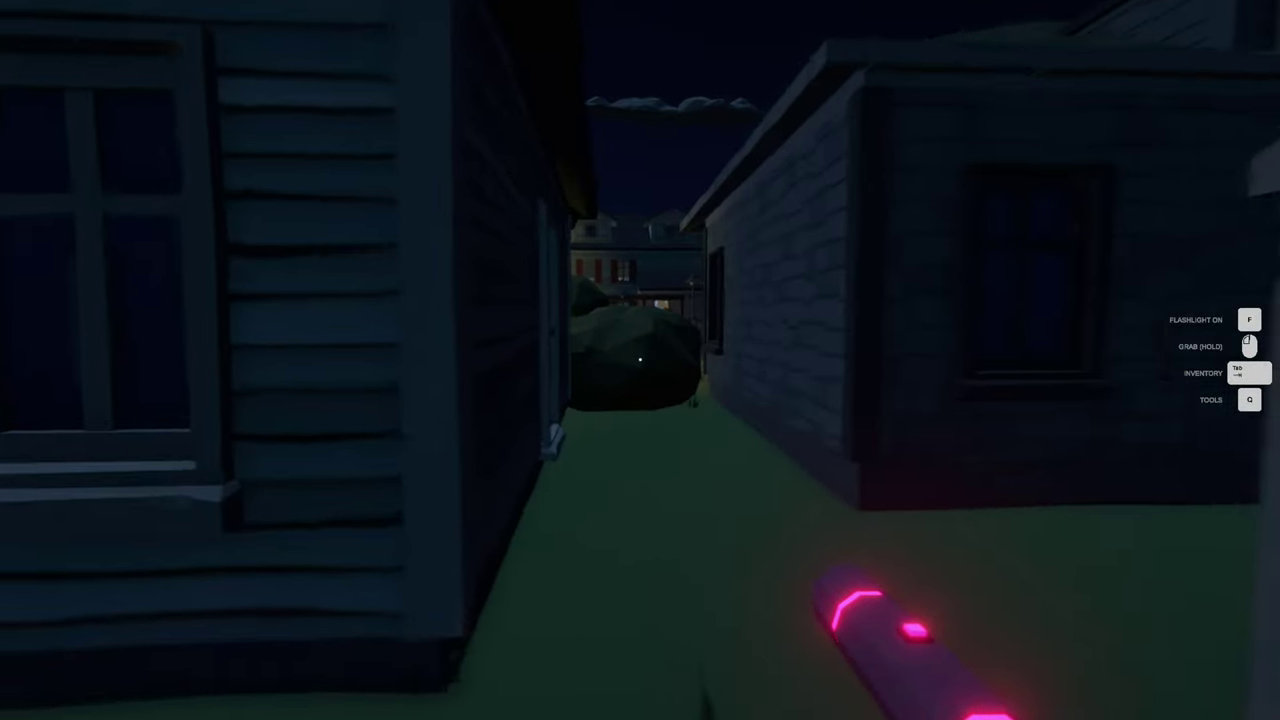
key("w")
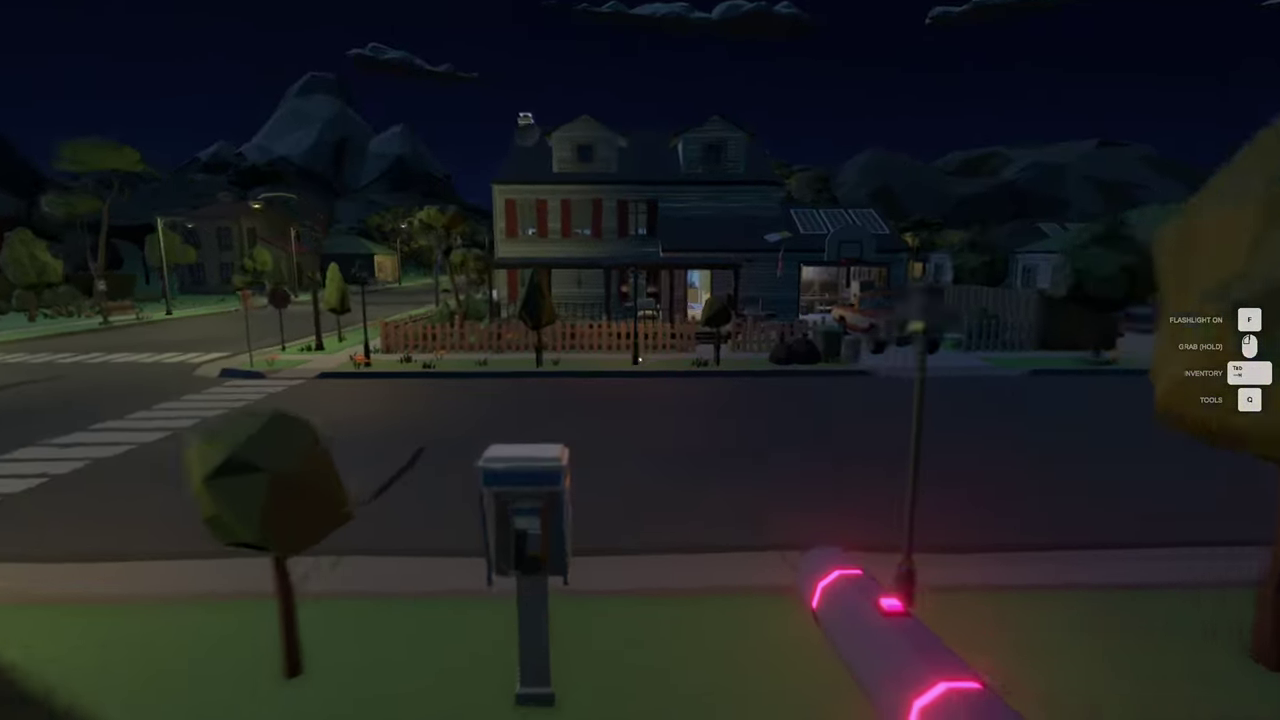
key("w")
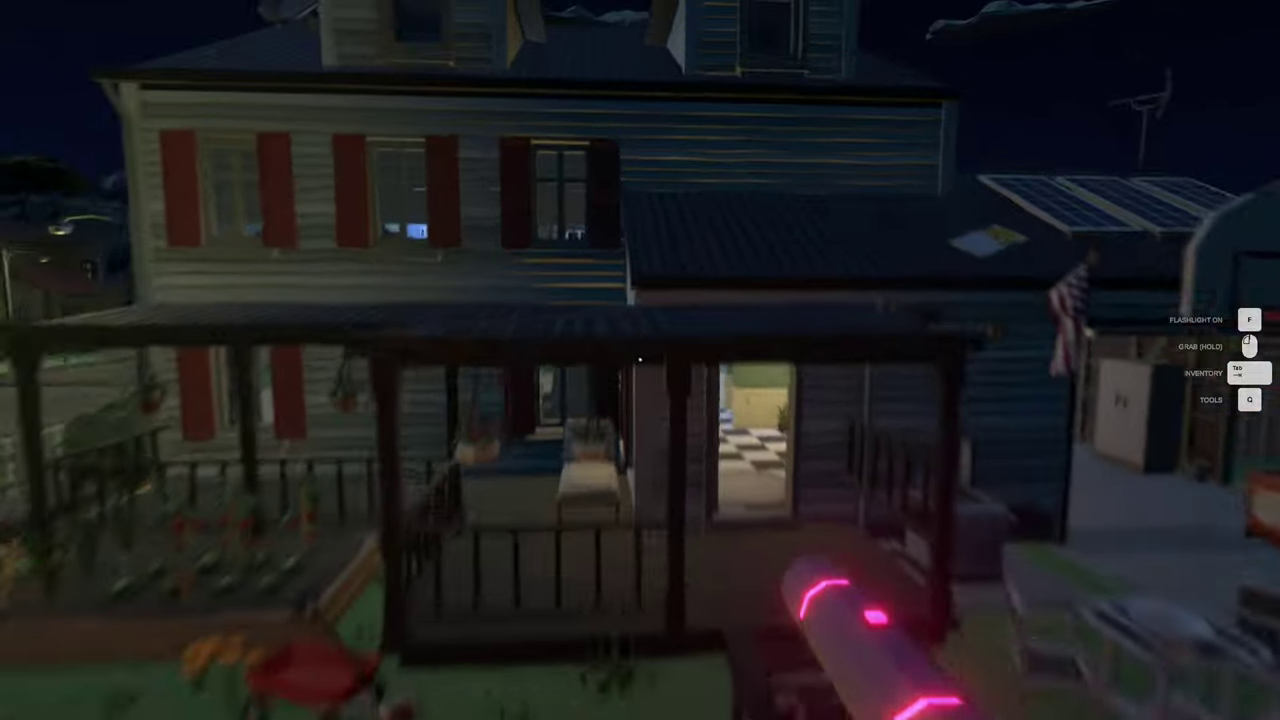
key("w")
key("w")
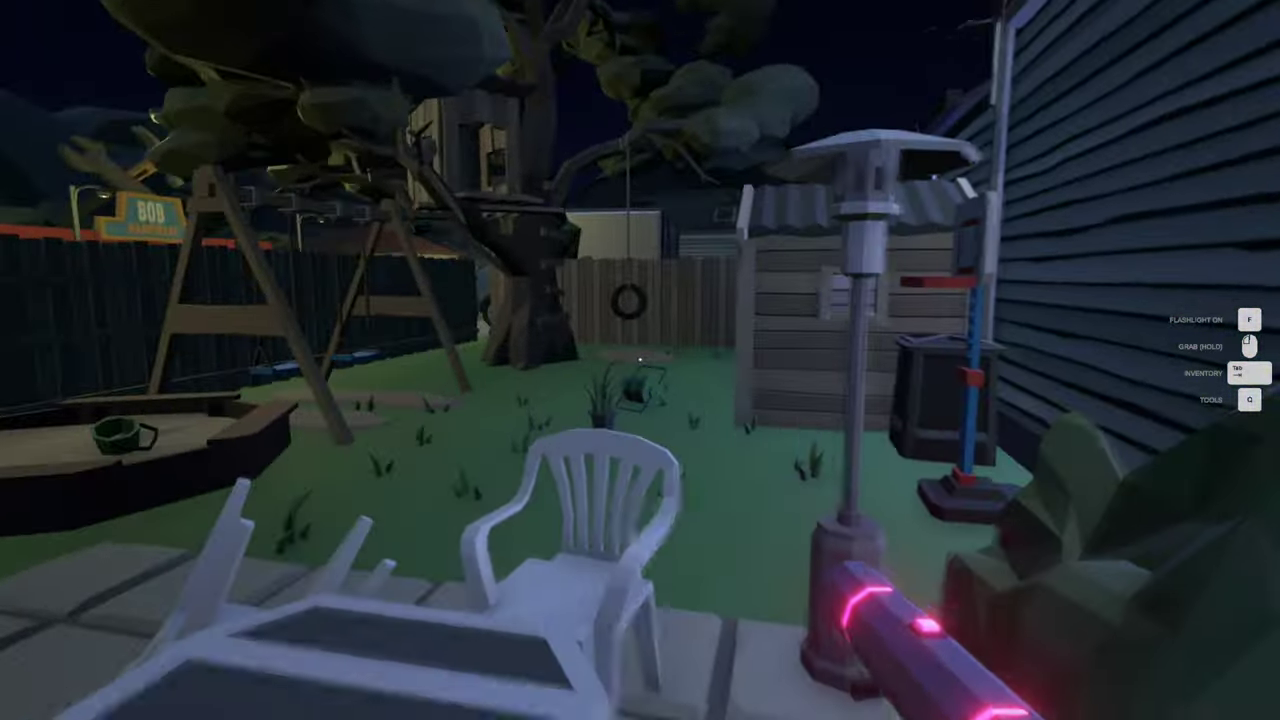
key("w")
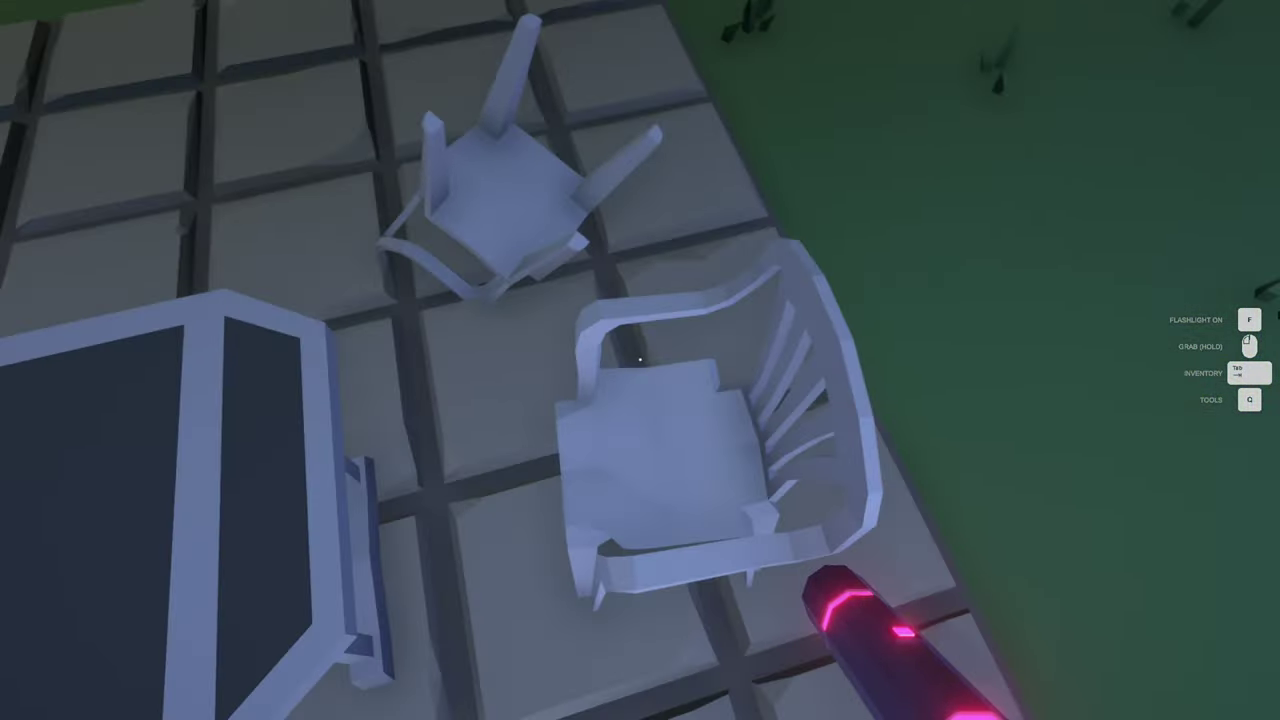
left_click_drag(640, 360, 640, 360)
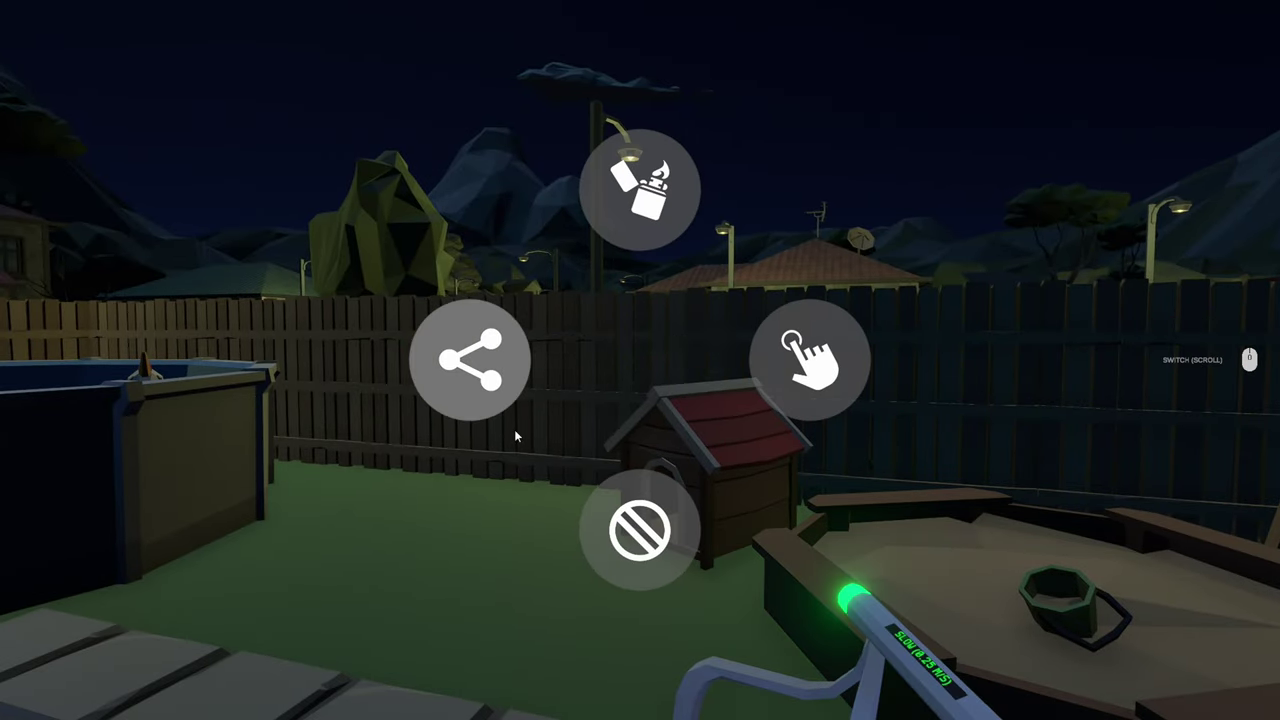
Step: Switch to Fuse Connection and rise over the back fence toward the street
left_click(484, 375)
key("w")
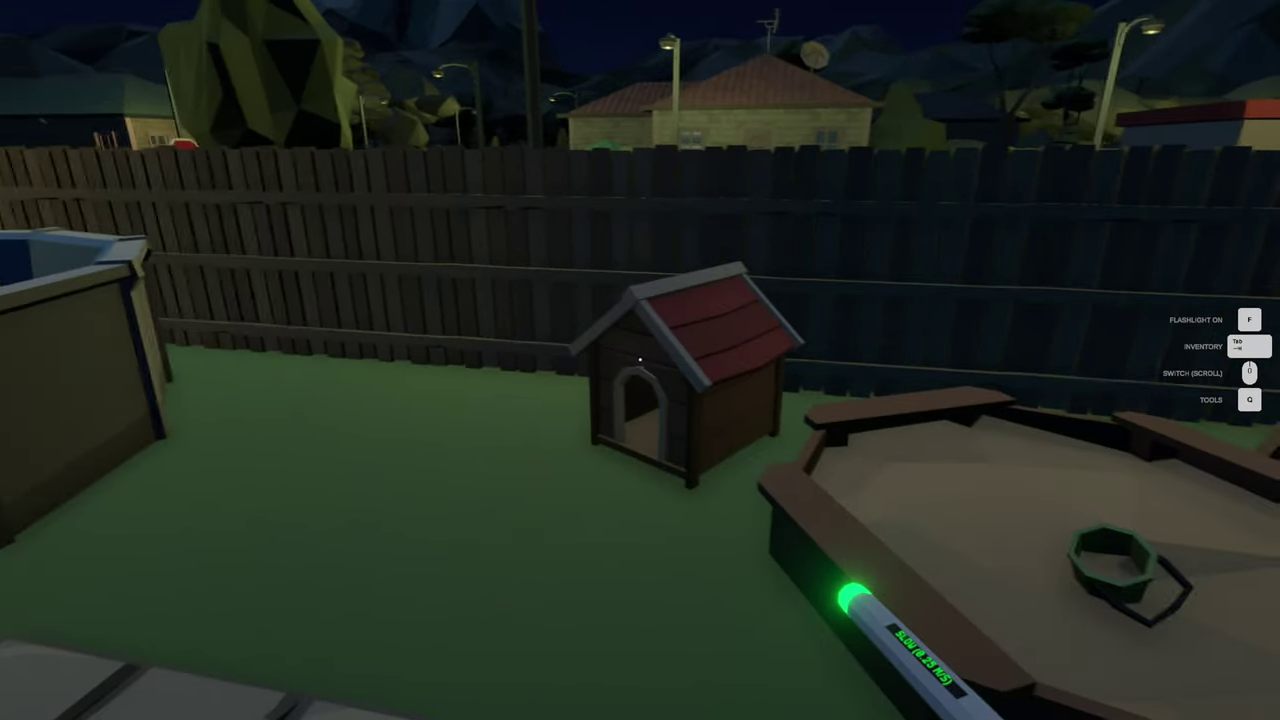
key("w")
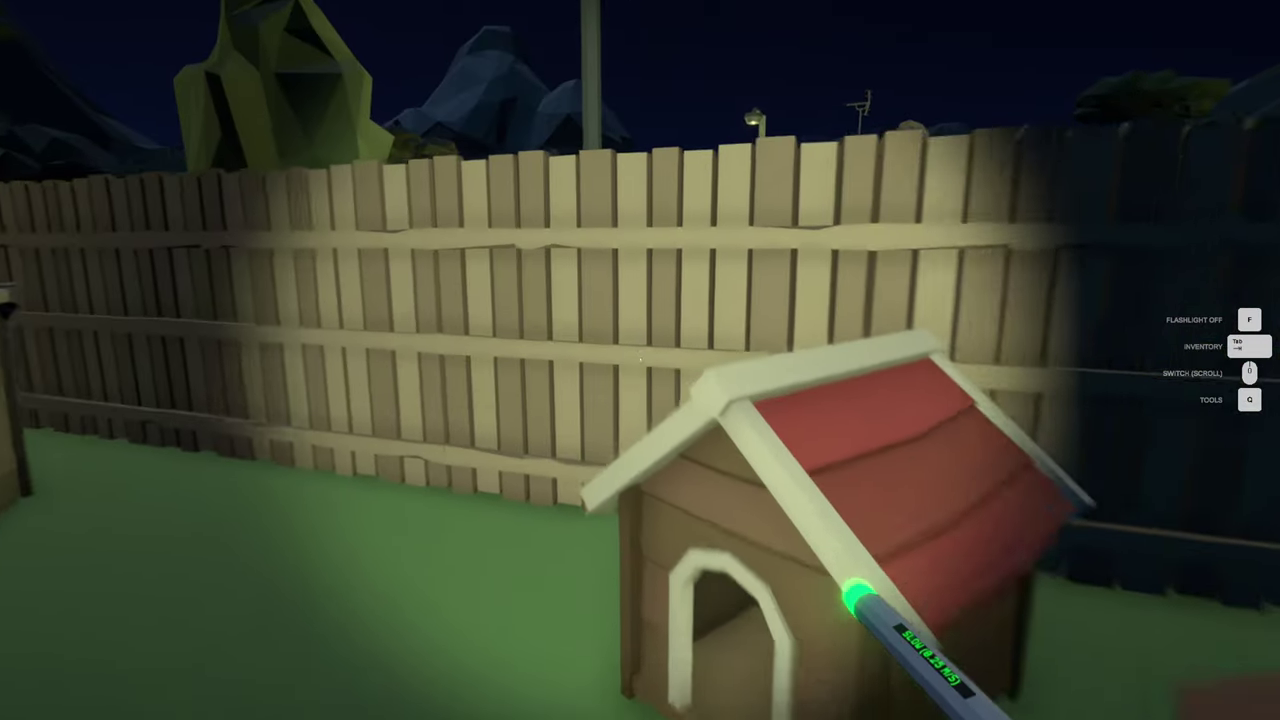
key("space")
Step: Spawn a pile of Chute Boi (Red) rockets on the road and approach it
key("Tab")
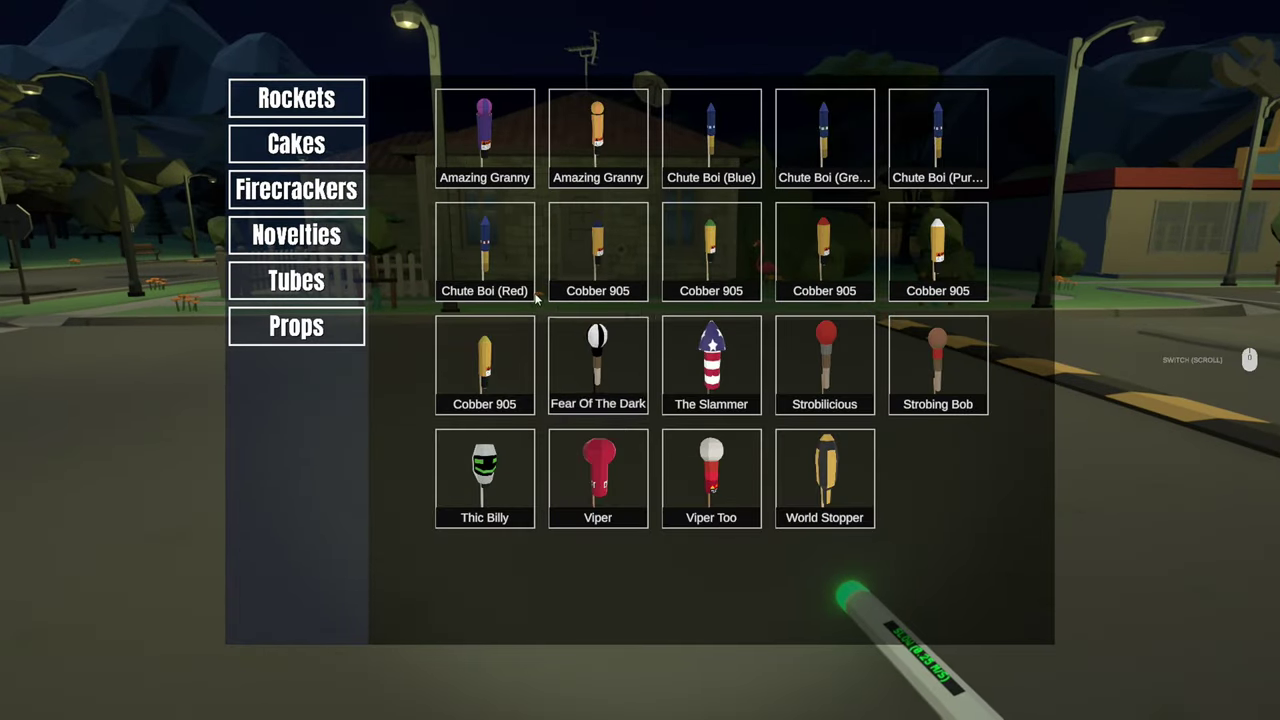
left_click(523, 266)
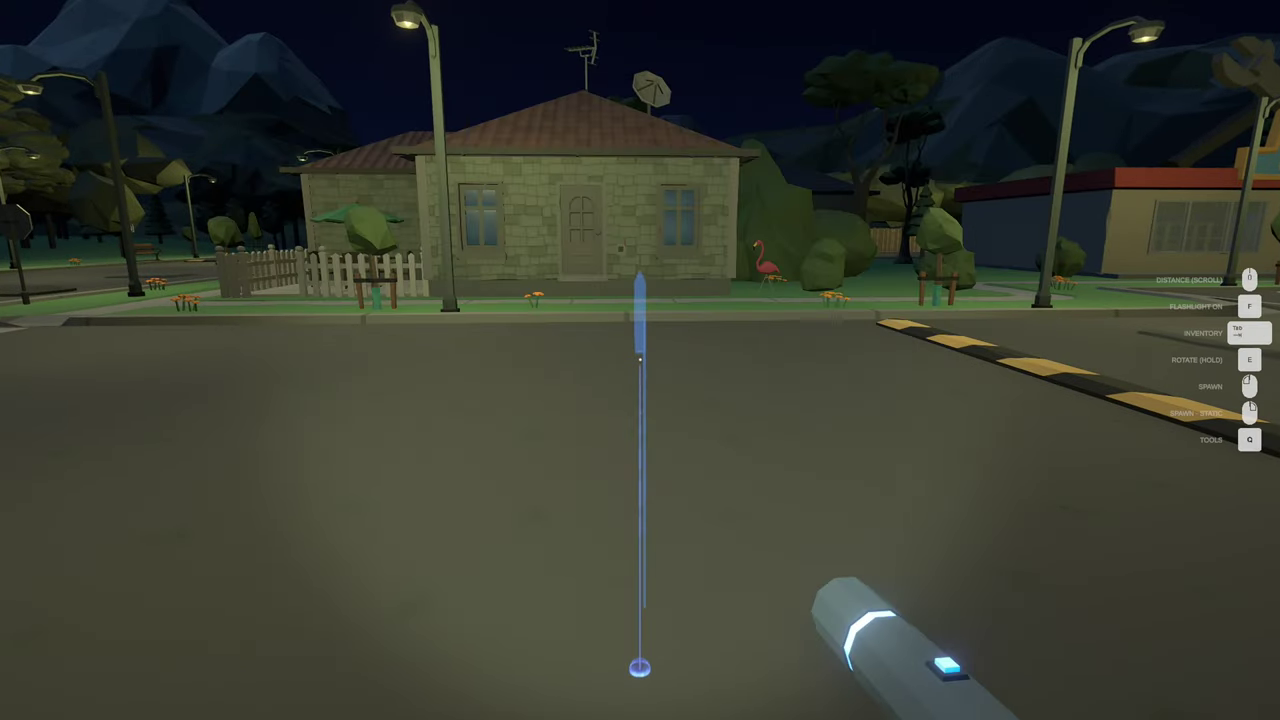
key("w")
left_click(640, 359)
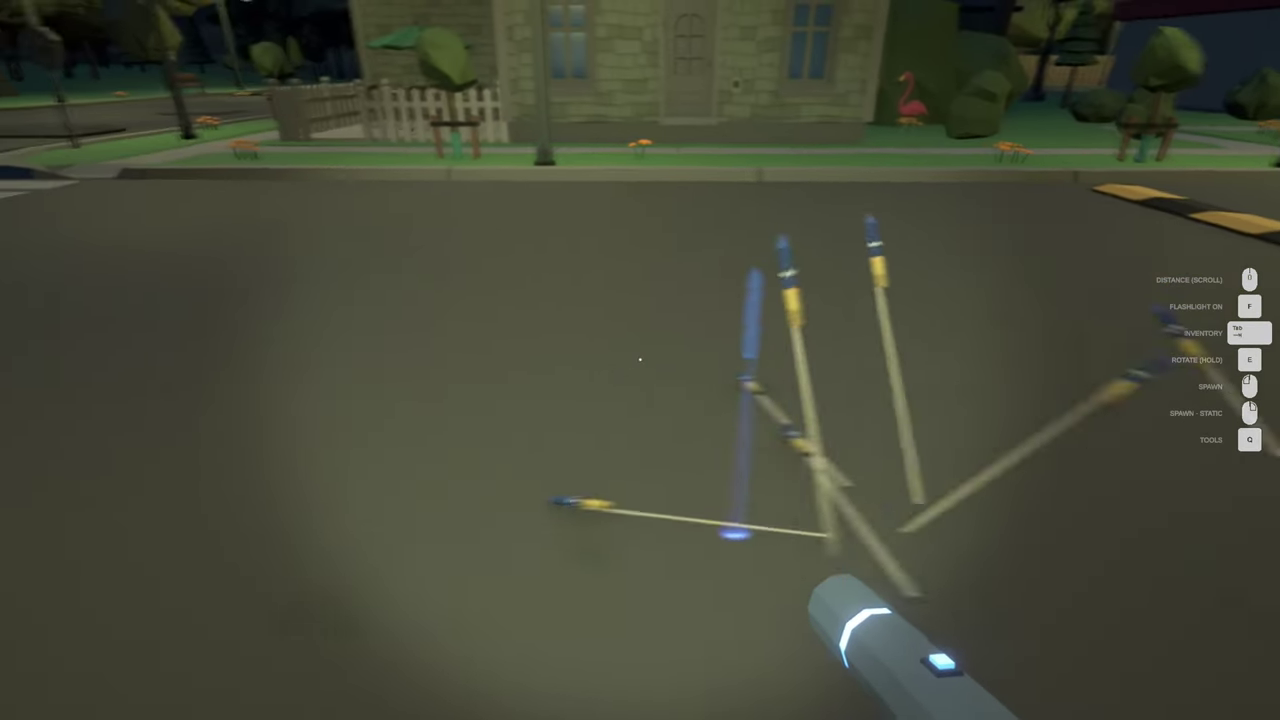
left_click(640, 359)
left_click(640, 359)
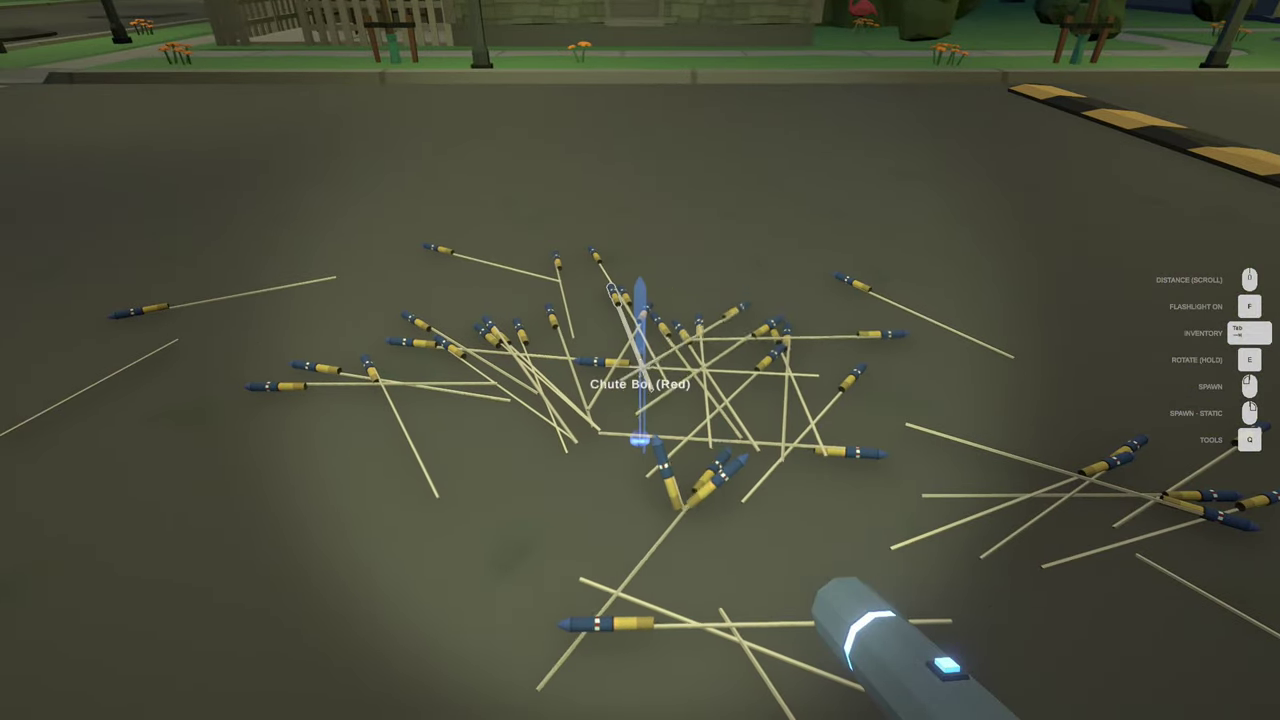
key("w")
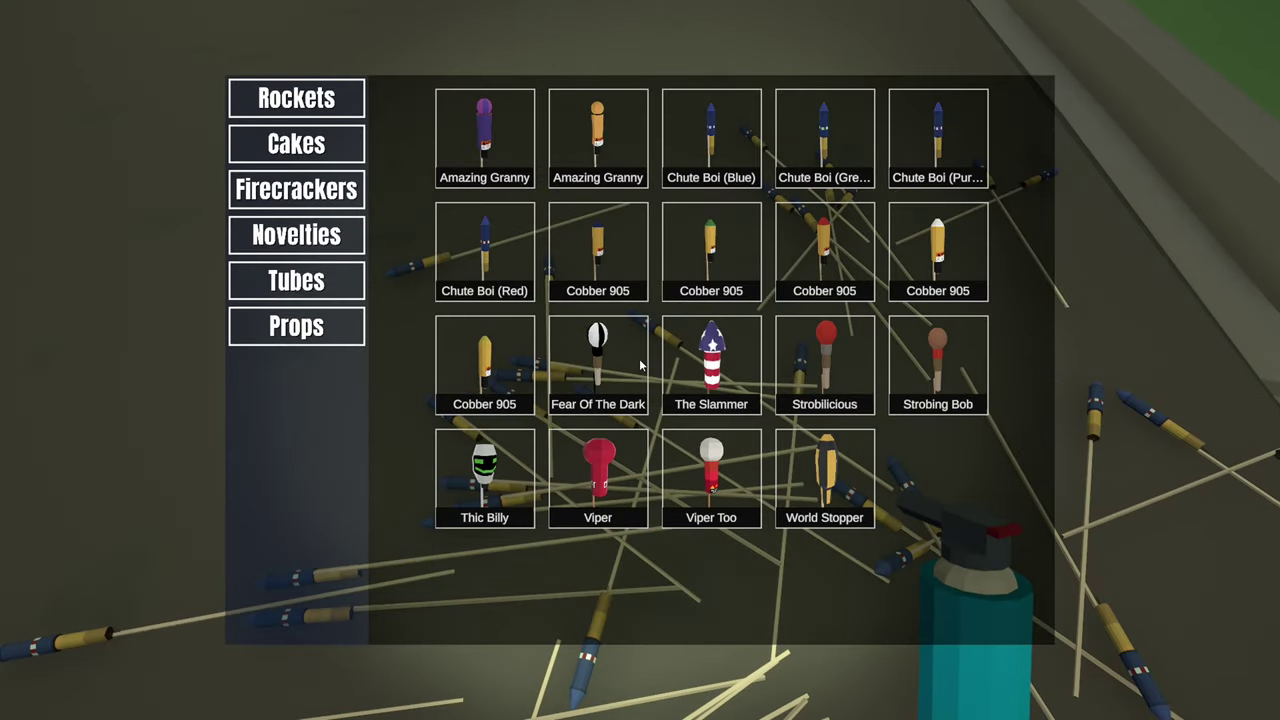
key("Tab")
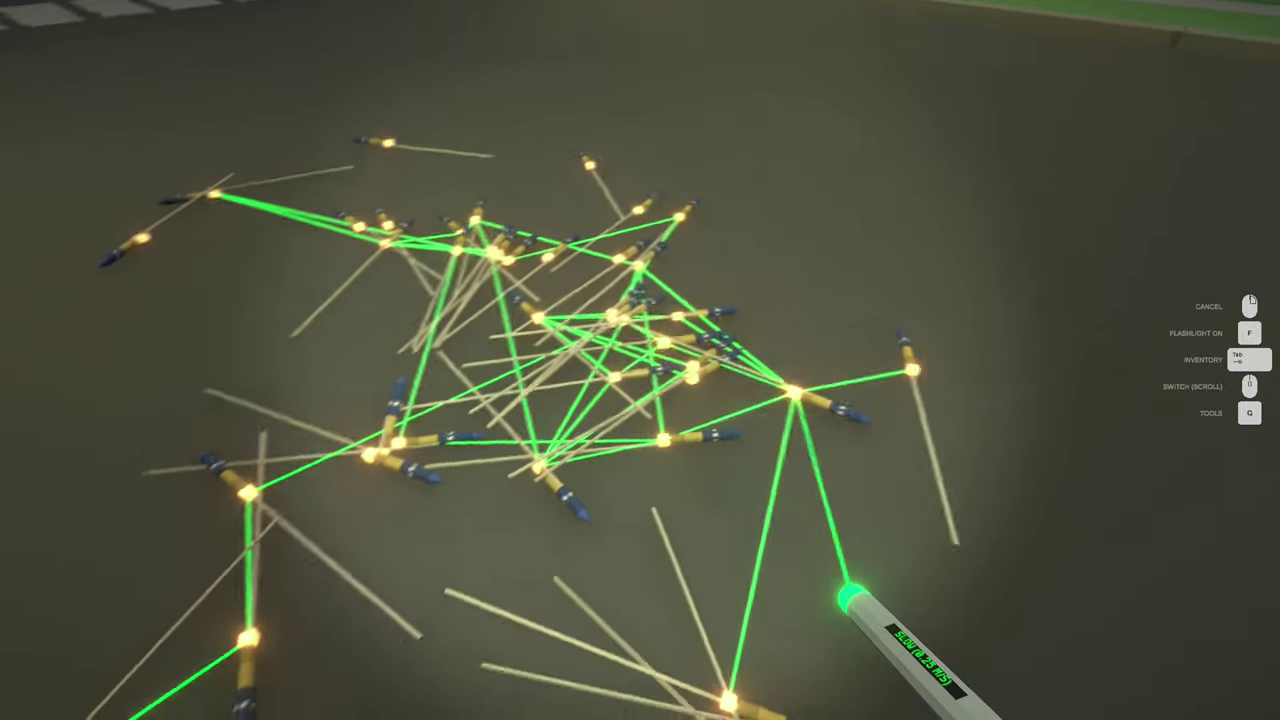
Step: Chain fuses between the scattered Chute Boi rockets
left_click(740, 240)
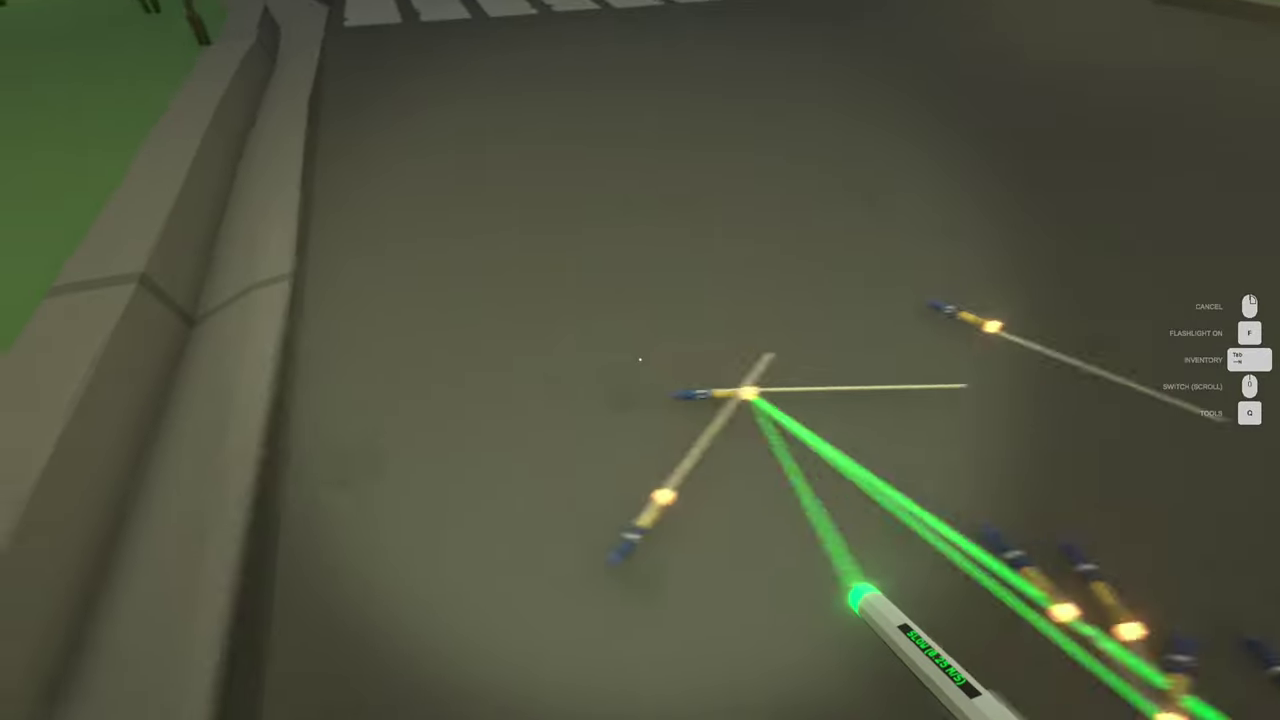
left_click(640, 360)
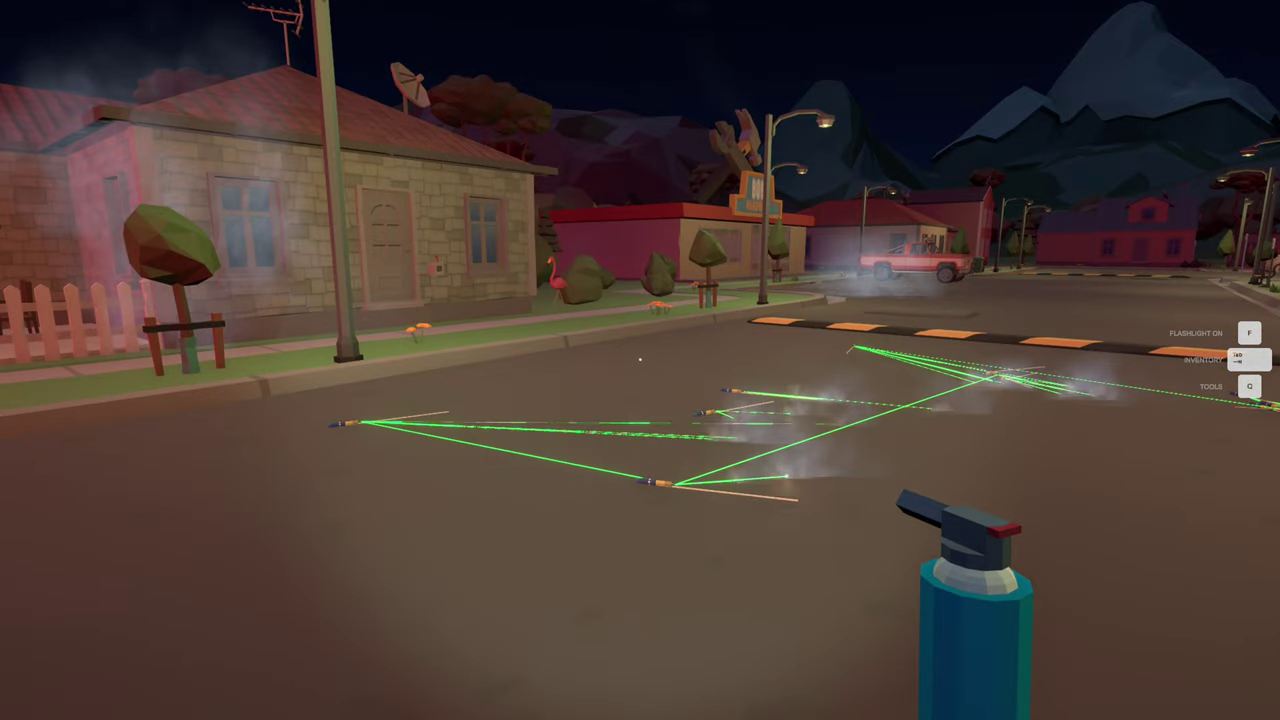
Step: Place a Slammer rocket on the road
key("Tab")
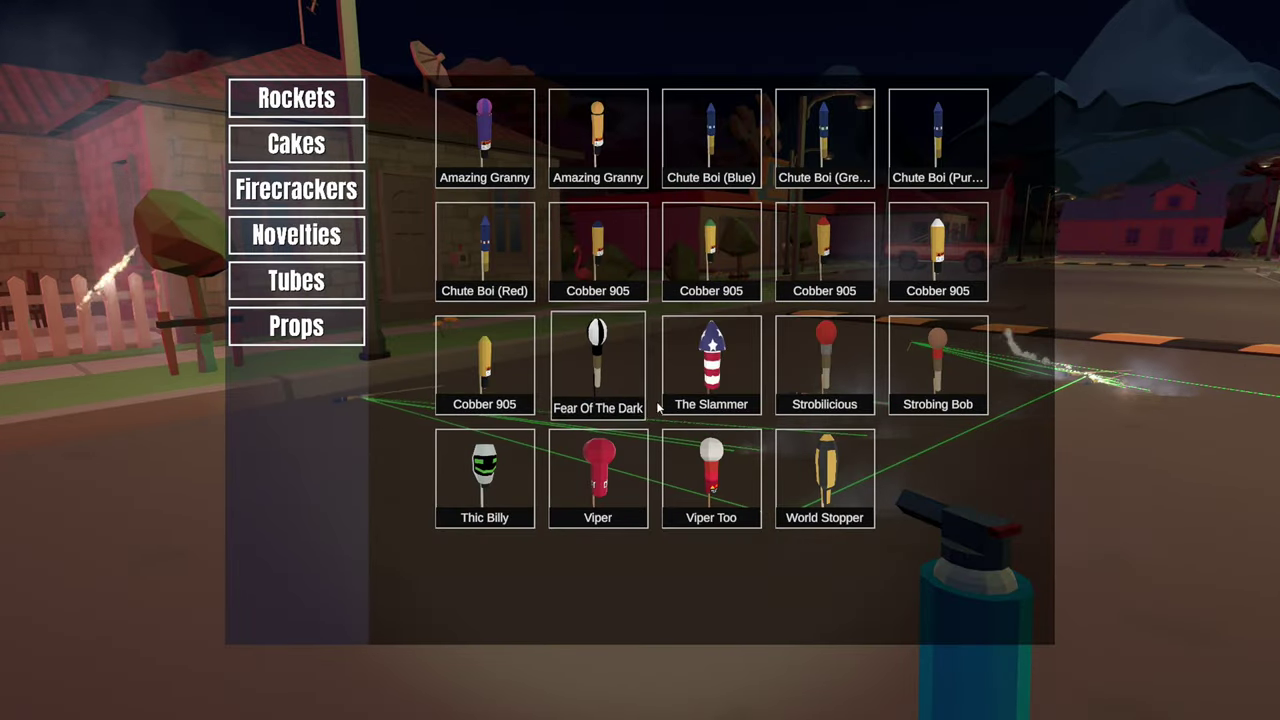
left_click(709, 360)
key("Tab")
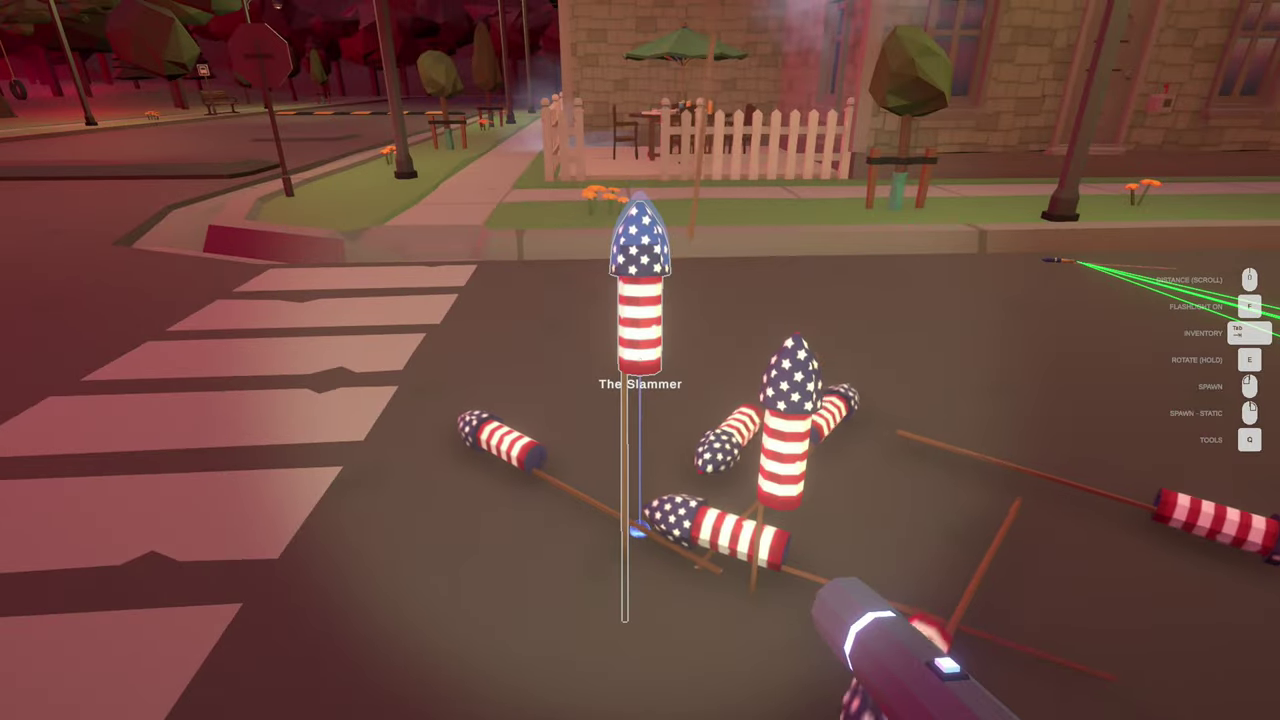
left_click(640, 360)
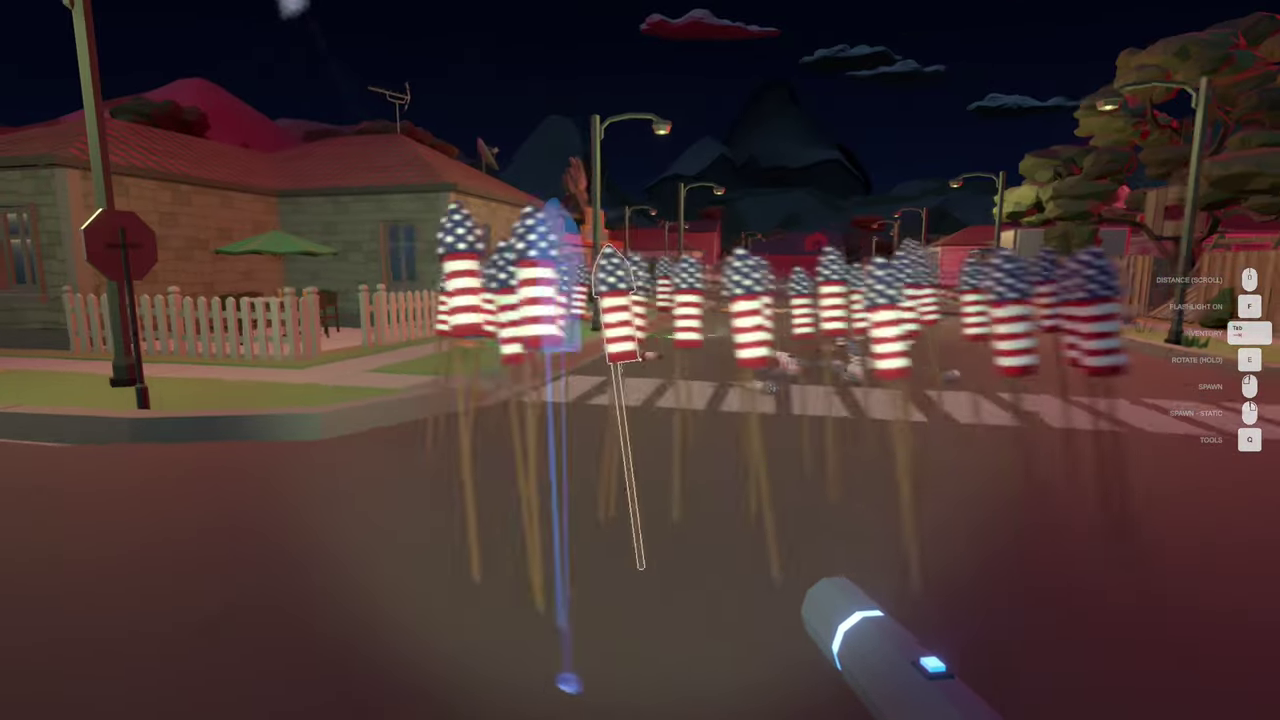
Step: Place two Bee Hive cakes on the road
key("Tab")
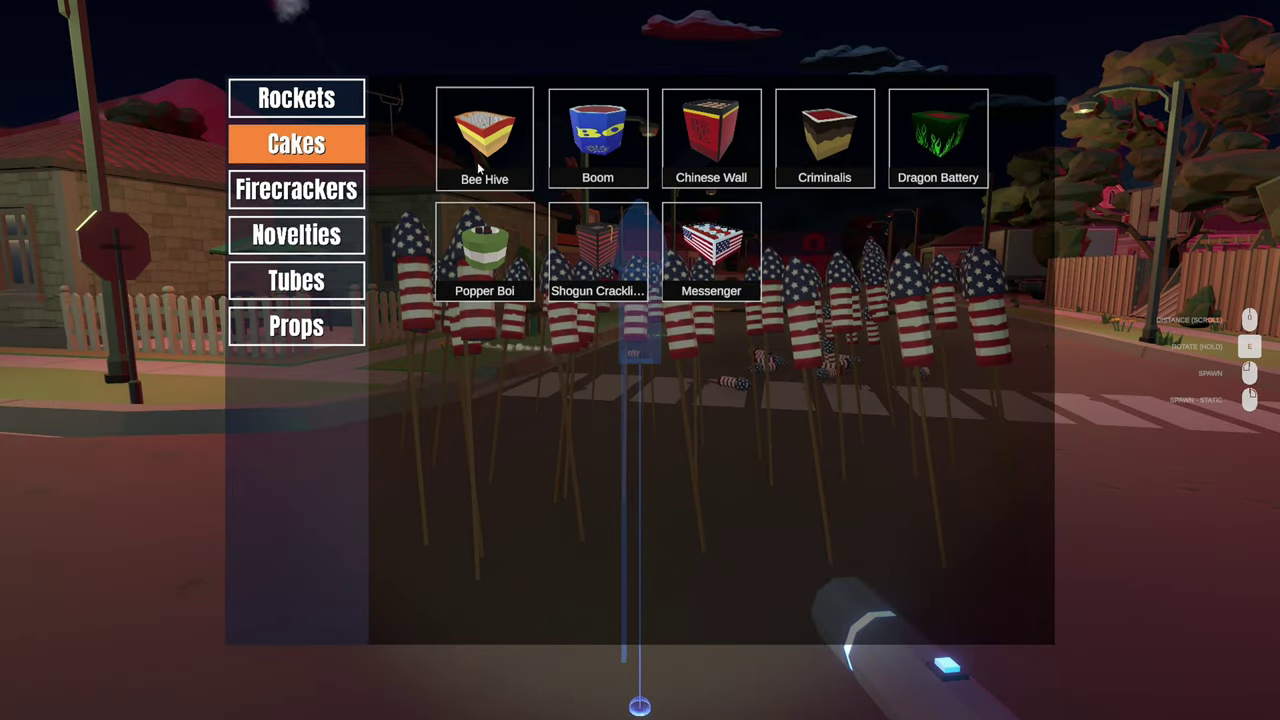
left_click(484, 140)
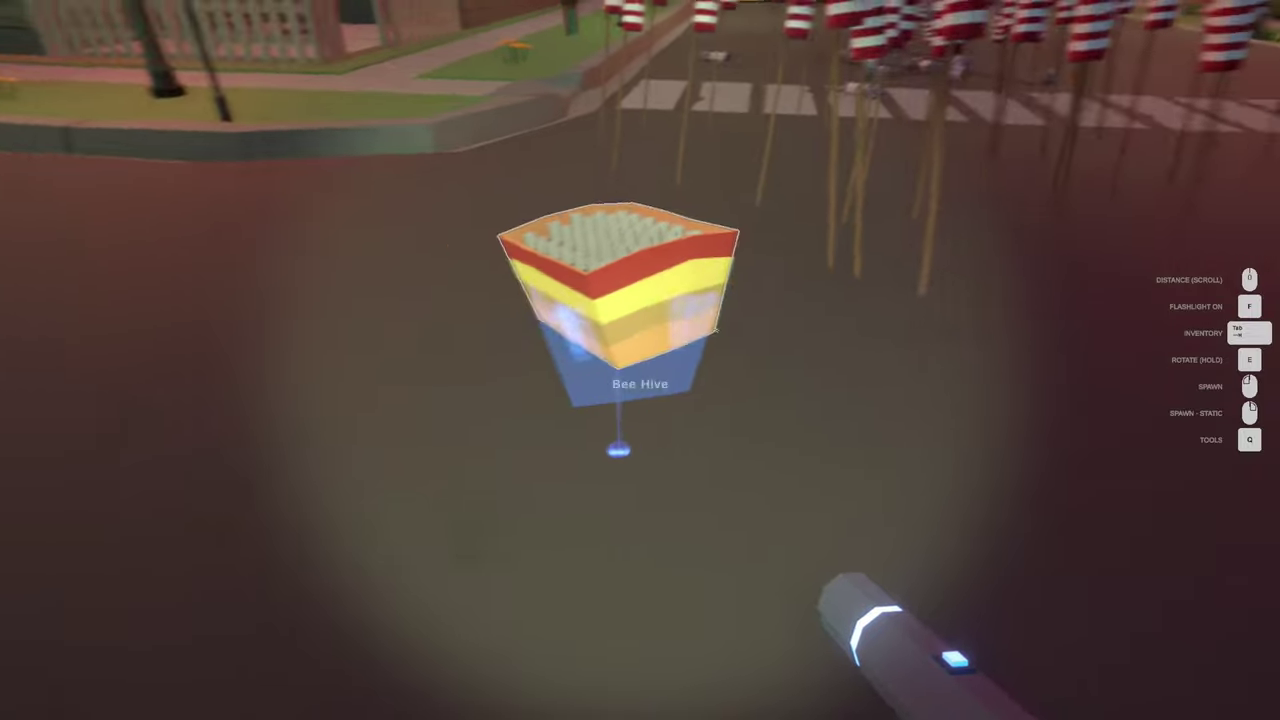
left_click(640, 360)
left_click(640, 360)
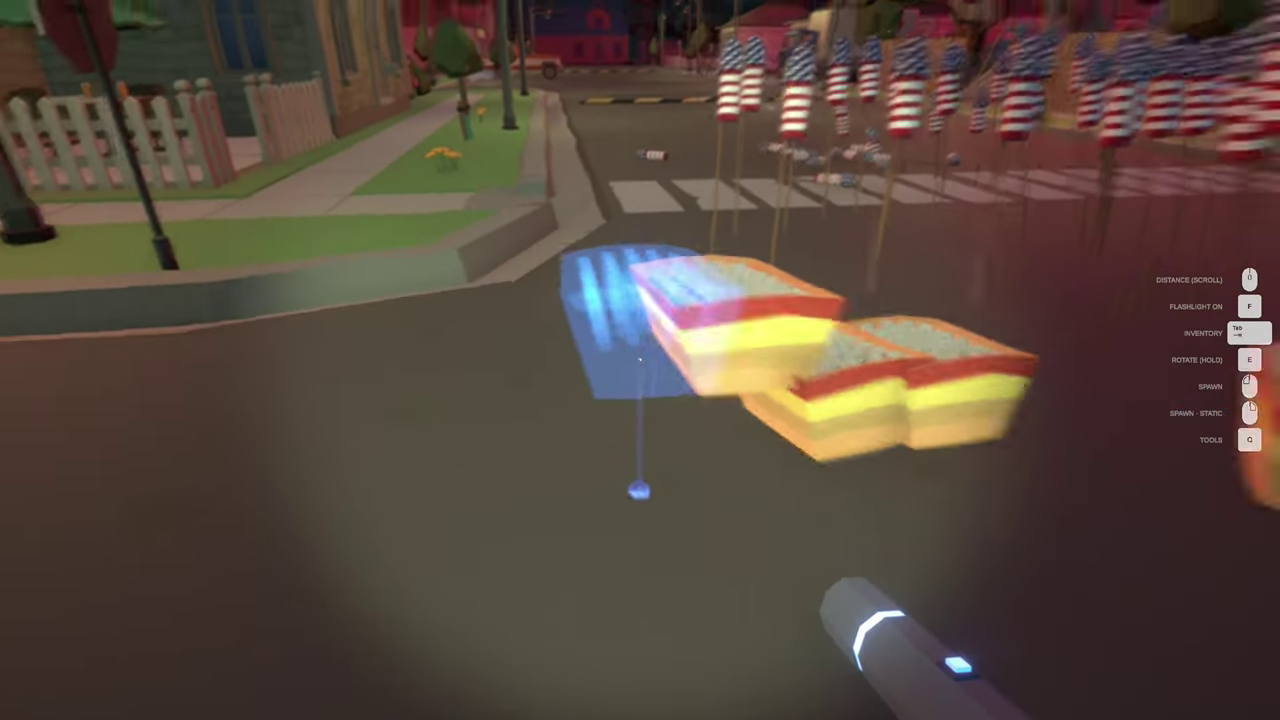
Step: Place two Popper Boi cakes on the road
key("Tab")
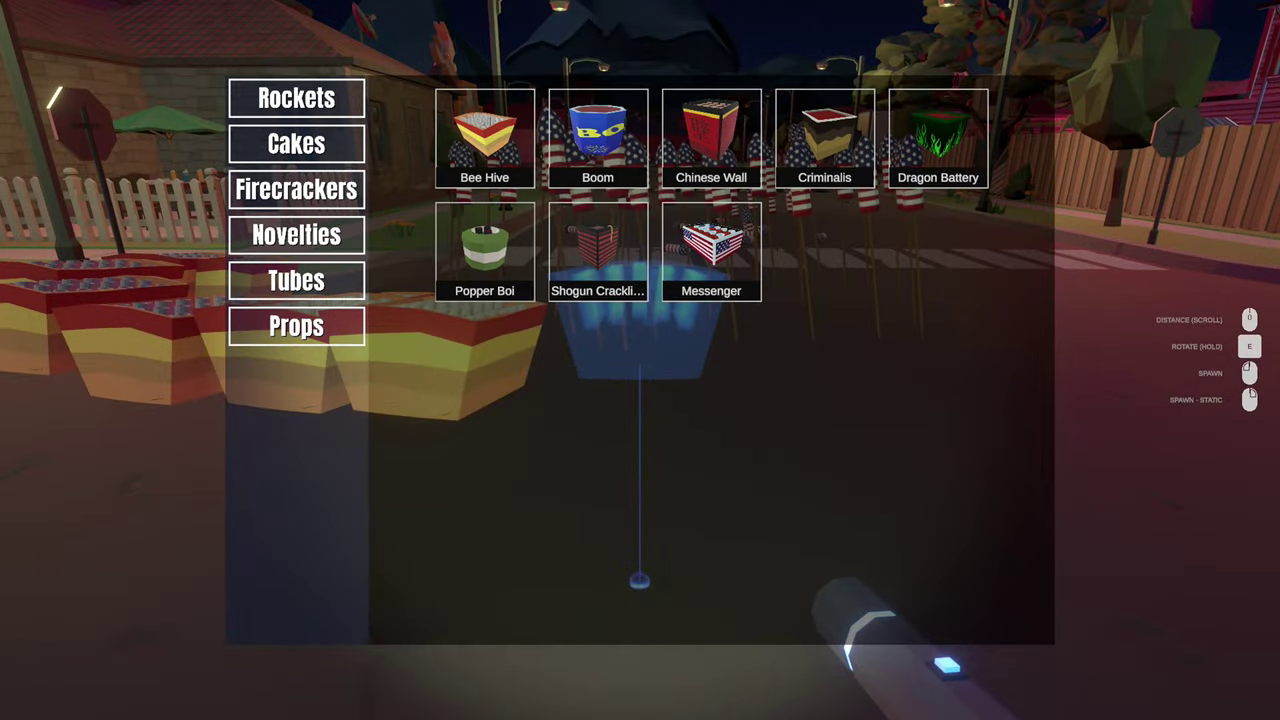
left_click(484, 250)
left_click(640, 360)
left_click(640, 360)
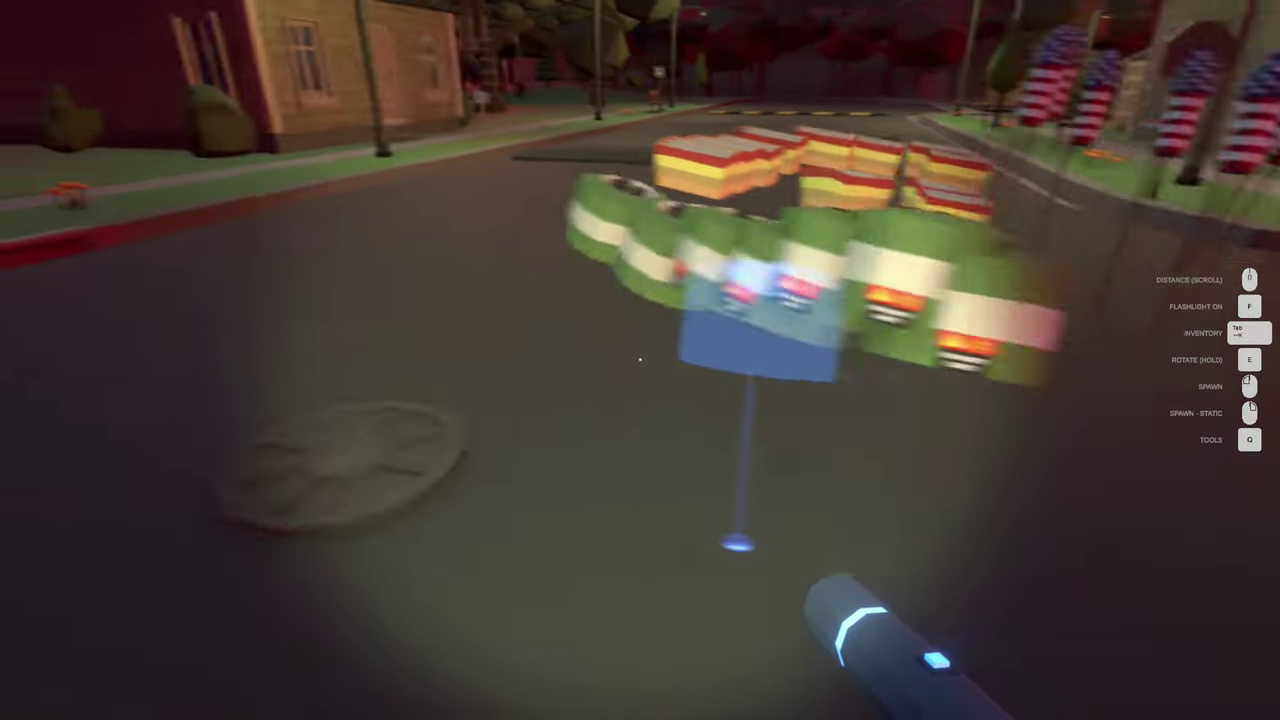
Step: Place three Messenger cakes on the road
key("Tab")
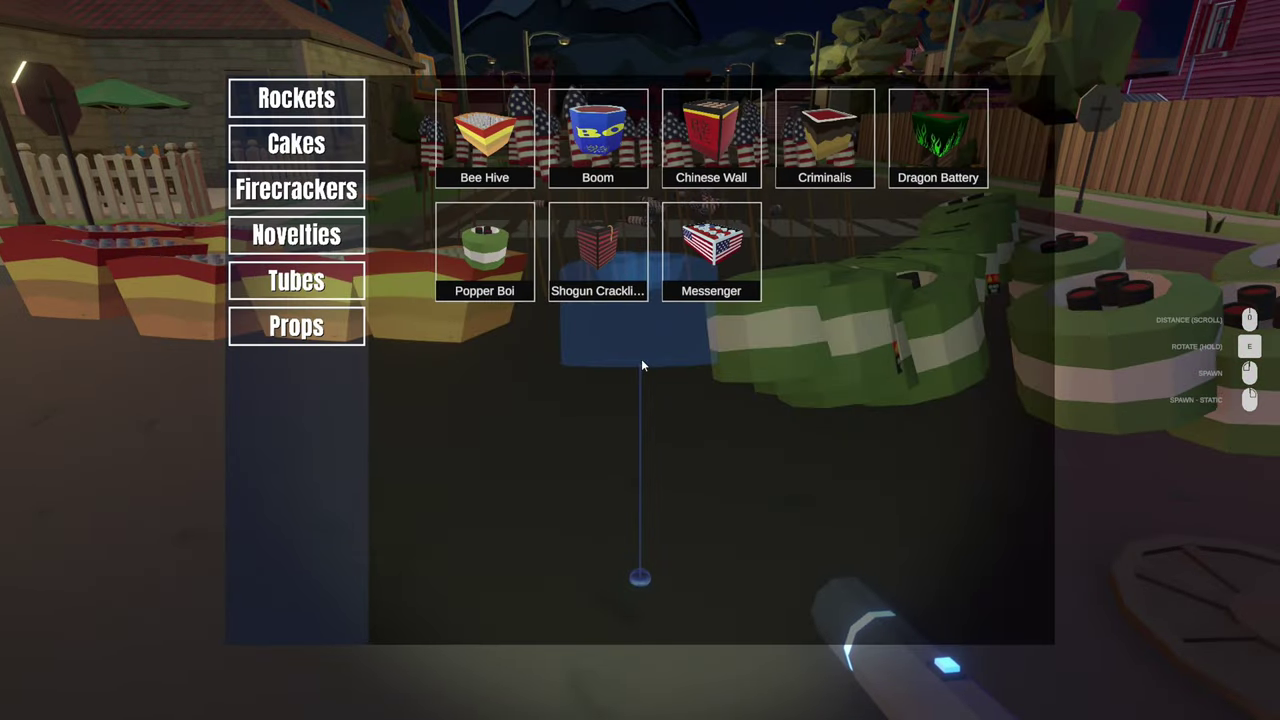
left_click(711, 250)
left_click(640, 360)
left_click(640, 360)
left_click(640, 360)
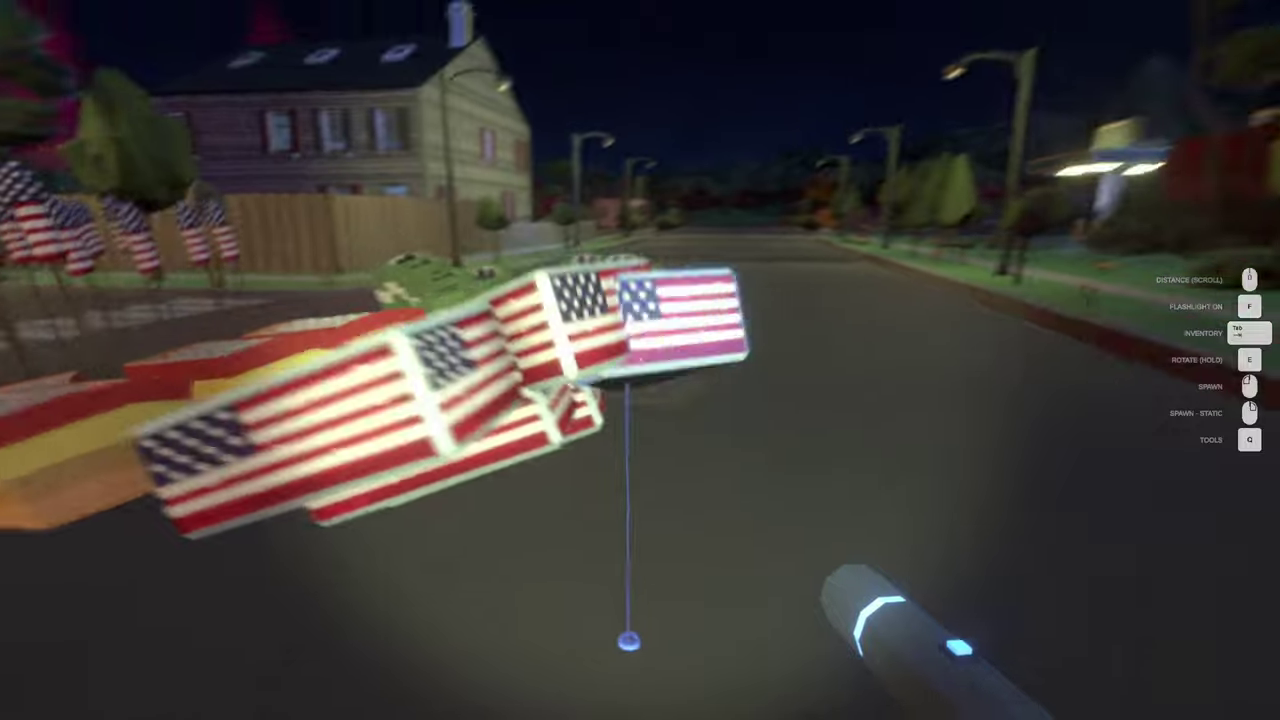
left_click(640, 360)
left_click(640, 360)
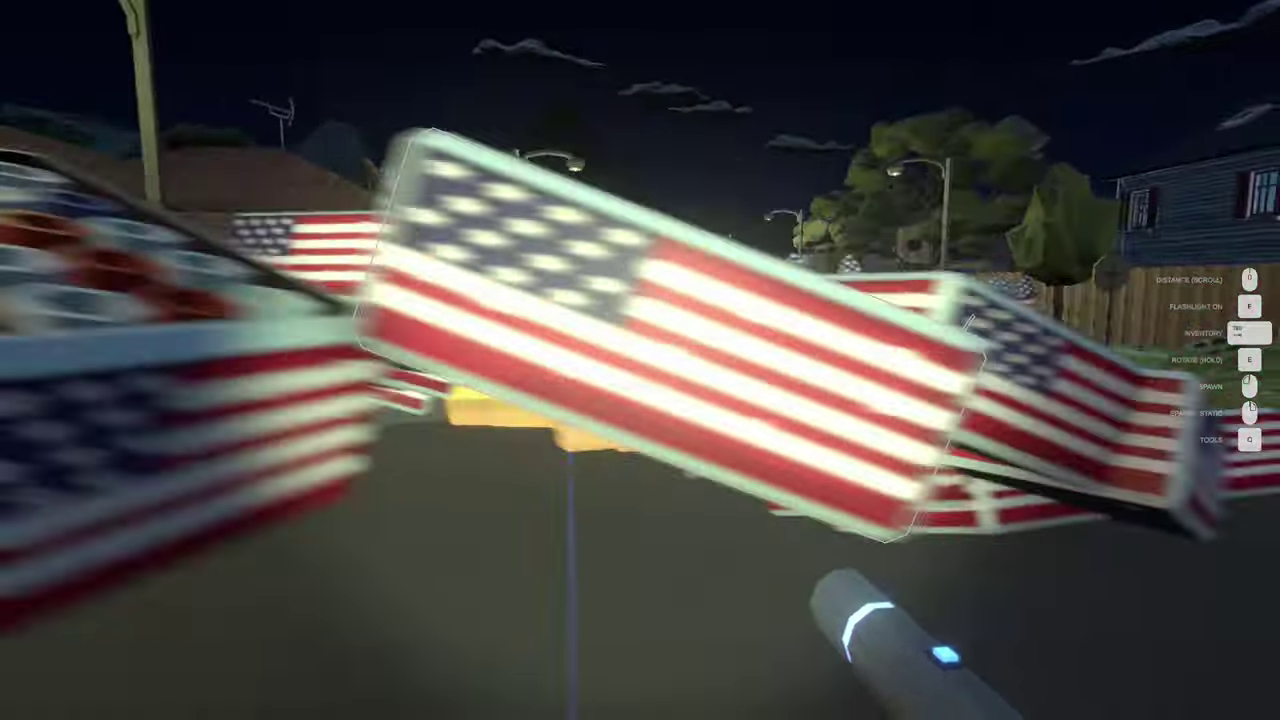
Step: Add a Shogun Crackling box beside the green cakes, then select Criminals and Dragon Battery
key("Tab")
left_click(598, 250)
left_click(640, 360)
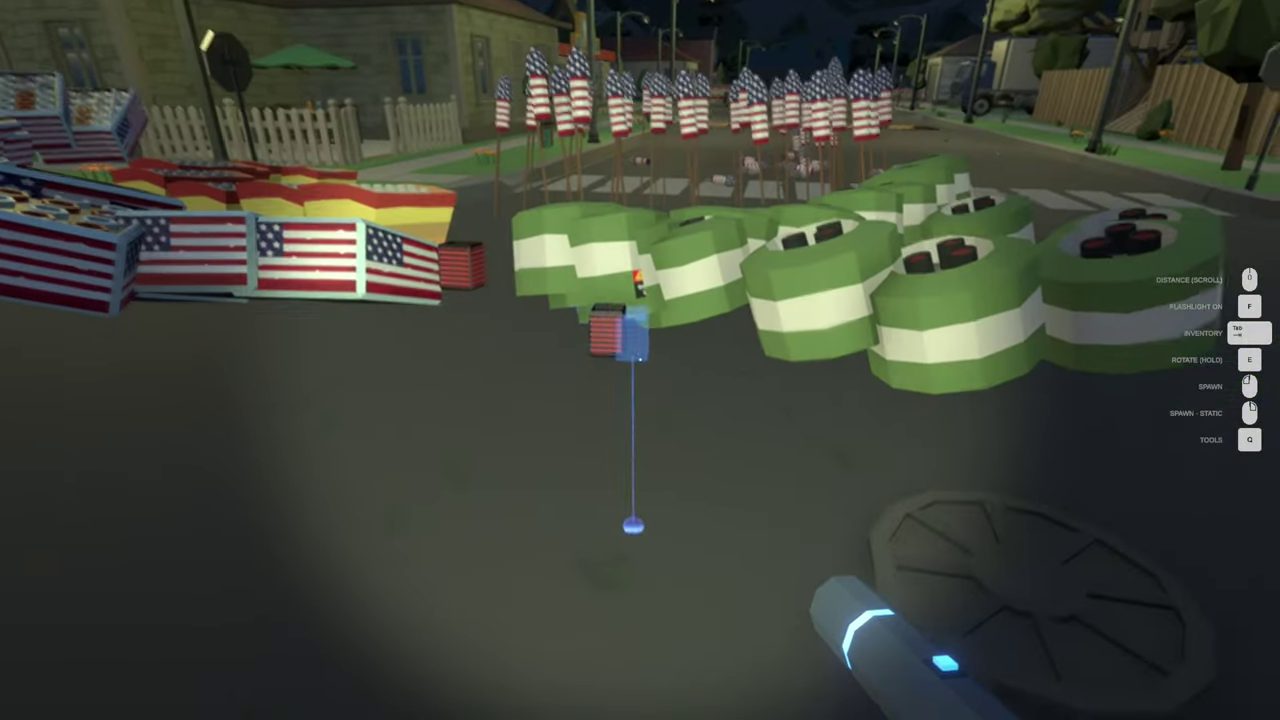
key("Tab")
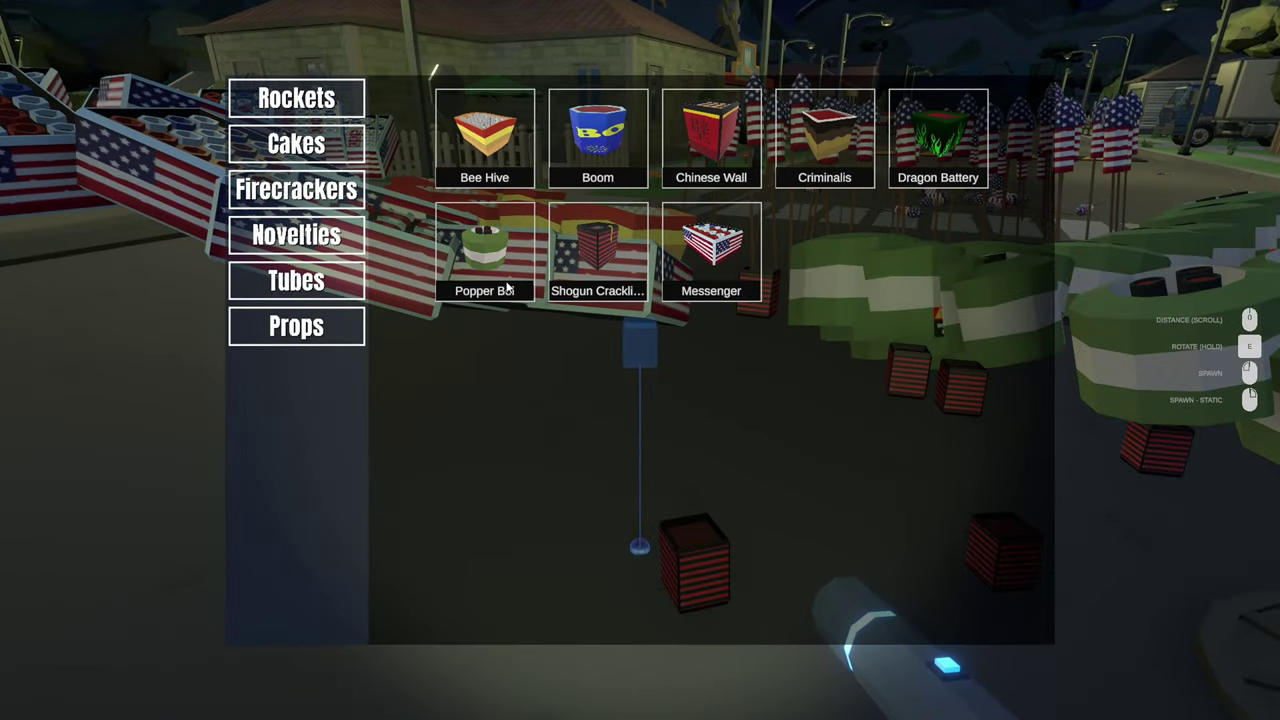
left_click(848, 139)
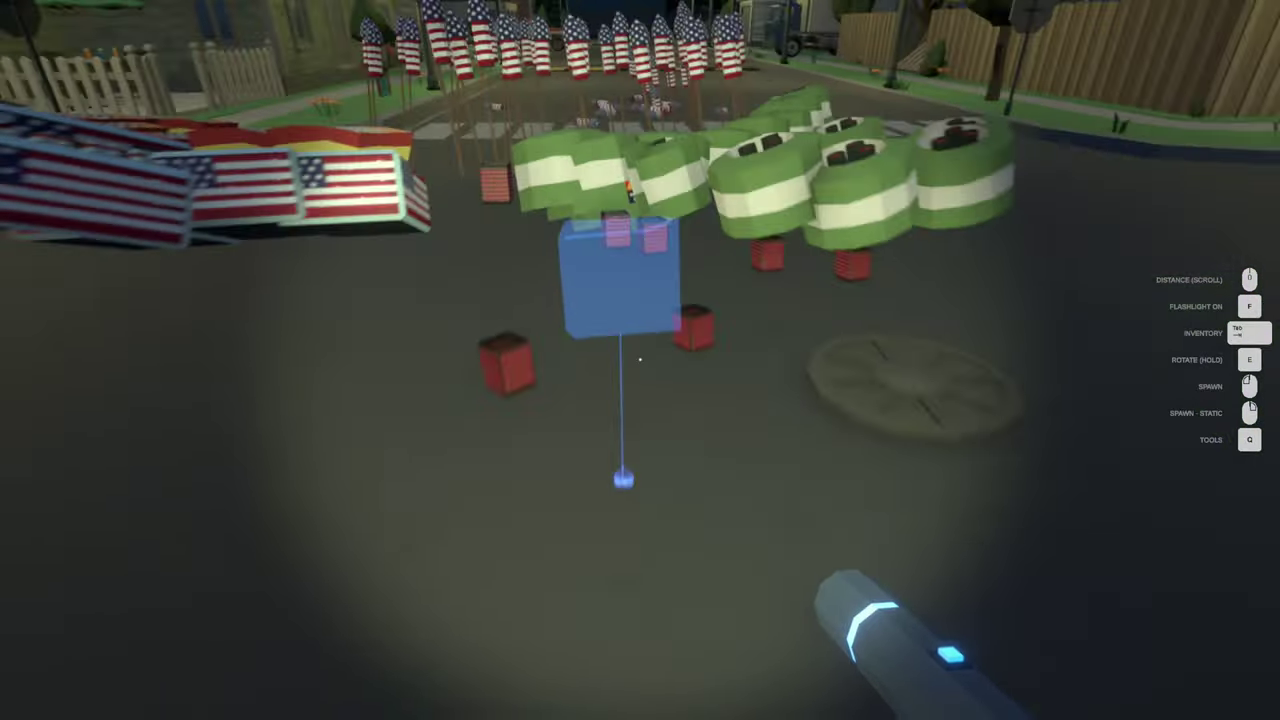
key("Tab")
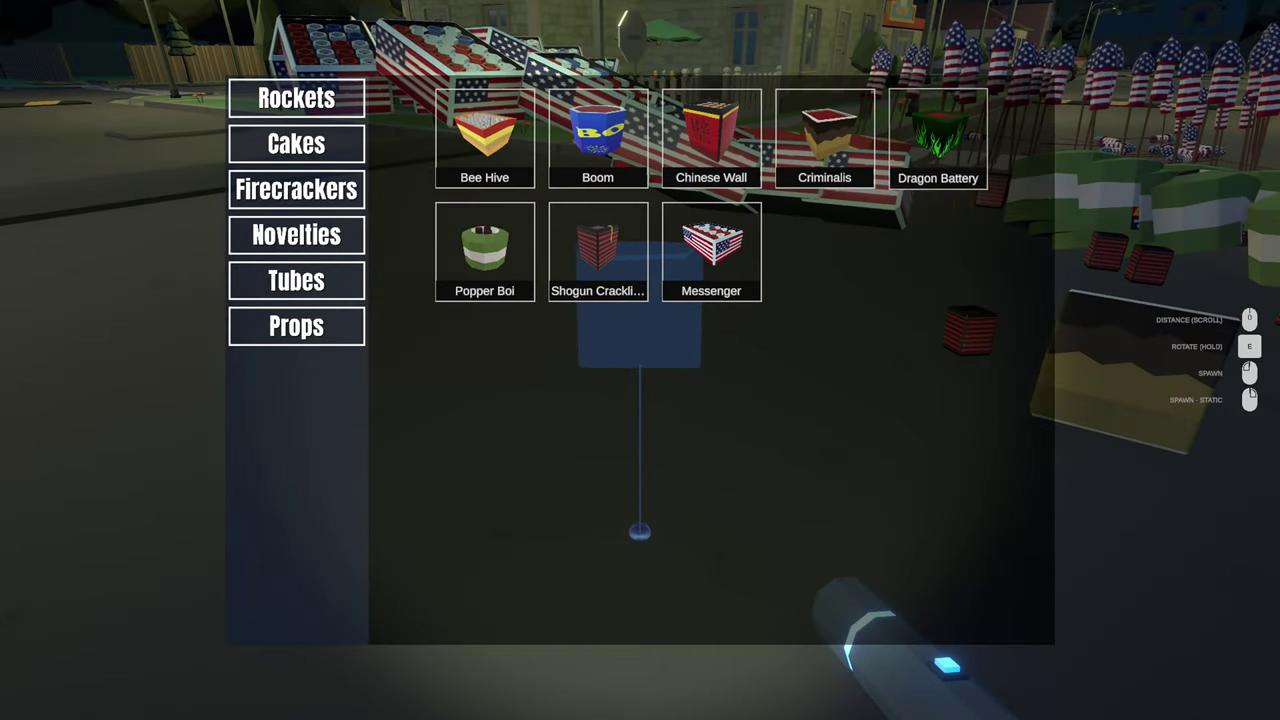
left_click(938, 139)
key("Tab")
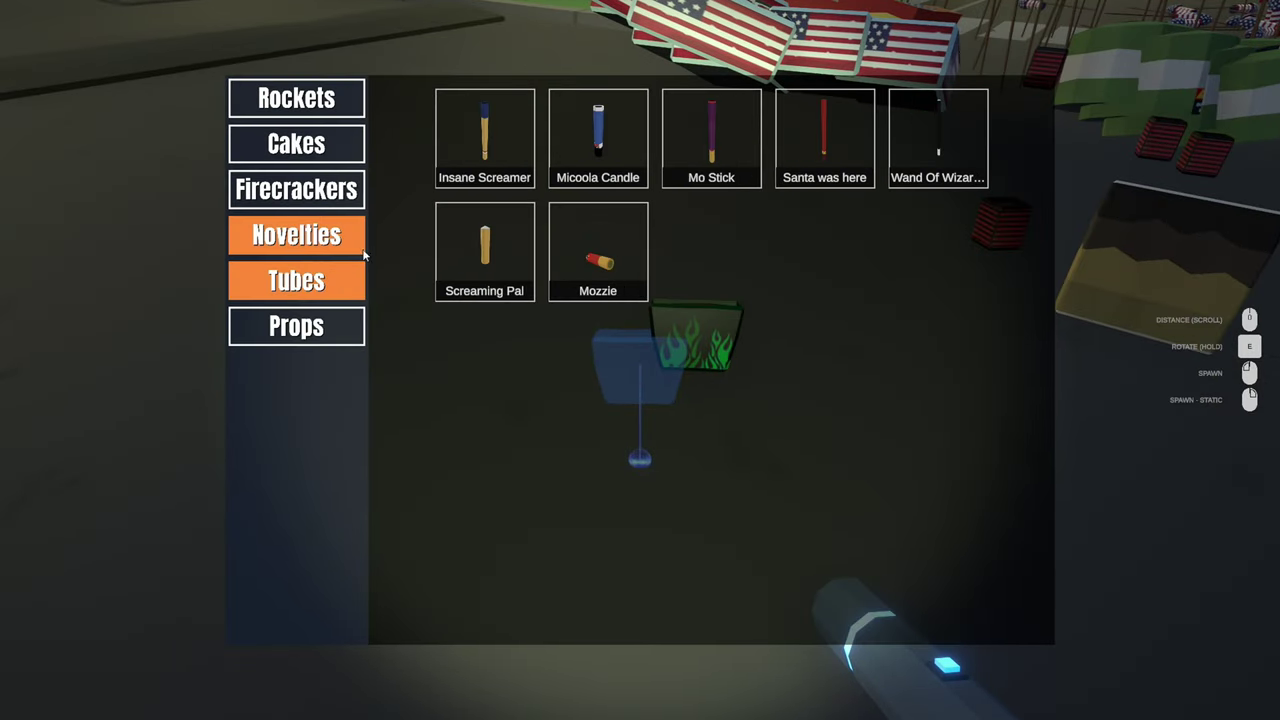
Step: Spawn a row of nine Micoola Candles along the road and curb
left_click(599, 159)
left_click(640, 360)
left_click(640, 360)
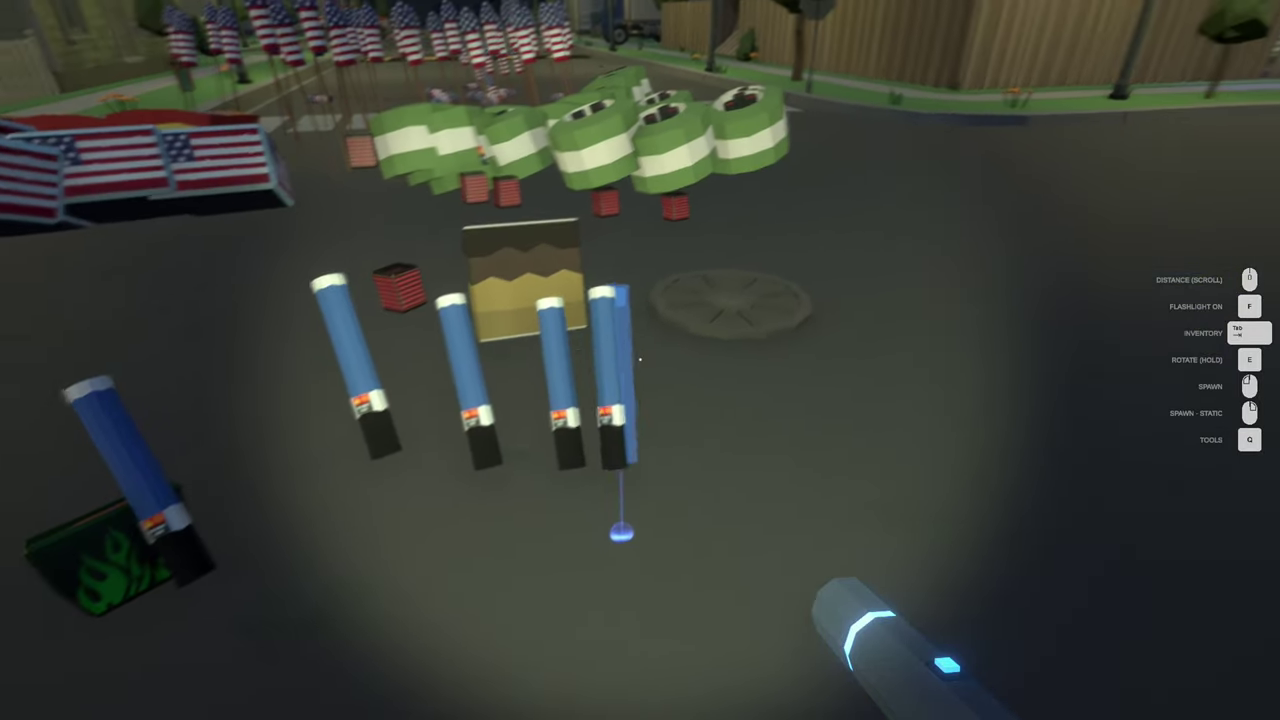
left_click(640, 360)
left_click(640, 360)
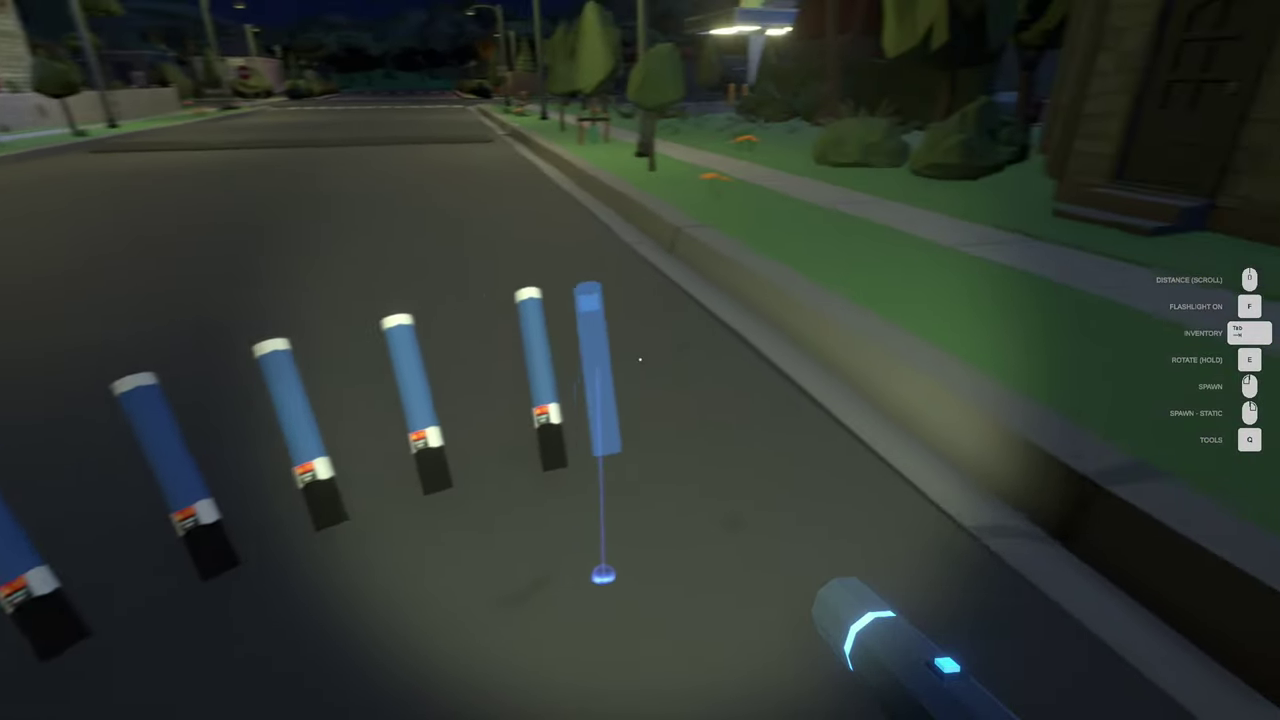
left_click(640, 360)
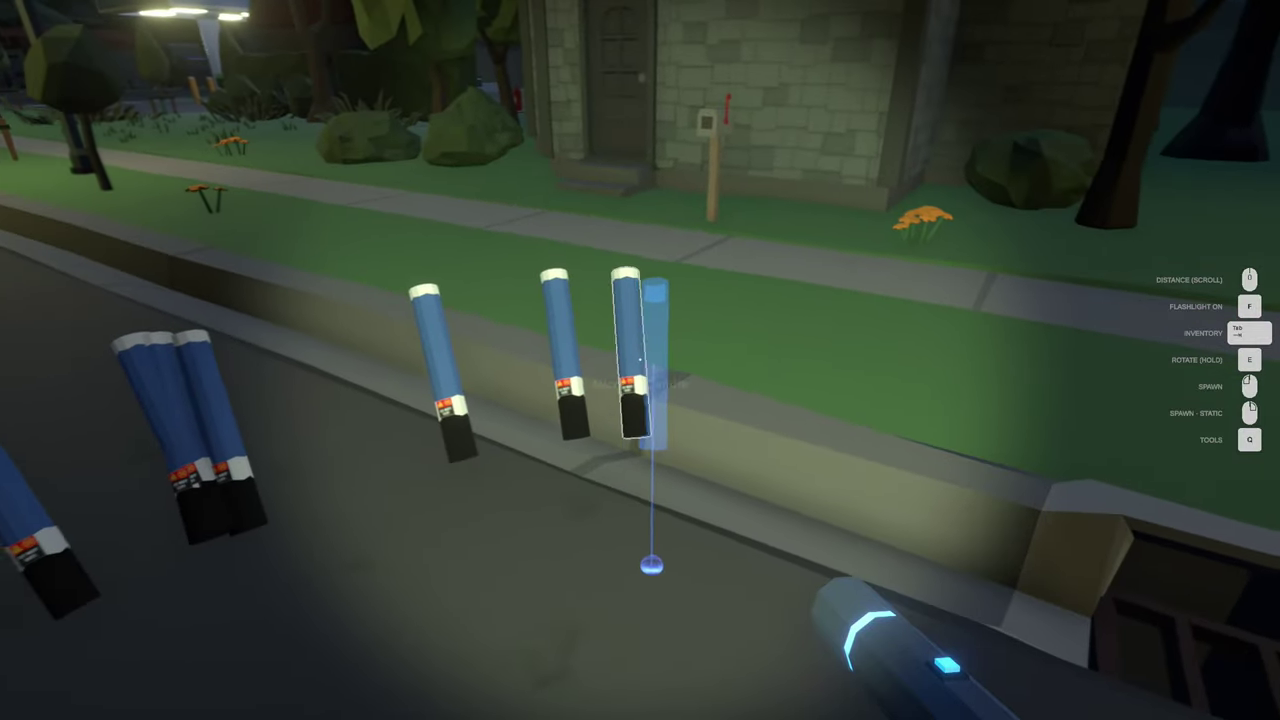
left_click(640, 360)
left_click(640, 360)
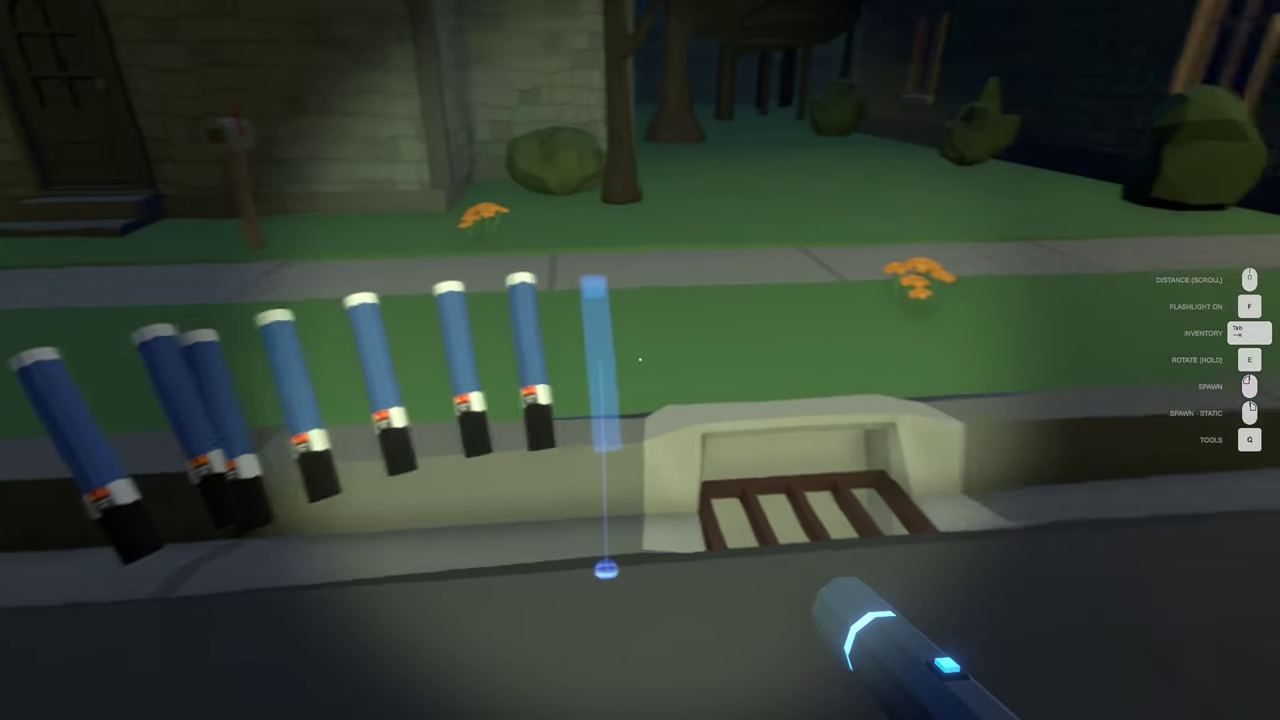
left_click(640, 360)
left_click(640, 360)
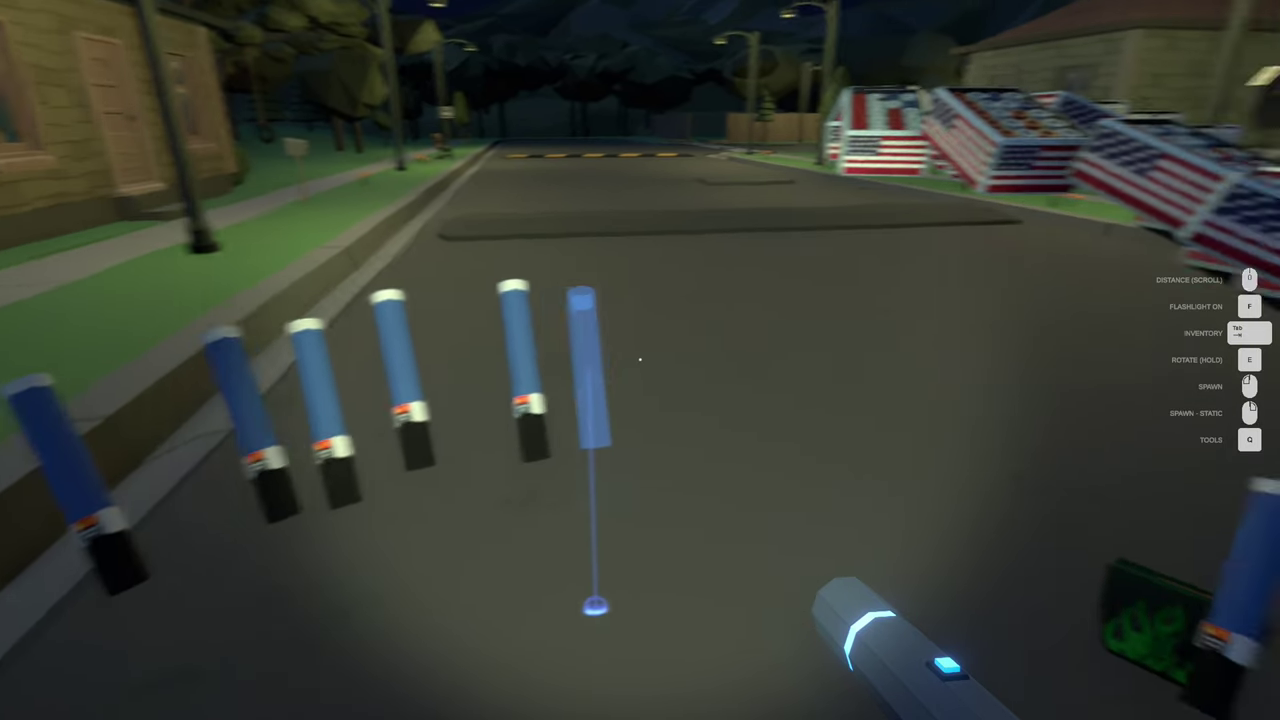
left_click(640, 360)
left_click(640, 360)
left_click(640, 360)
Step: Close the inventory and begin fuse-linking the candles
key("Tab")
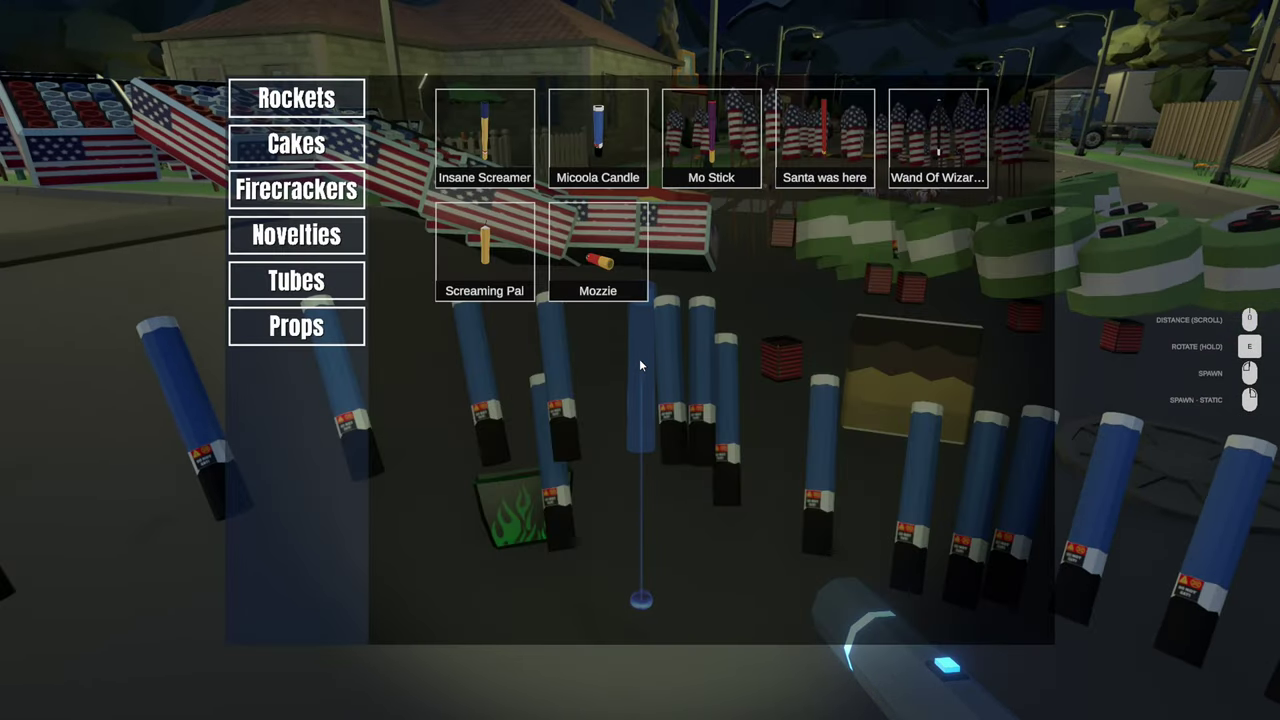
key("Tab")
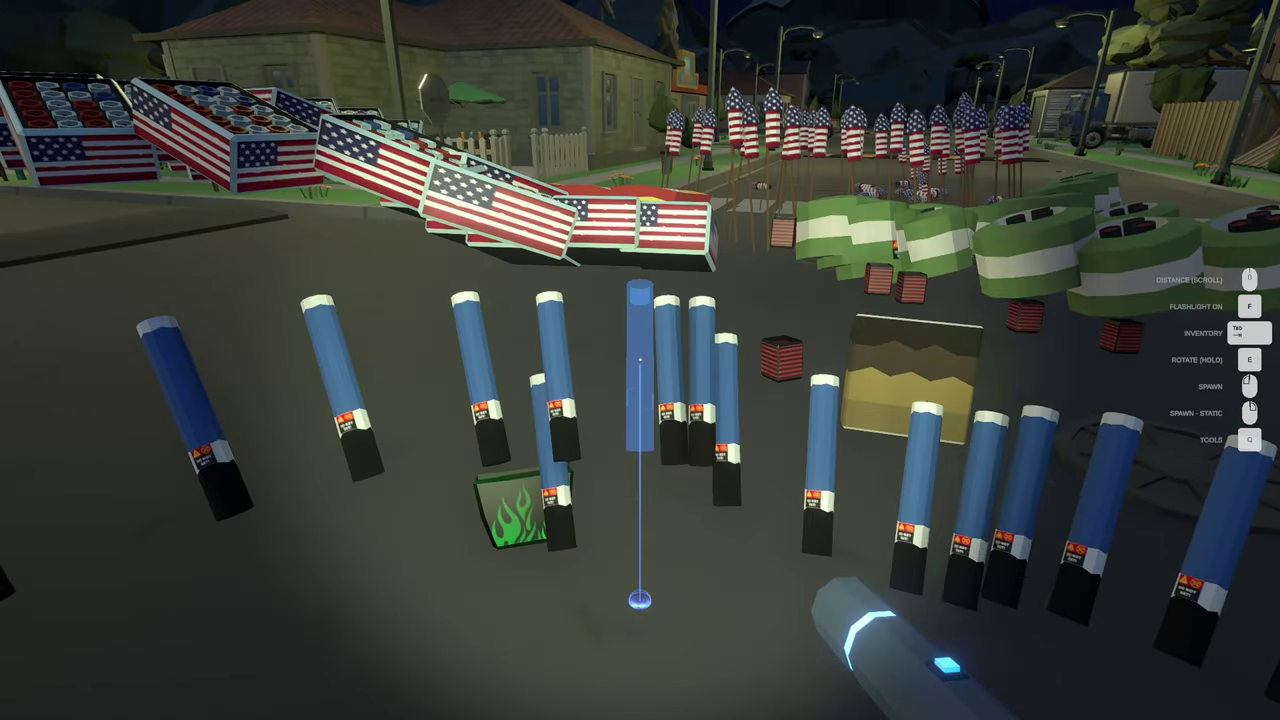
left_click(820, 355)
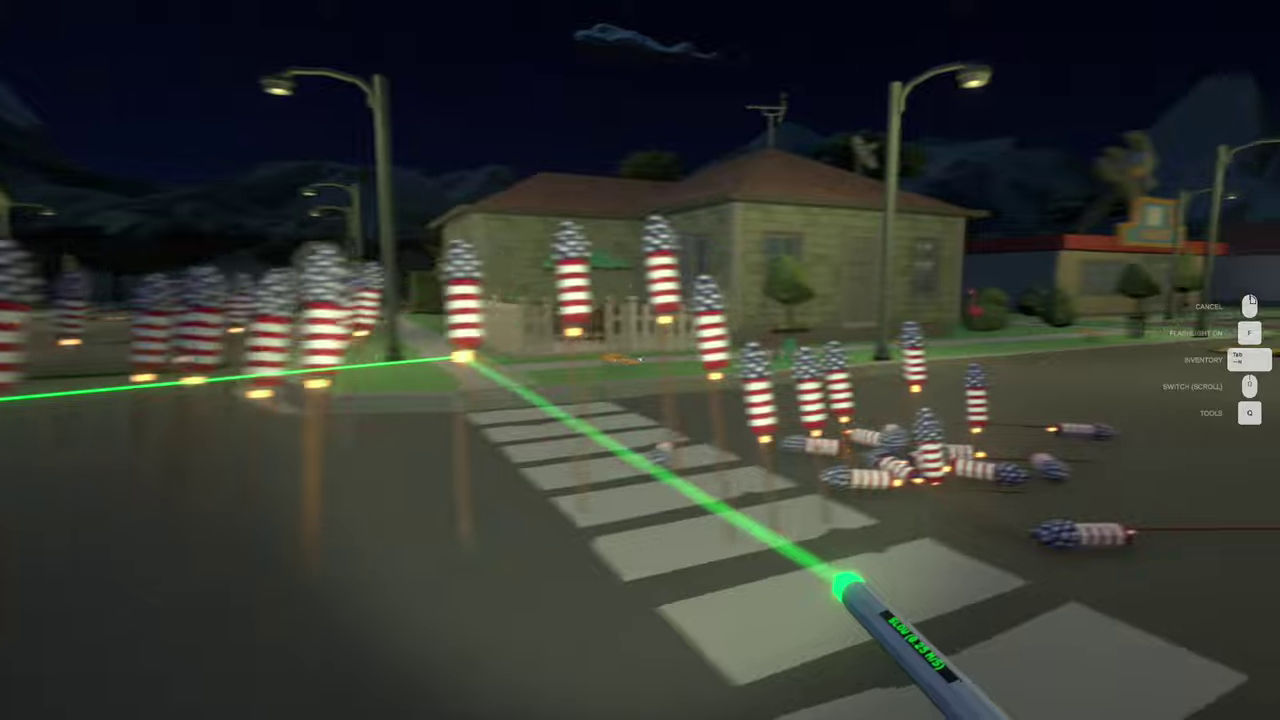
Step: Fuse-link more Slammer rockets into the chain and join them to a cake
left_click(640, 360)
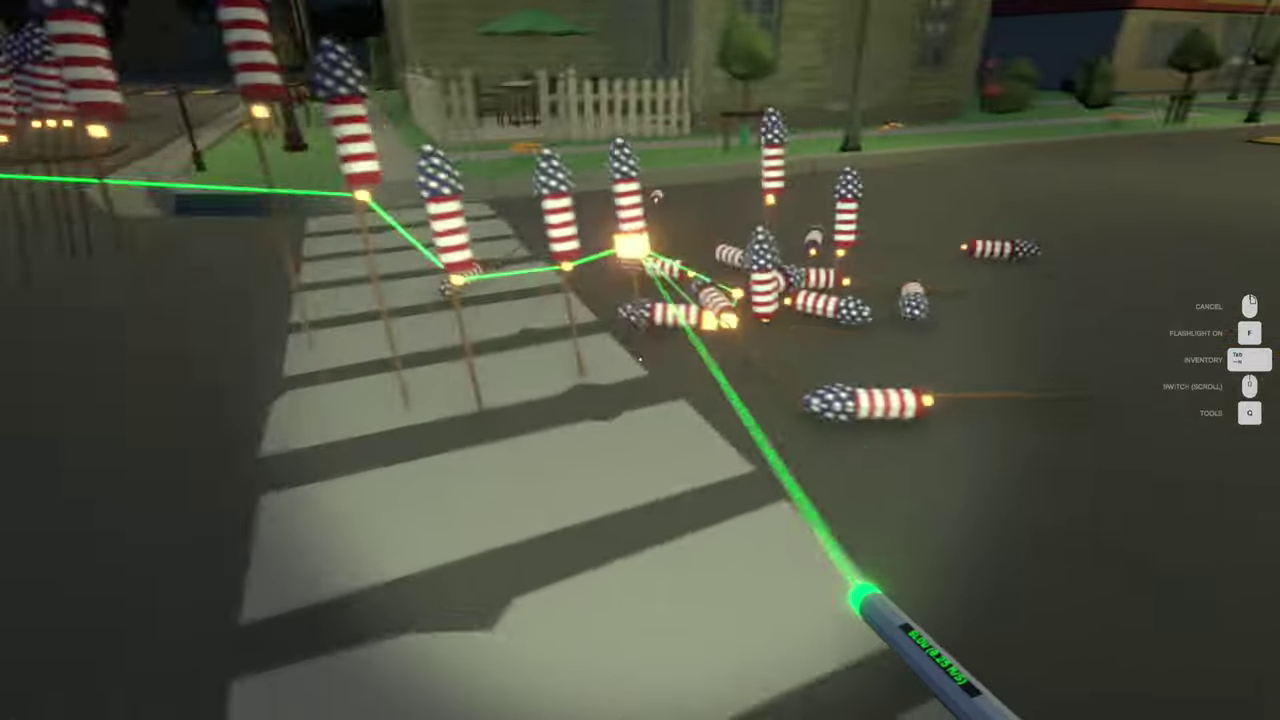
left_click(640, 360)
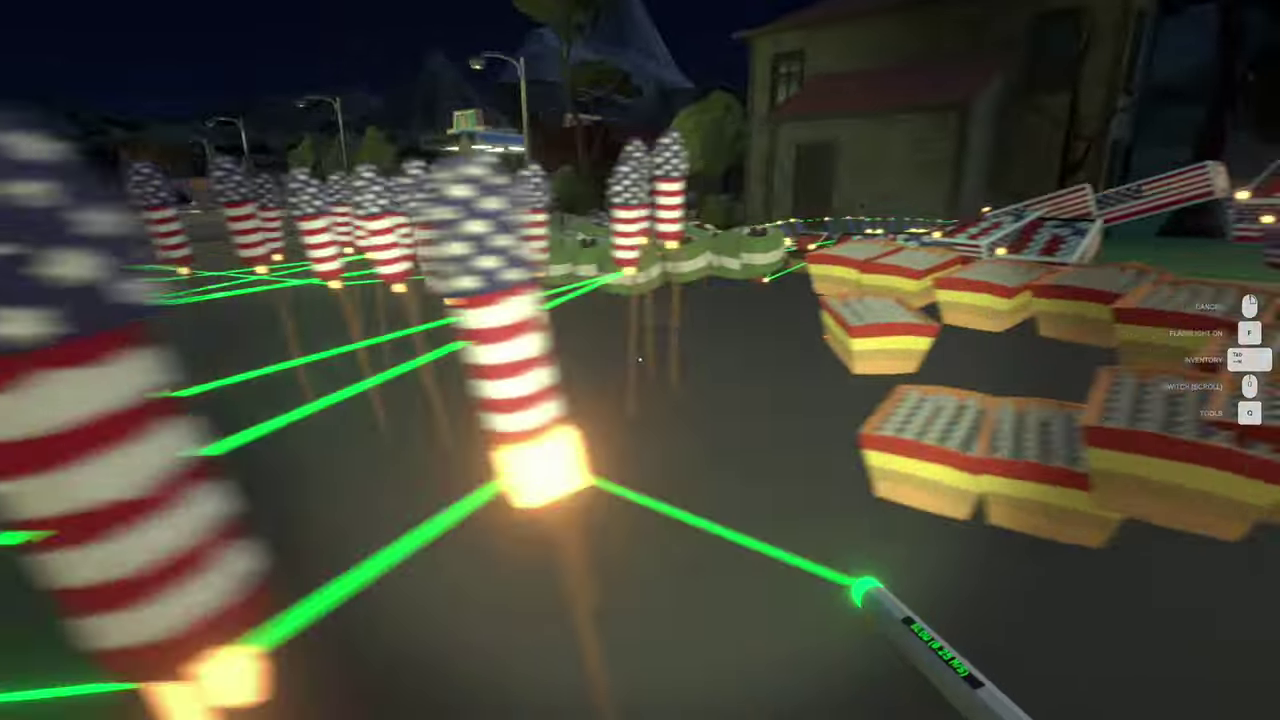
left_click(640, 360)
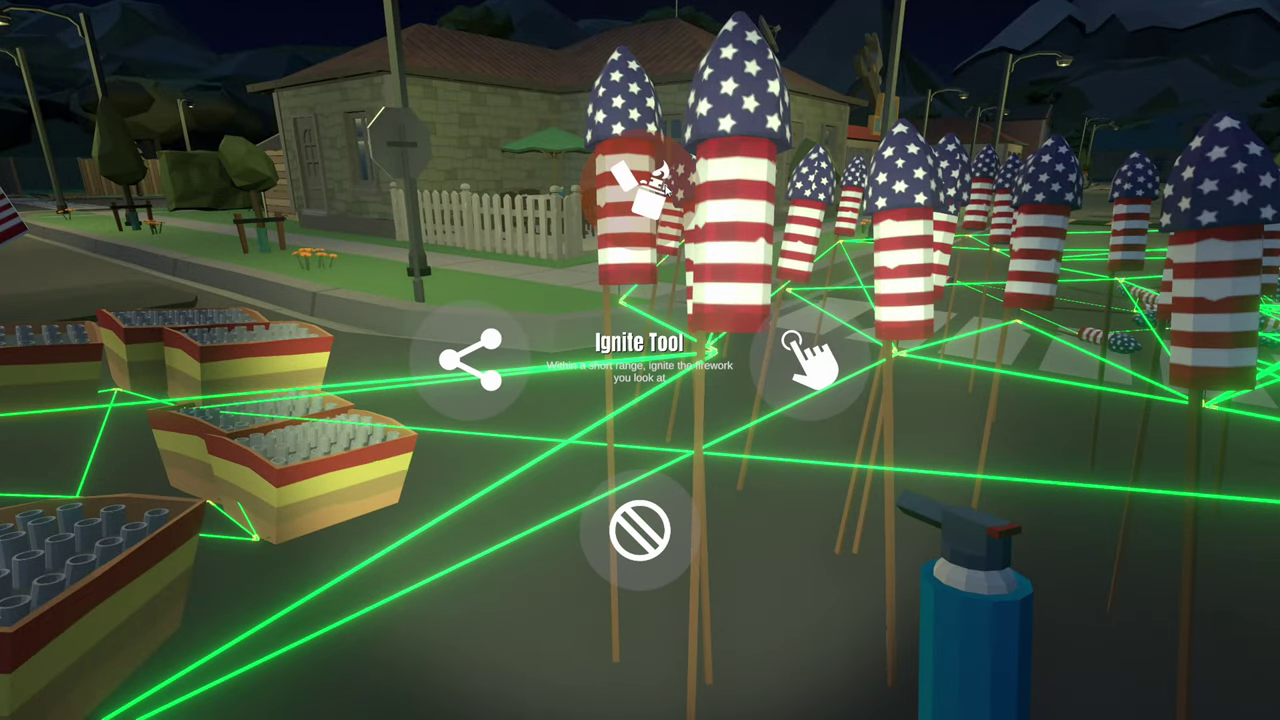
Step: Ignite the rocket fuse, then light the remaining crosswalk fireworks
left_click(665, 185)
left_click(640, 360)
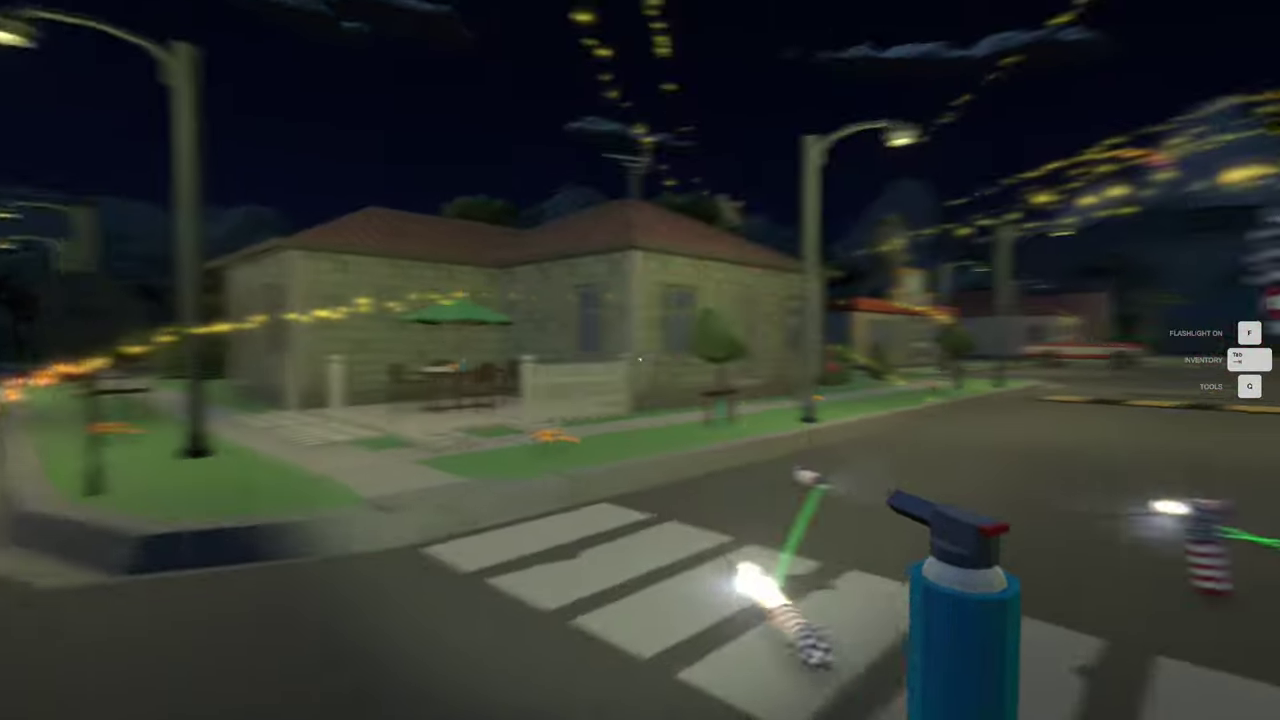
left_click(640, 360)
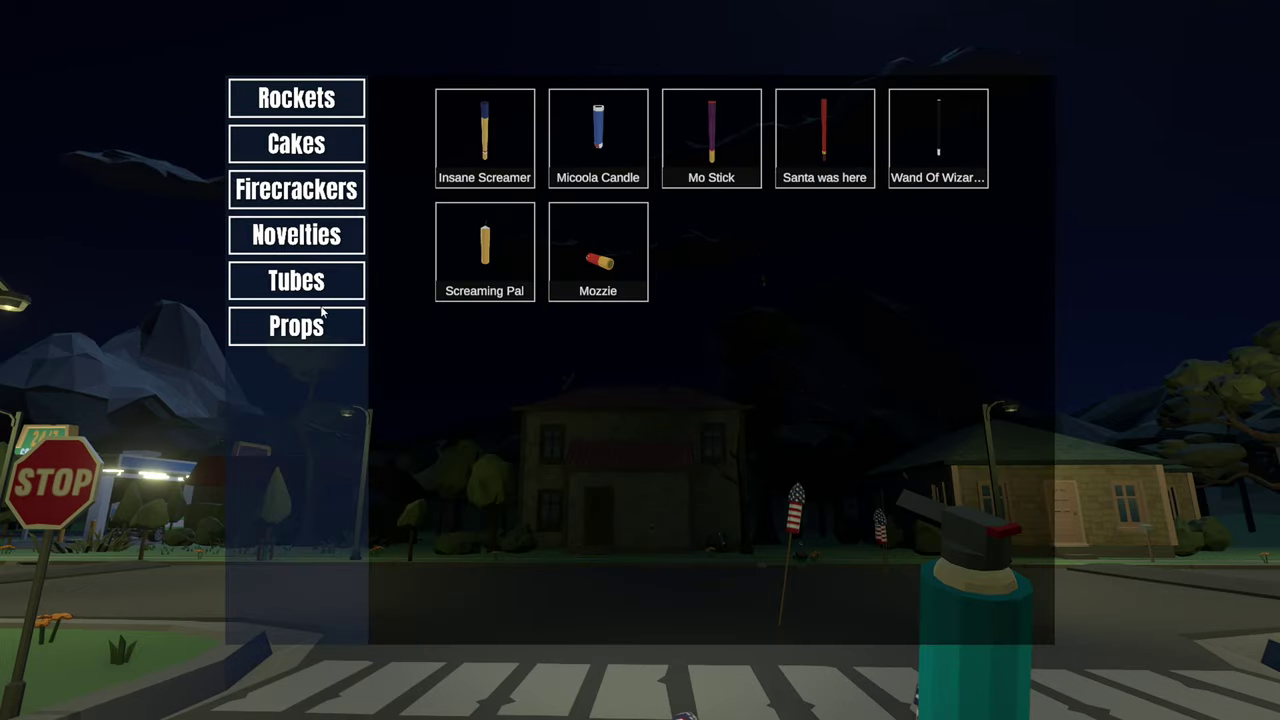
Step: Spawn red tall propane tanks on the crosswalk, then start placing white propane tanks
left_click(471, 260)
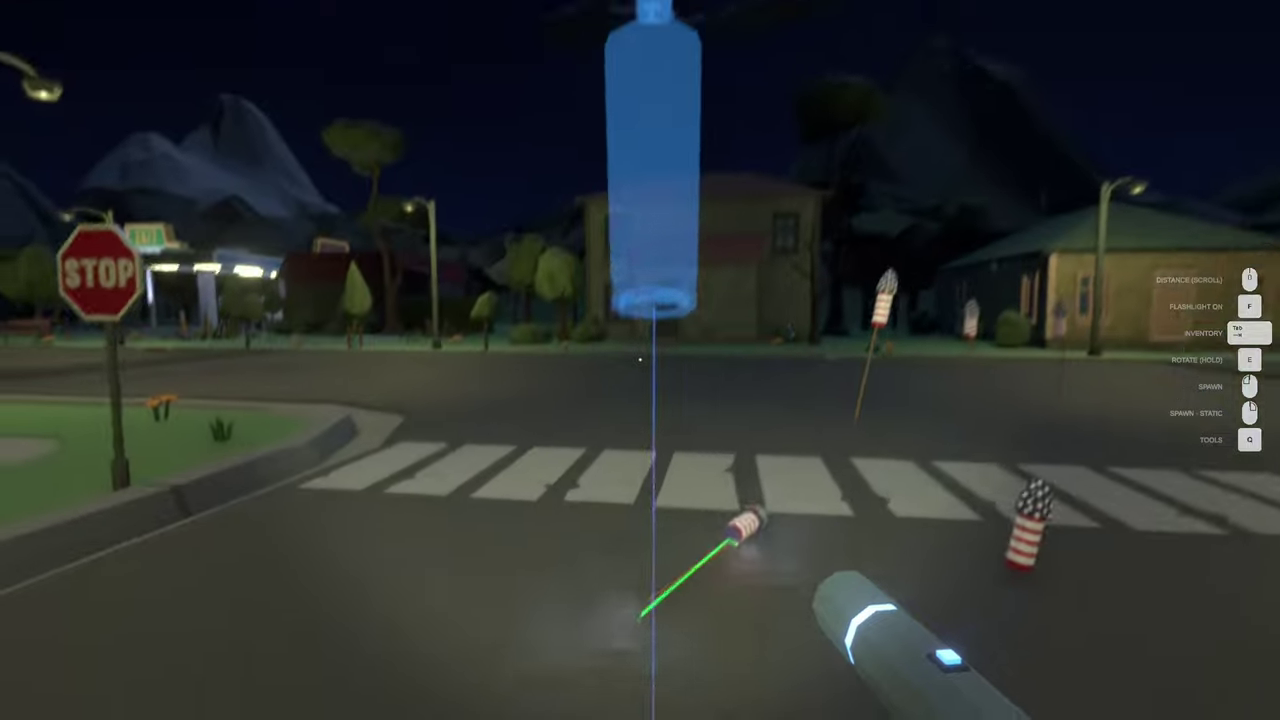
left_click(640, 360)
left_click(640, 360)
left_click(640, 360)
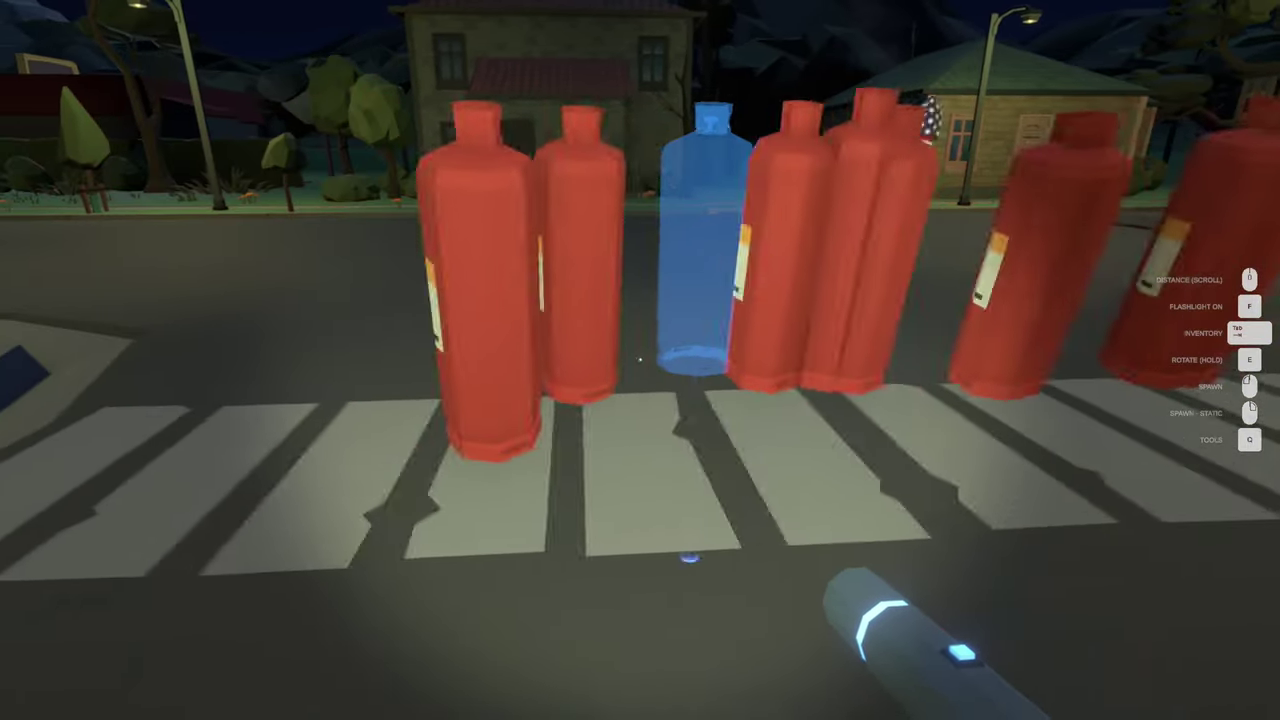
key("Tab")
left_click(692, 115)
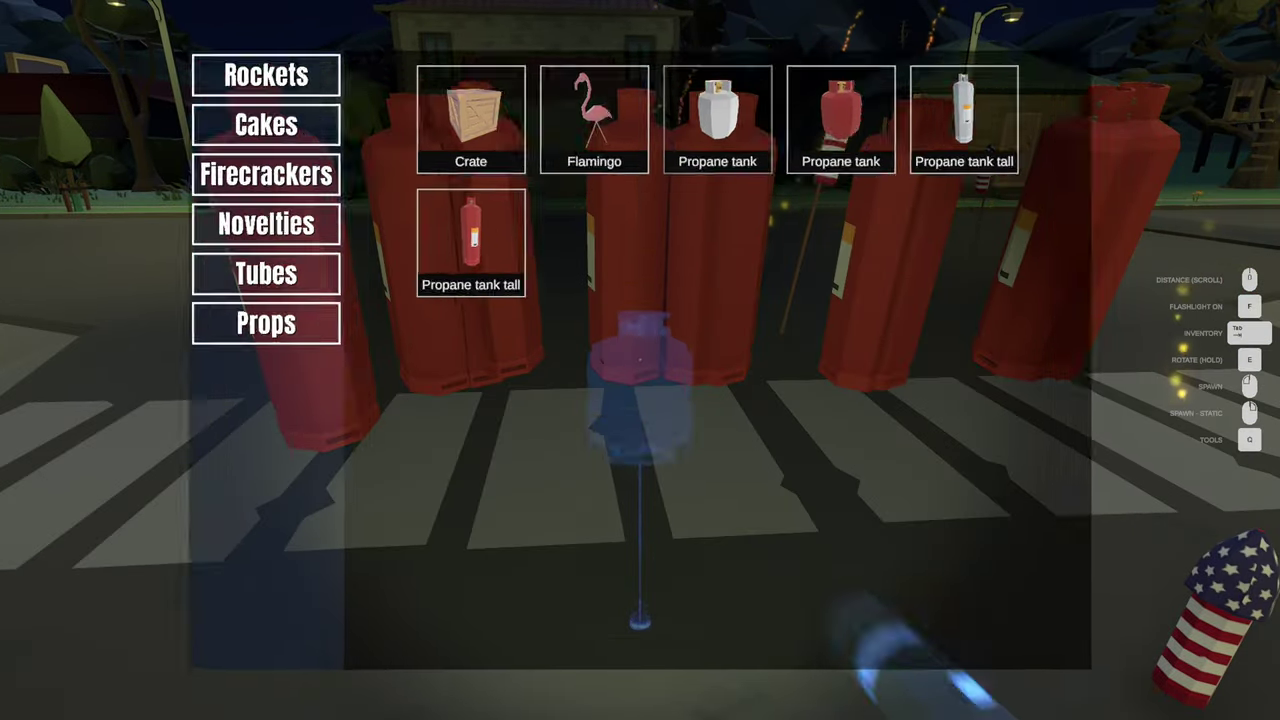
left_click(640, 360)
left_click(640, 360)
left_click(640, 360)
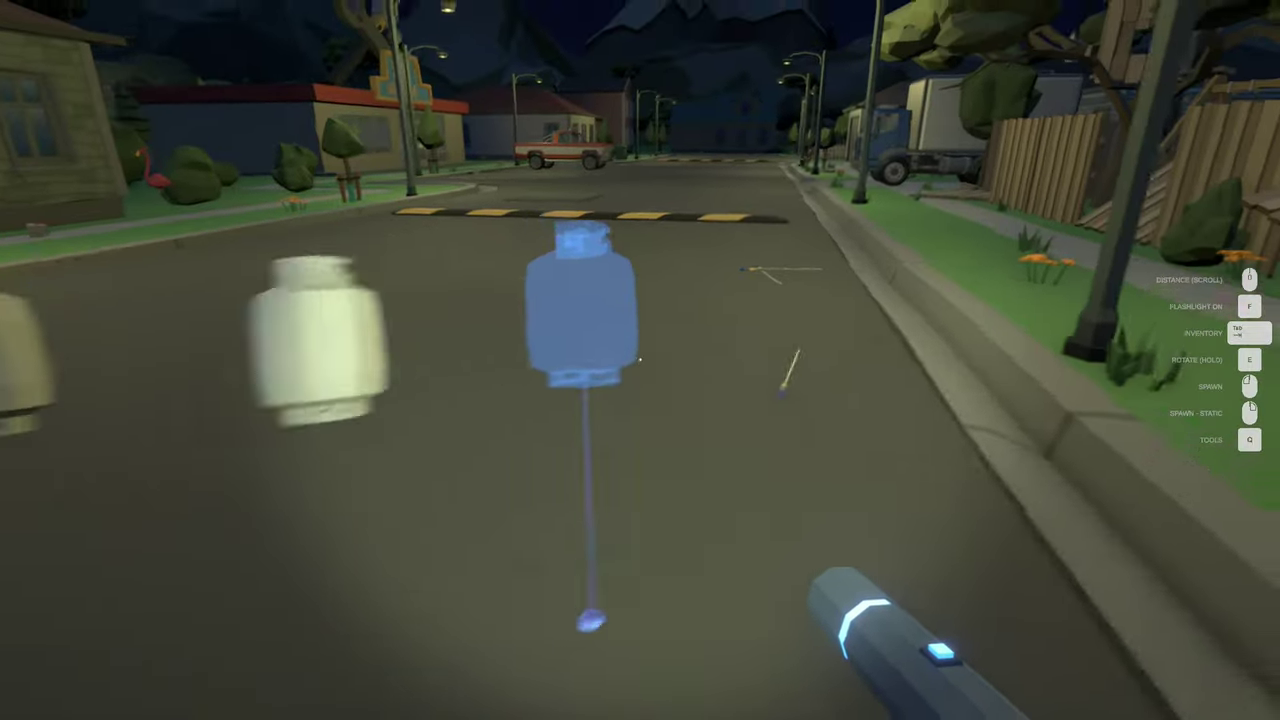
Step: Build a large cluster of white propane tanks by the fence and crosswalk
left_click(640, 360)
left_click(640, 360)
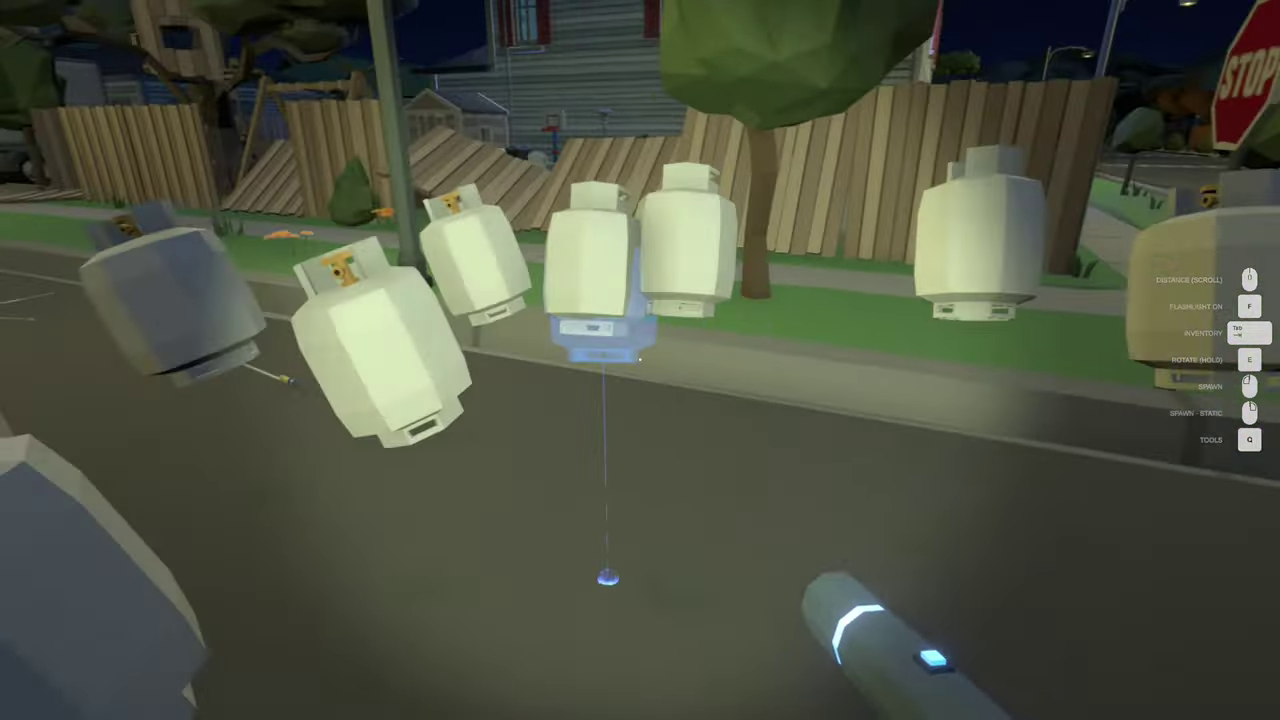
left_click(640, 360)
left_click(640, 360)
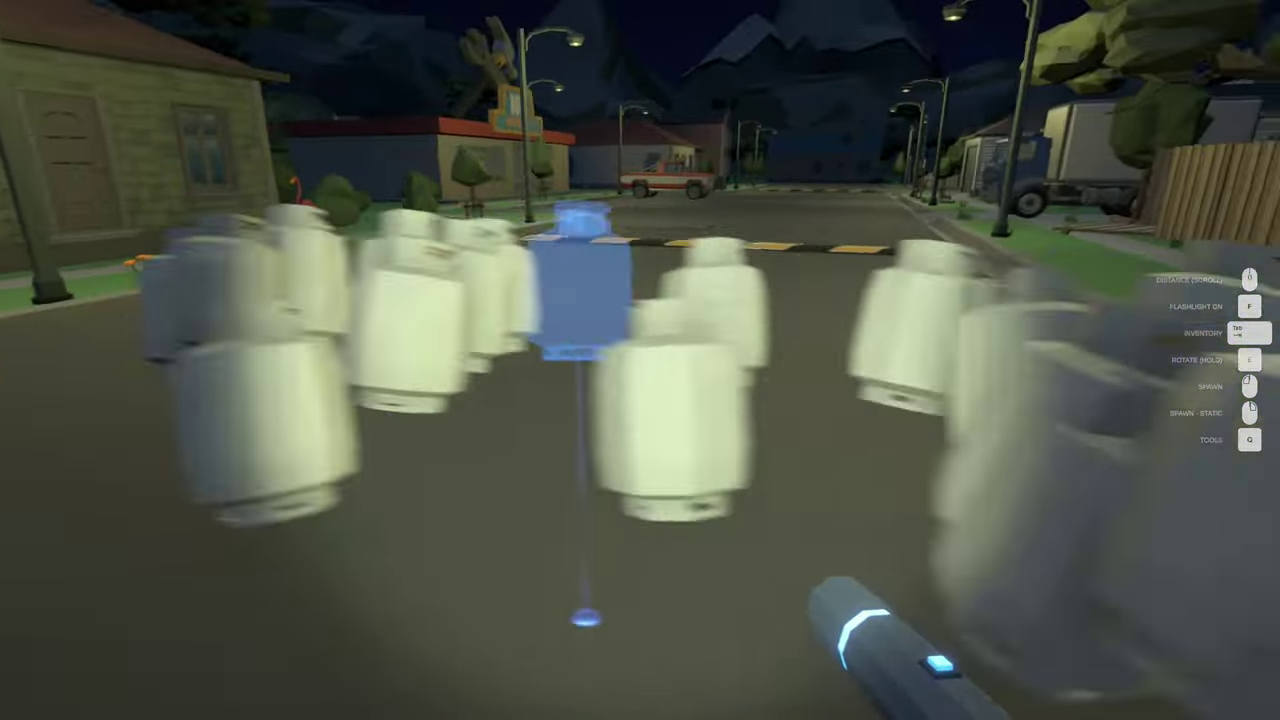
left_click(640, 360)
left_click(640, 360)
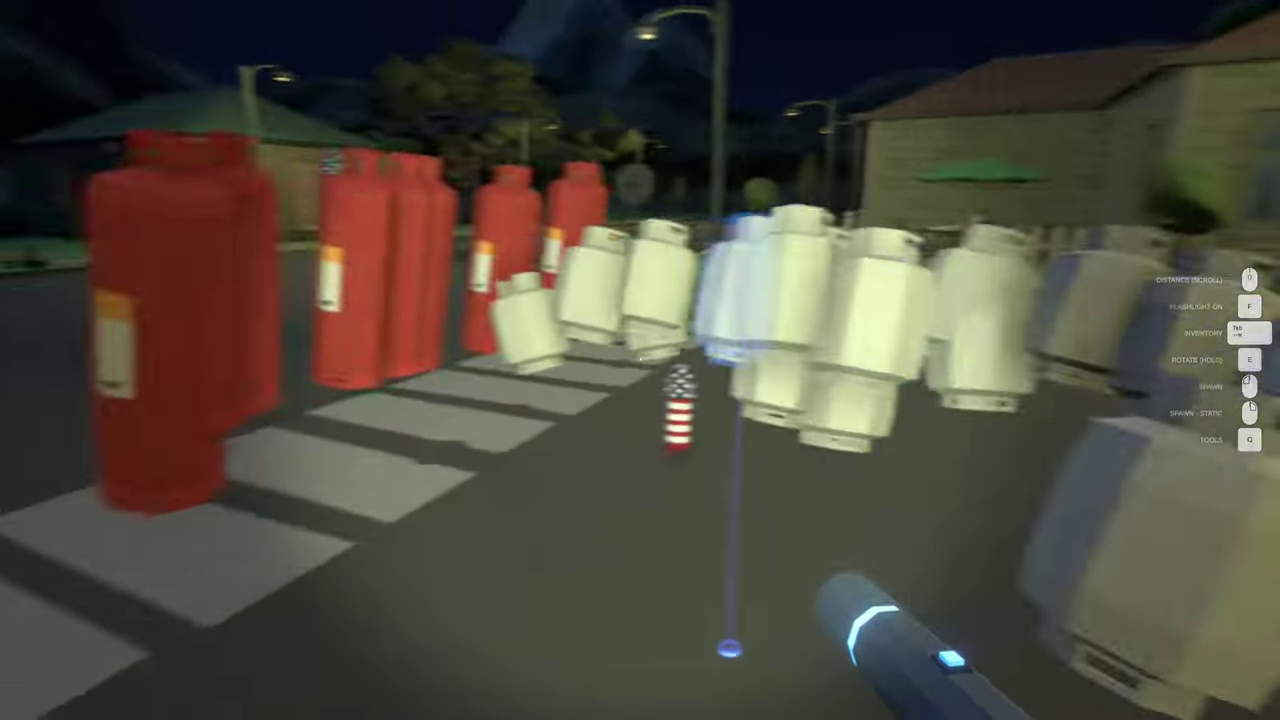
left_click(640, 360)
left_click(640, 360)
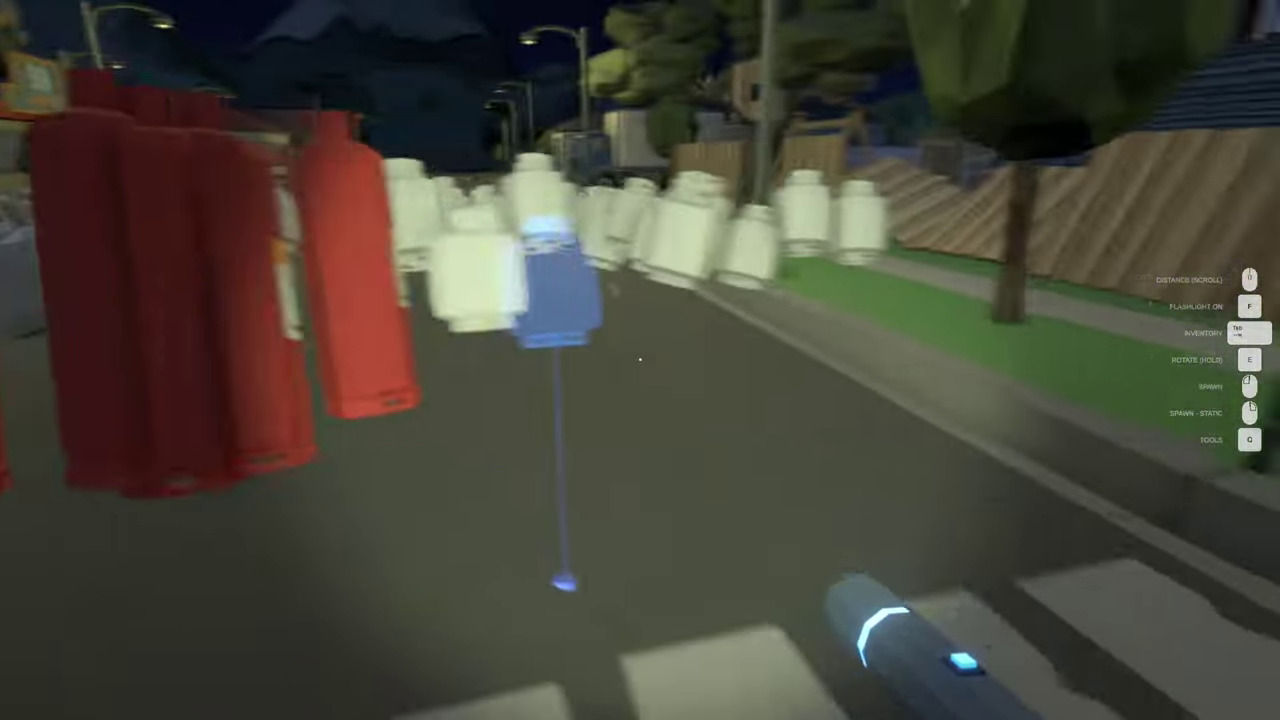
left_click(640, 358)
left_click(640, 358)
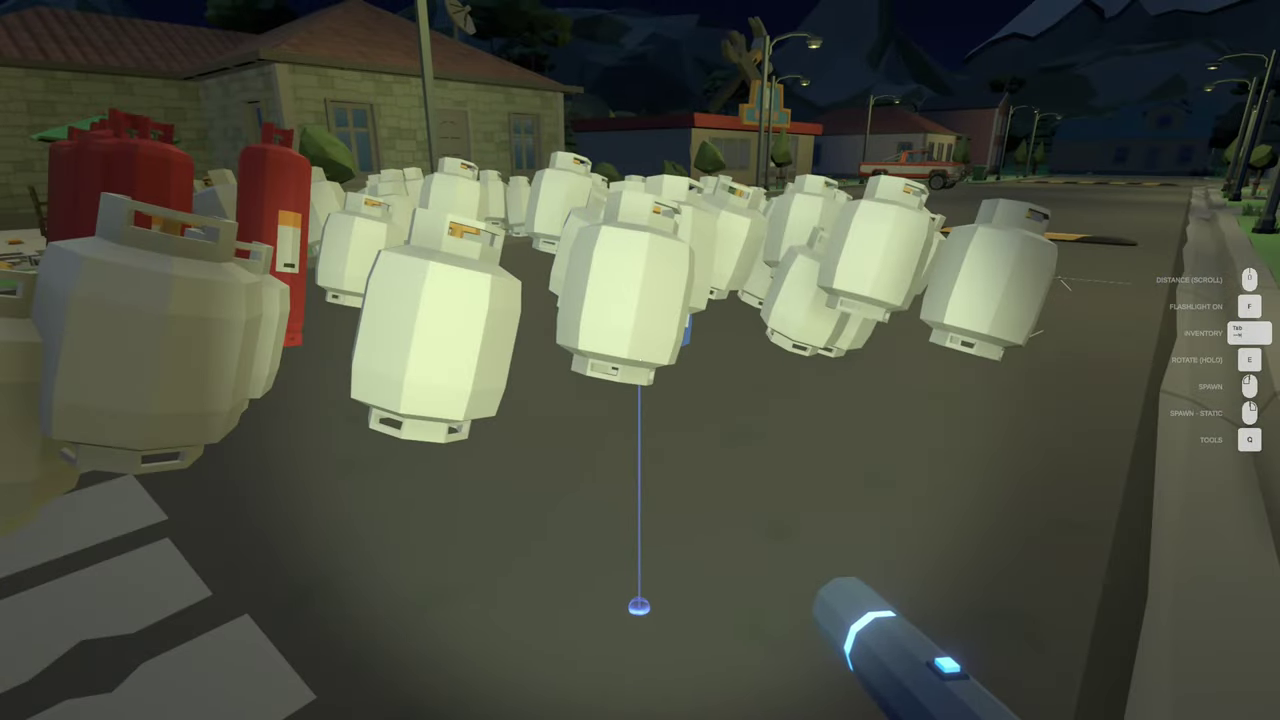
Step: Plant an Amazing Granny rocket on the street near the crosswalk
key("Tab")
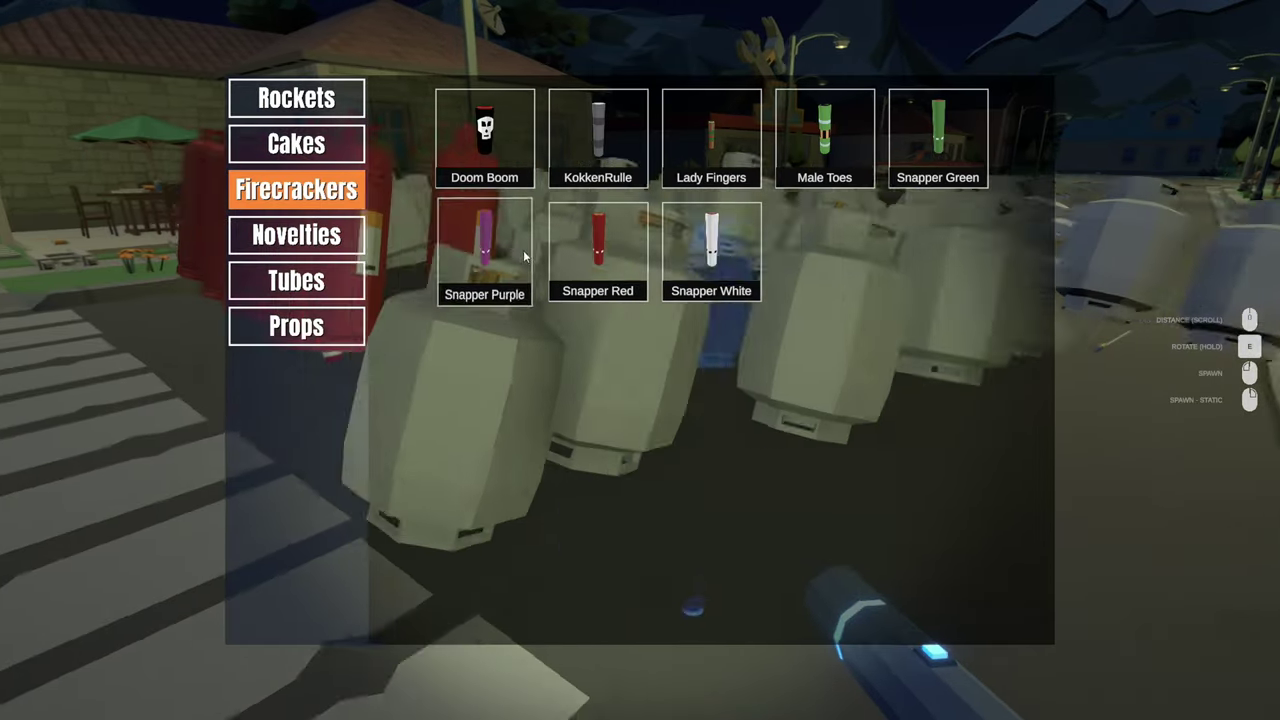
key("Tab")
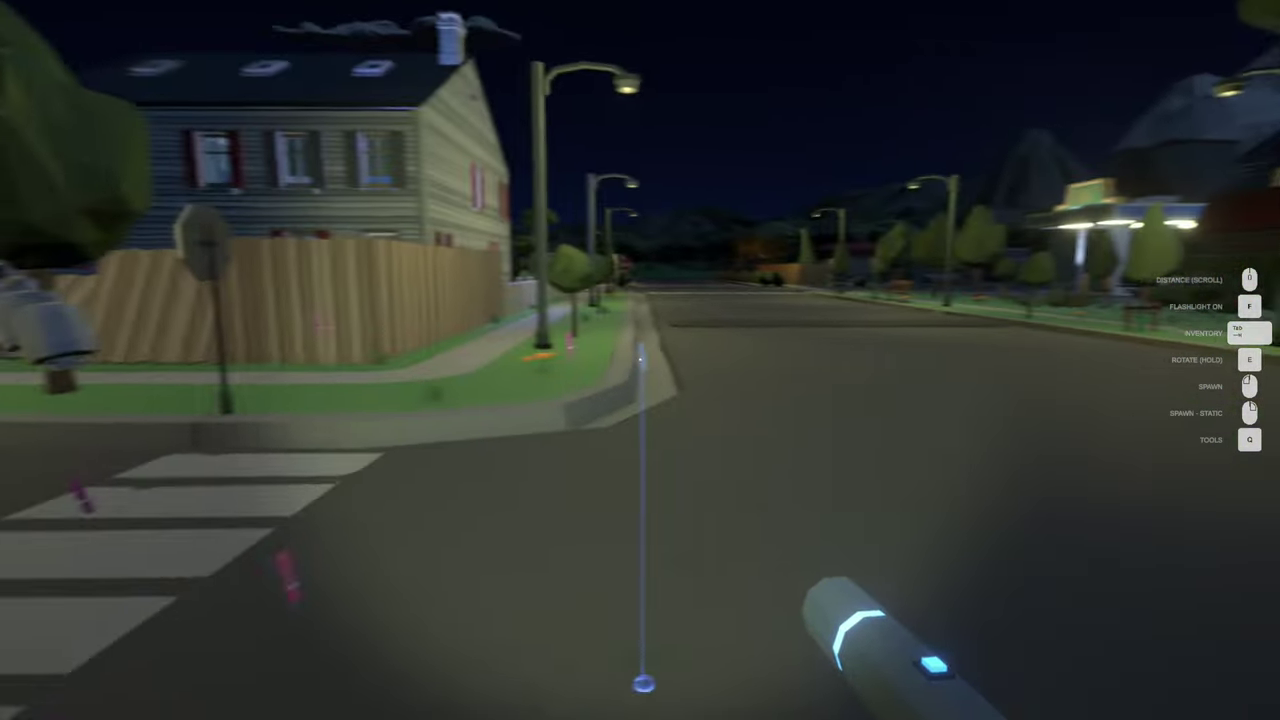
key("Tab")
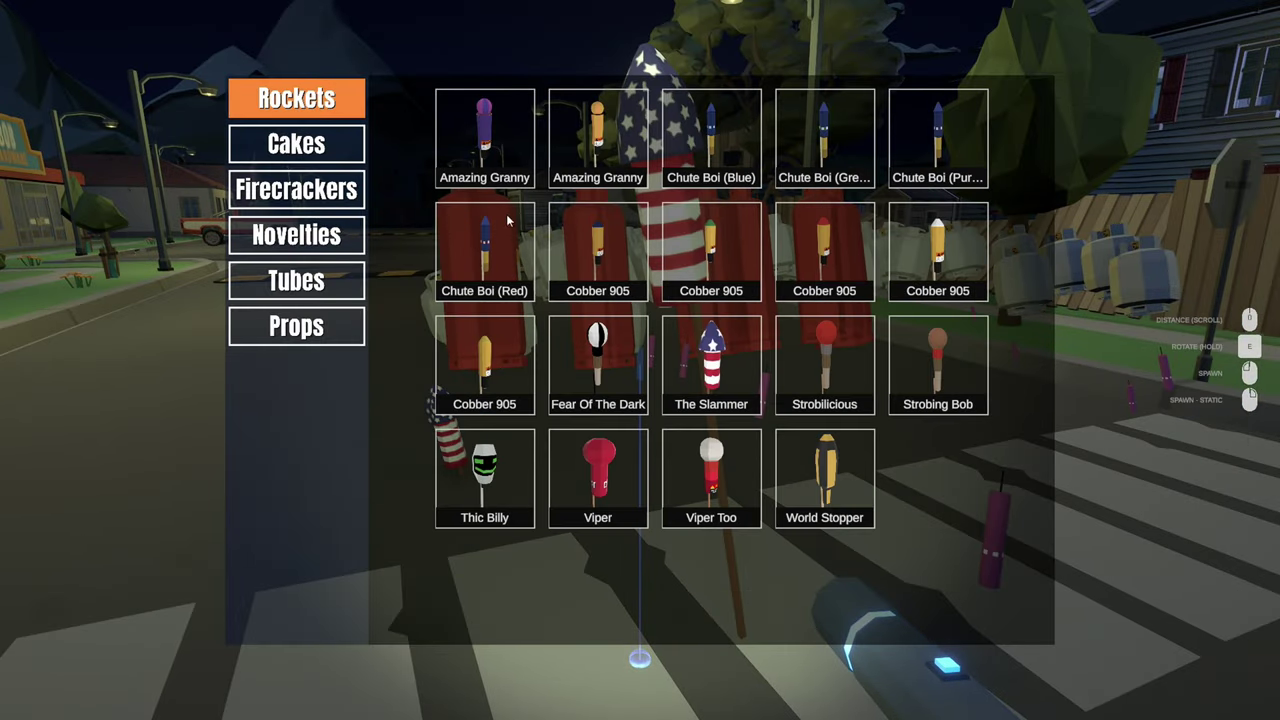
left_click(512, 153)
left_click(640, 360)
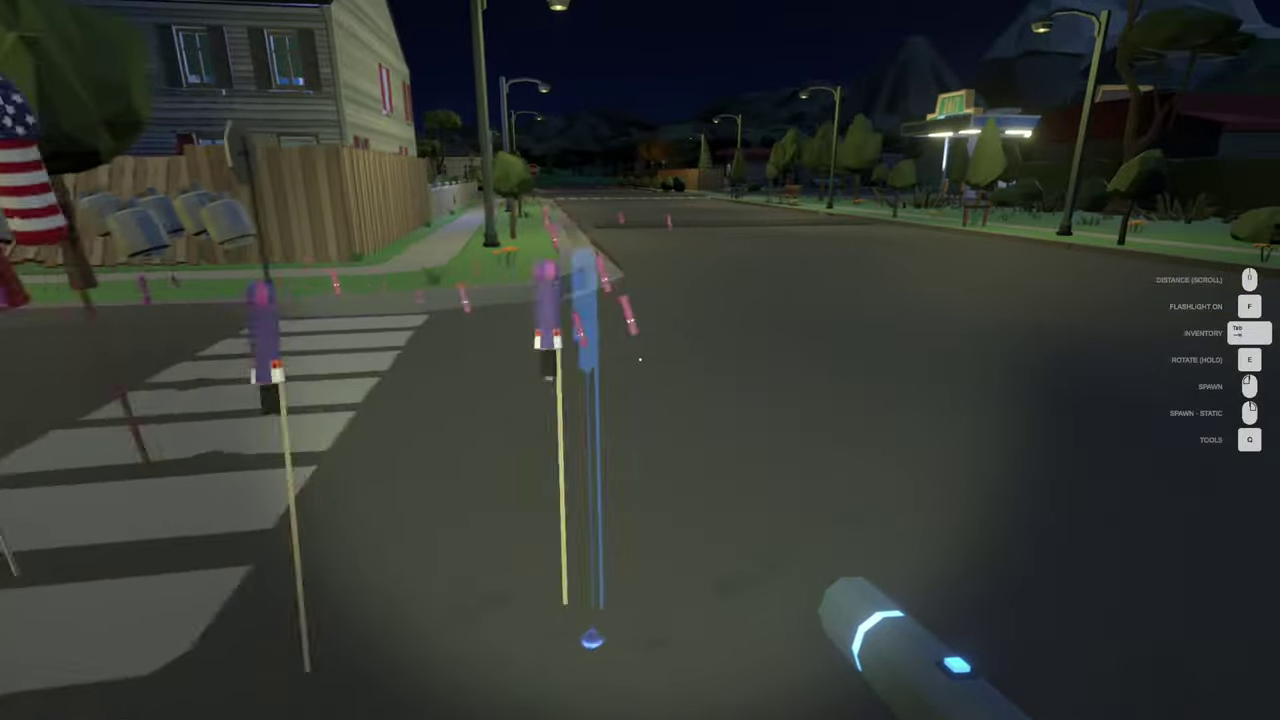
key("w")
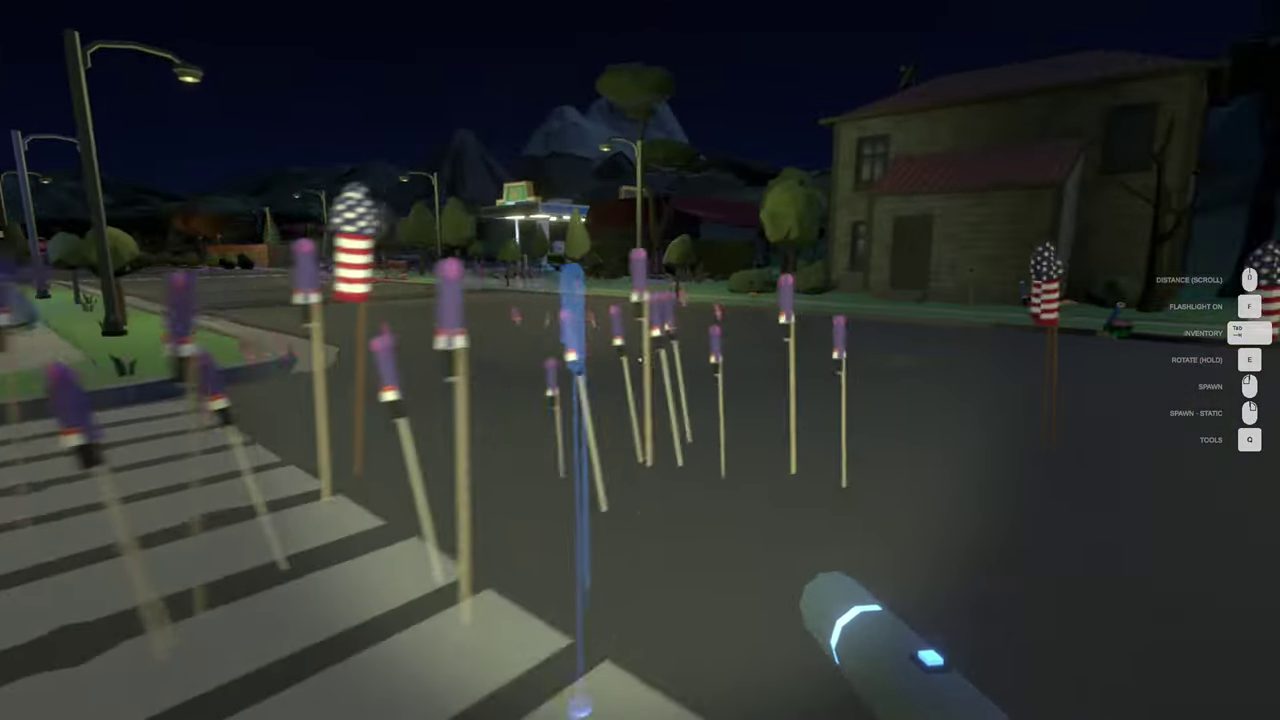
Step: Add orange Amazing Granny and another rocket type along the street
key("Tab")
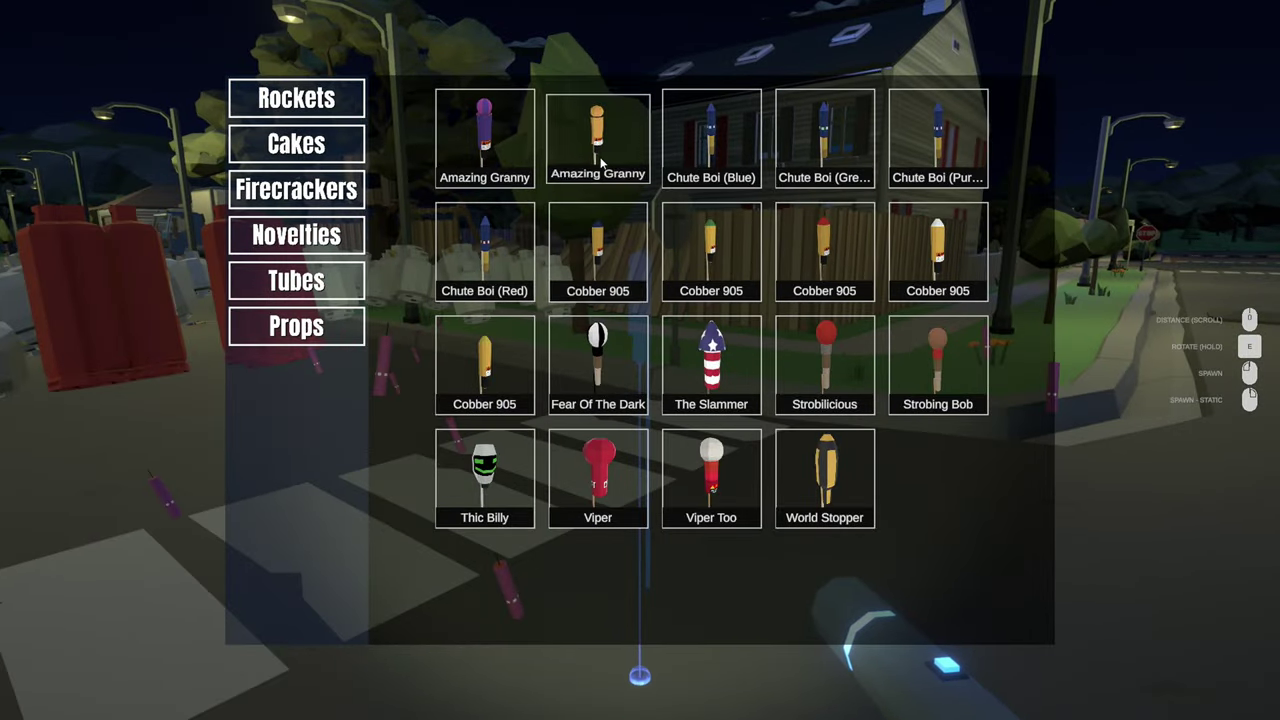
left_click(598, 355)
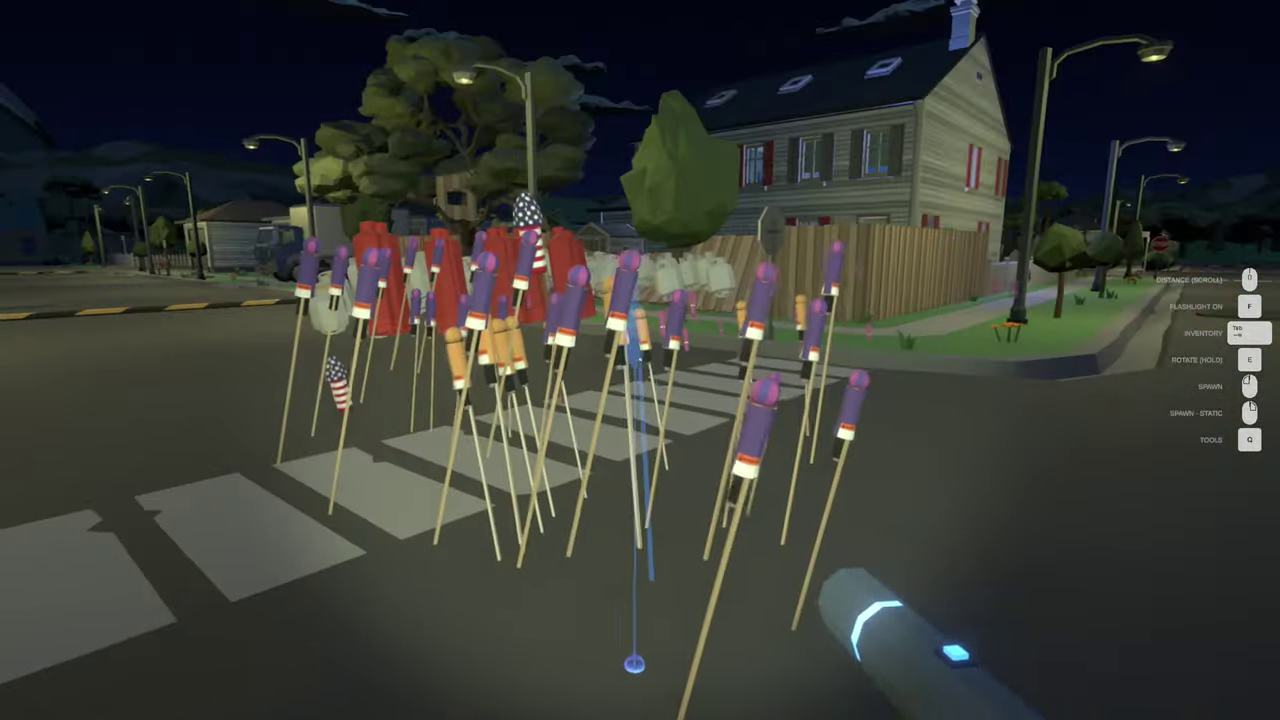
key("w")
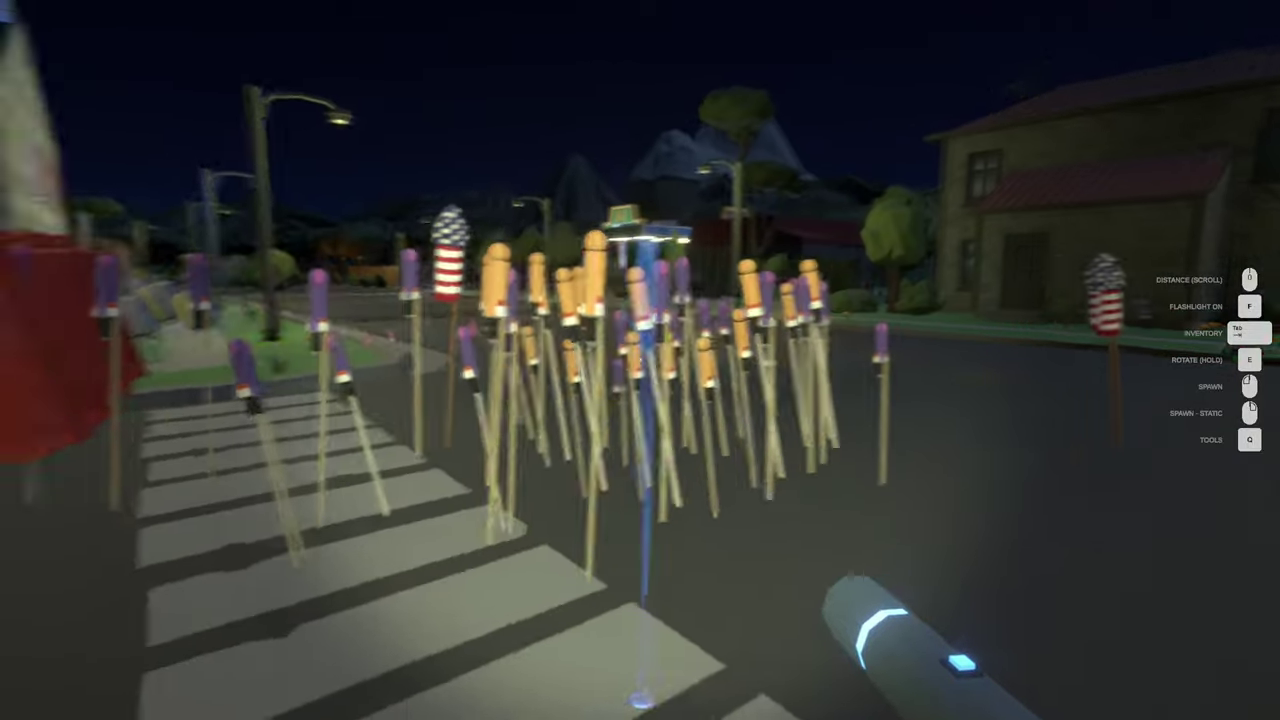
key("w")
key("Tab")
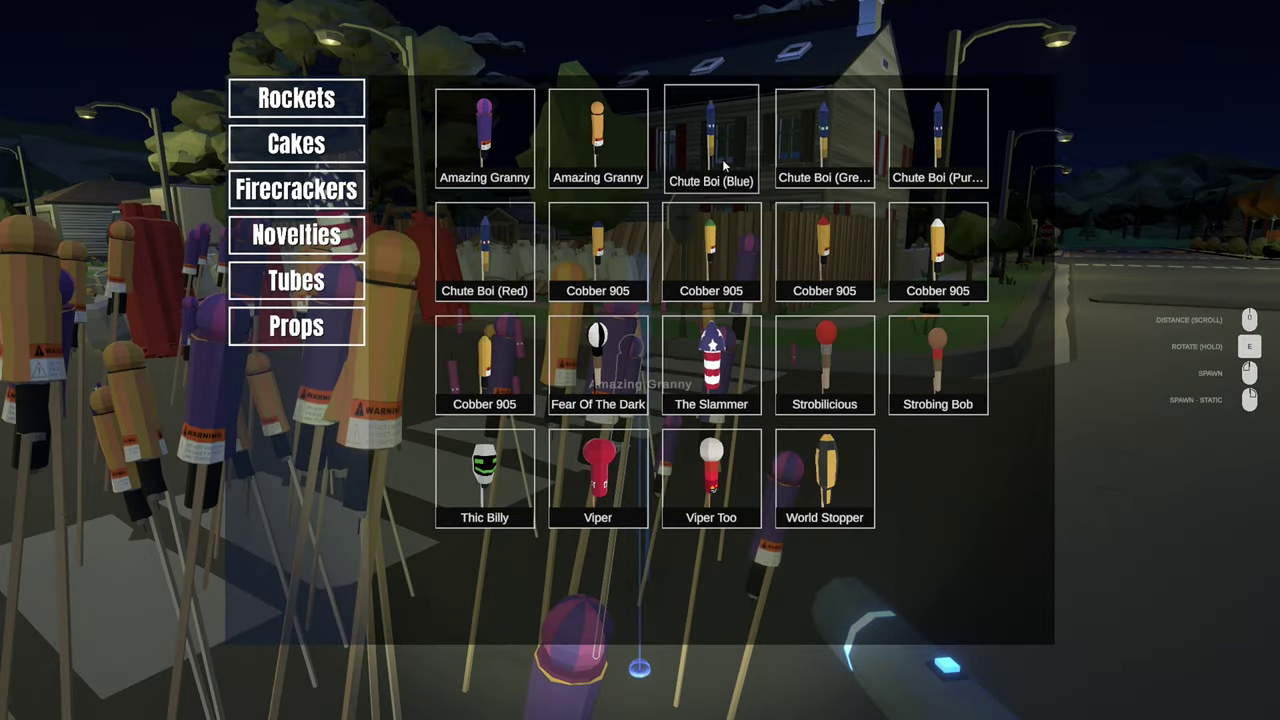
left_click(594, 150)
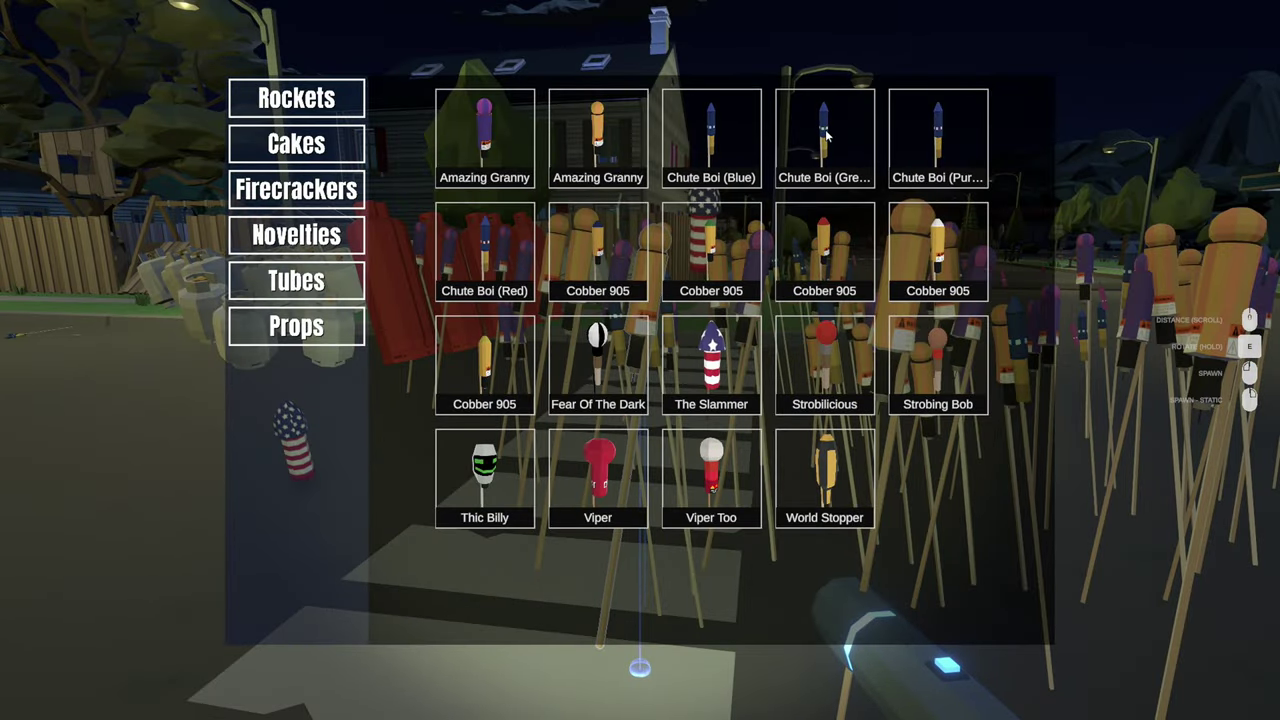
left_click(825, 135)
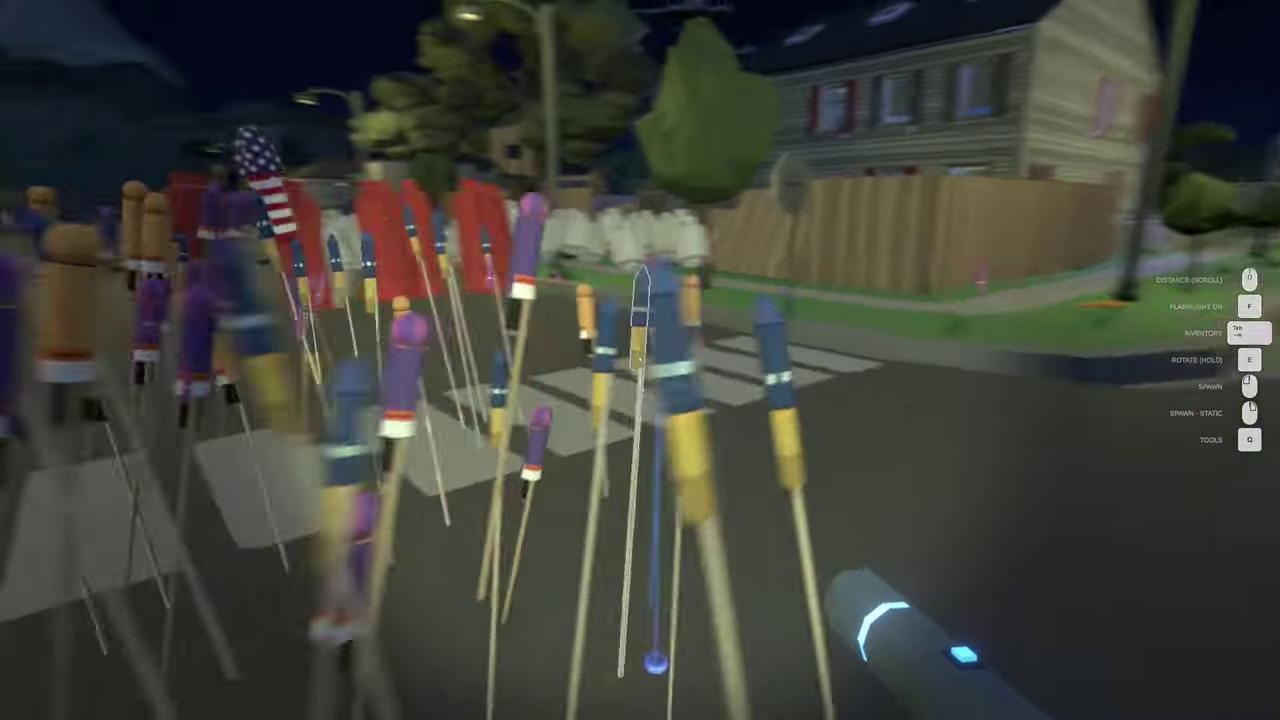
Step: Pick another rocket and walk through the rocket field to the propane tanks
key("Tab")
left_click(957, 172)
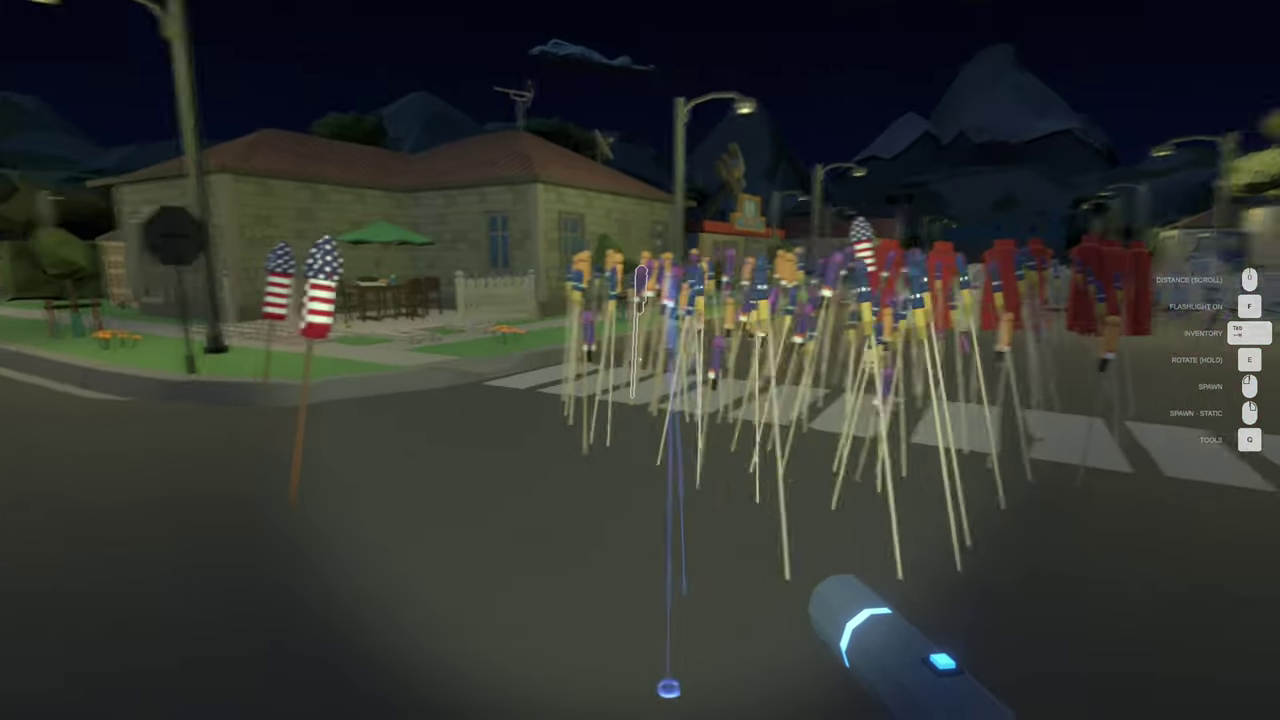
key("Tab")
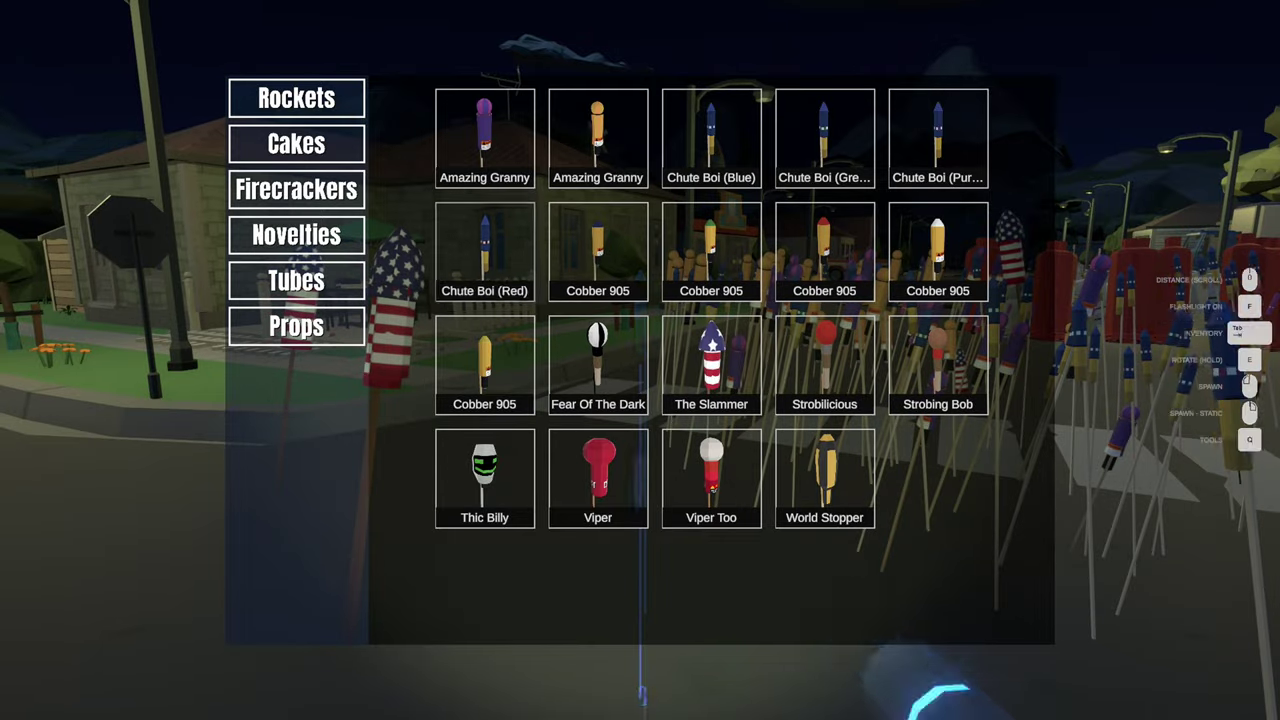
key("Tab")
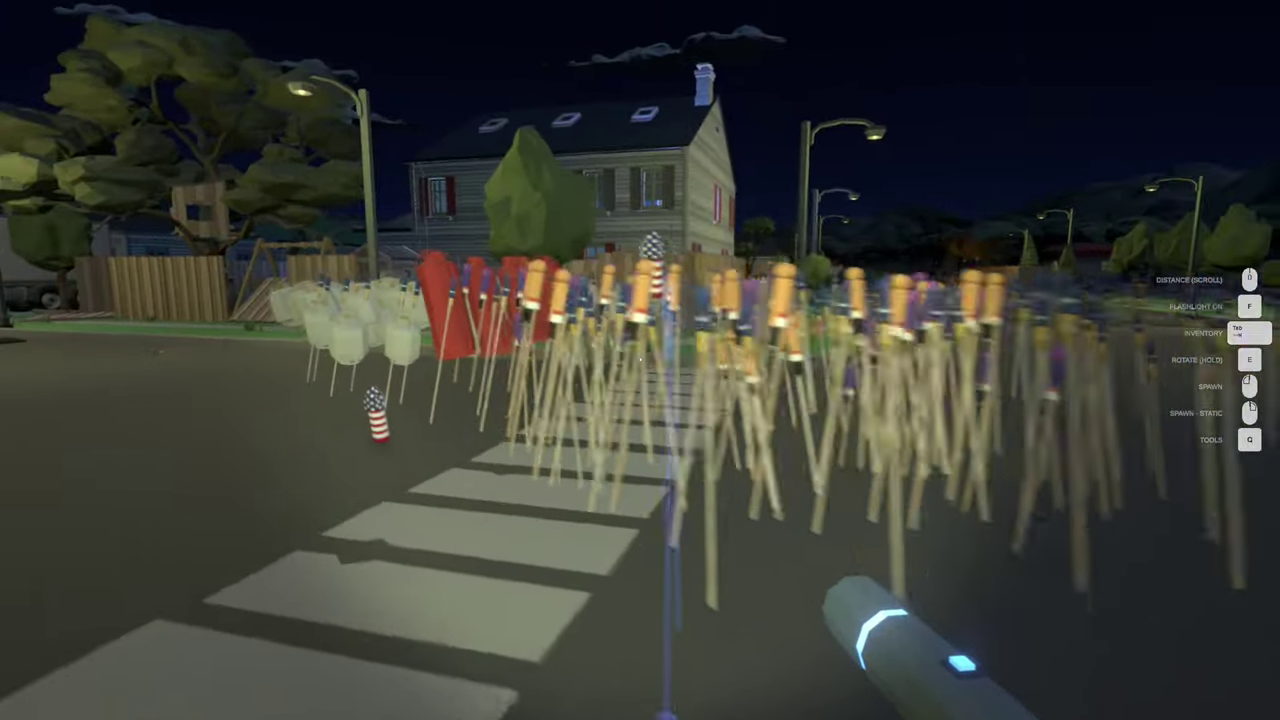
key("w")
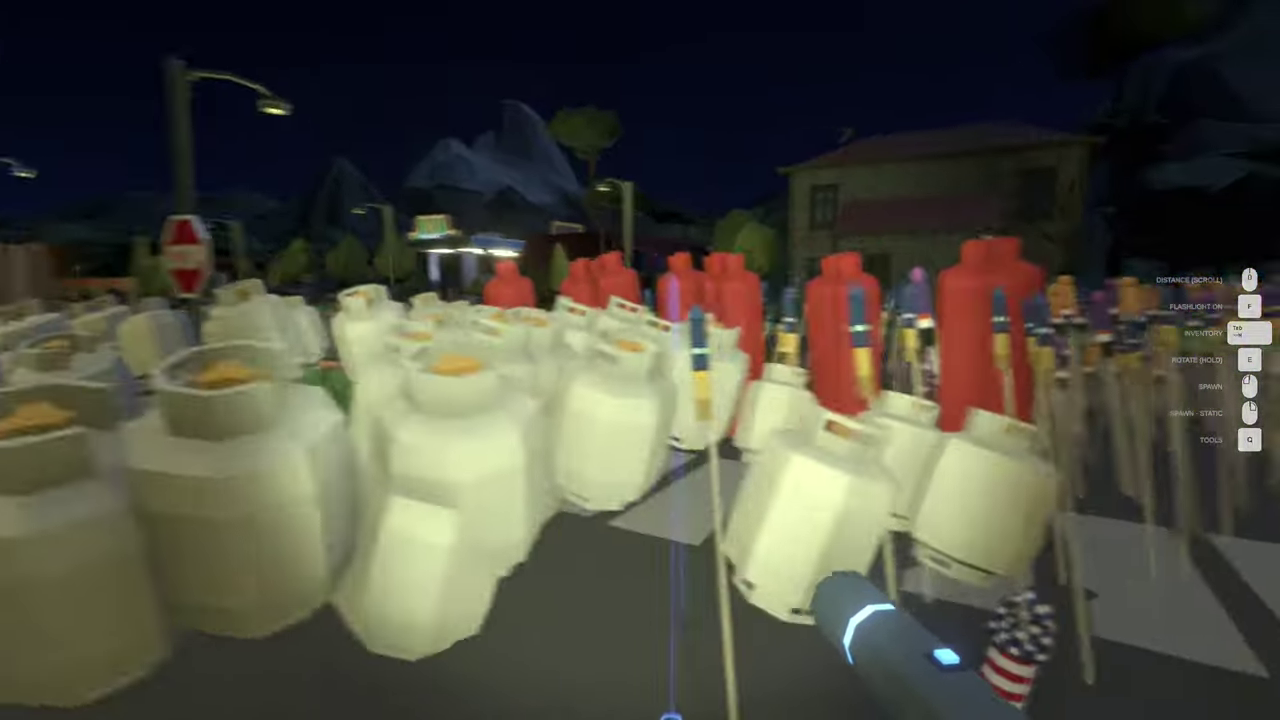
key("s")
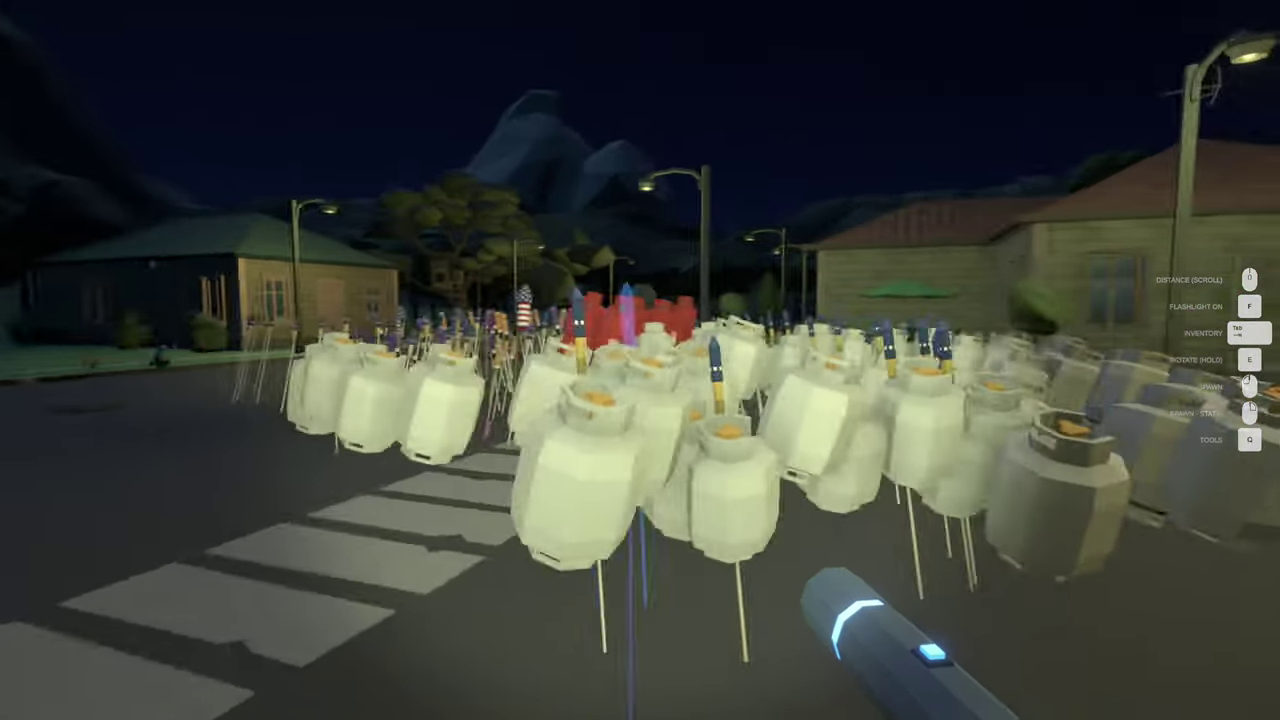
Step: Place a Fear Of The Dark rocket and walk toward the crosswalk
key("Tab")
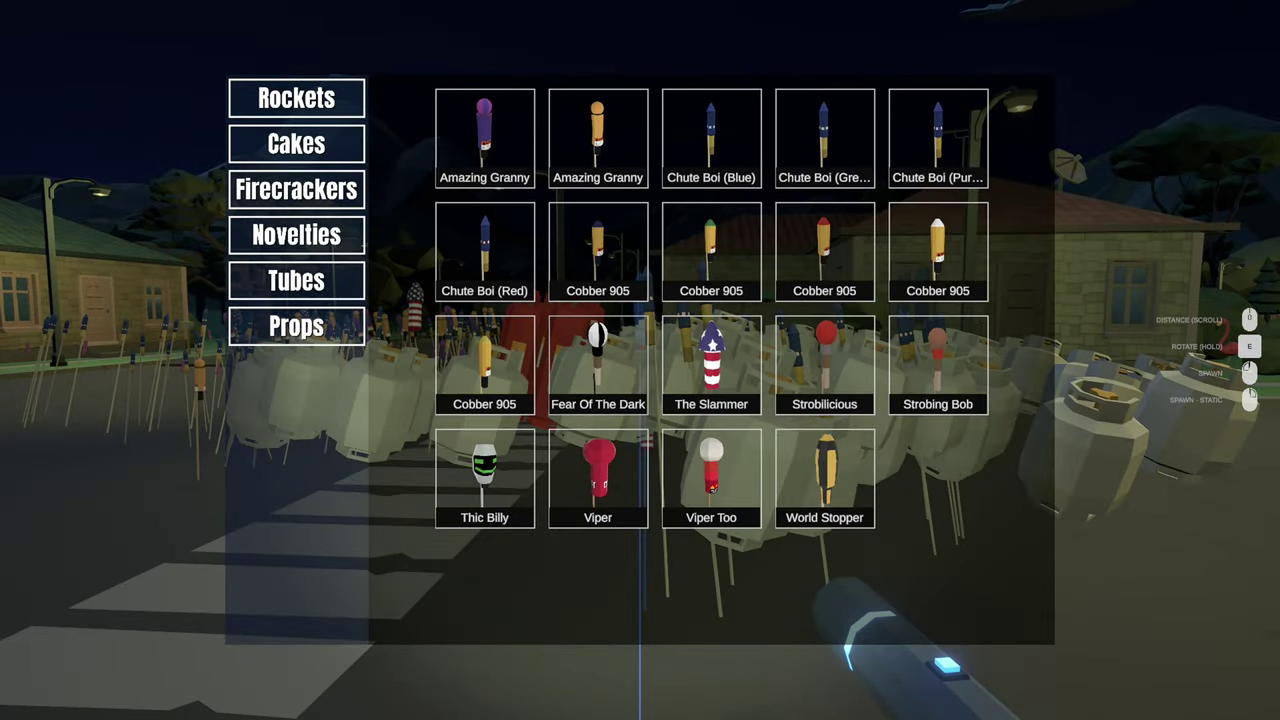
left_click(601, 368)
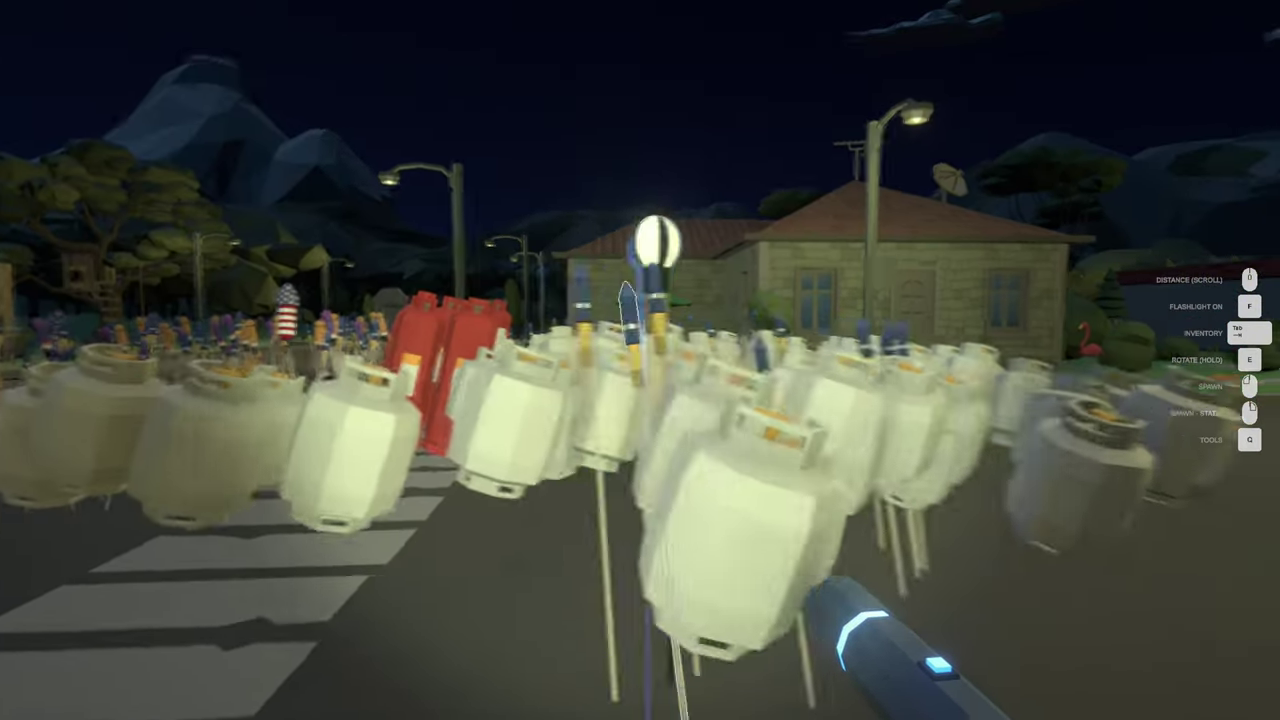
key("s")
key("w")
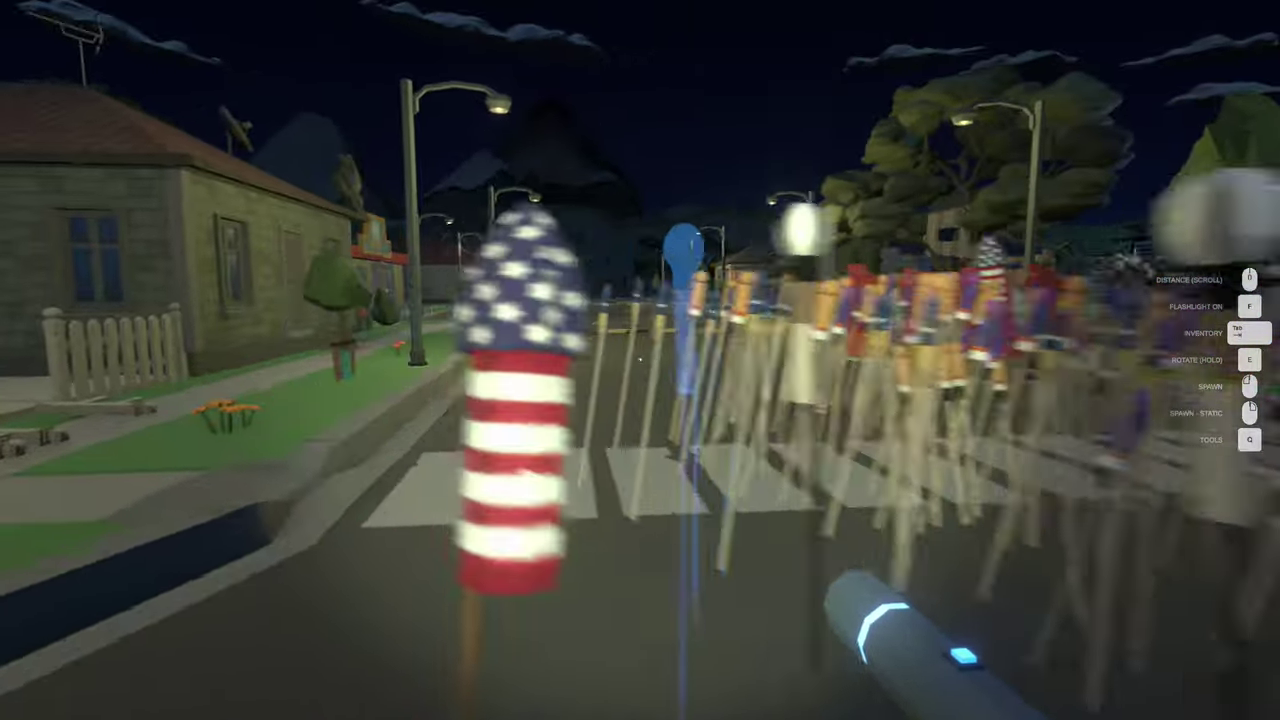
key("w")
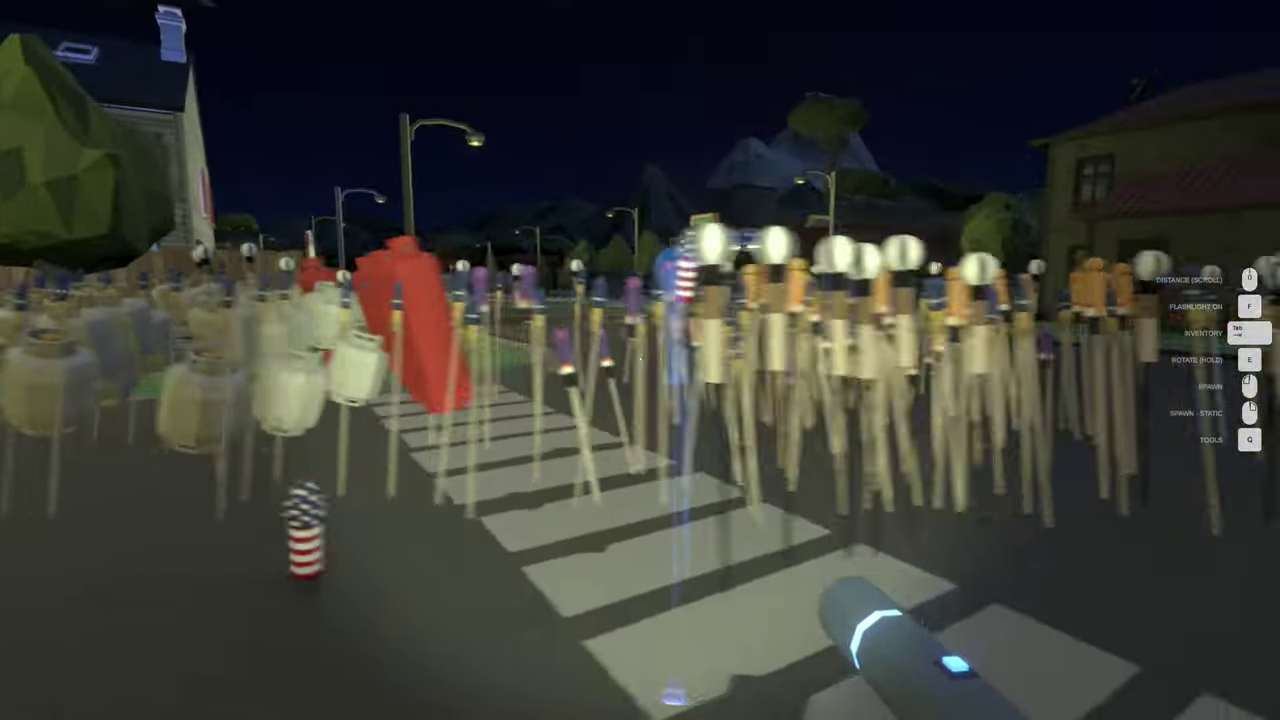
key("Tab")
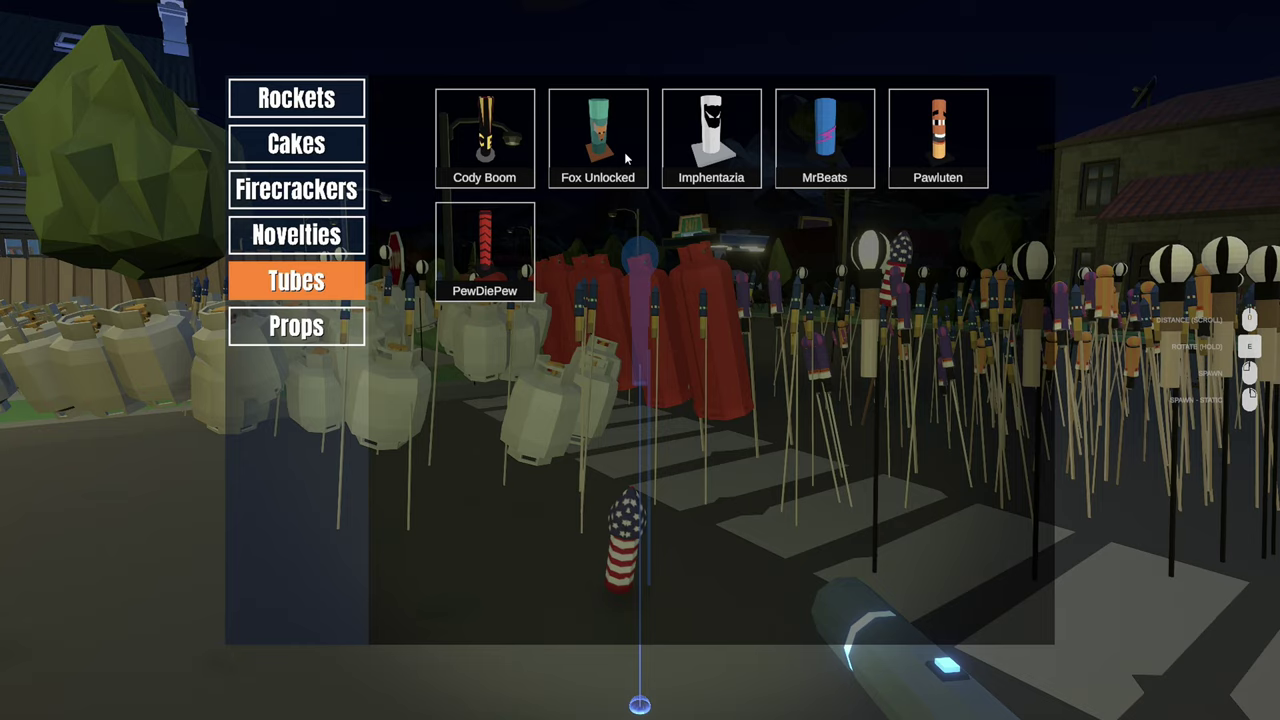
Step: Place a curved row of four Imphentazia tubes along the road
left_click(729, 153)
left_click(640, 360)
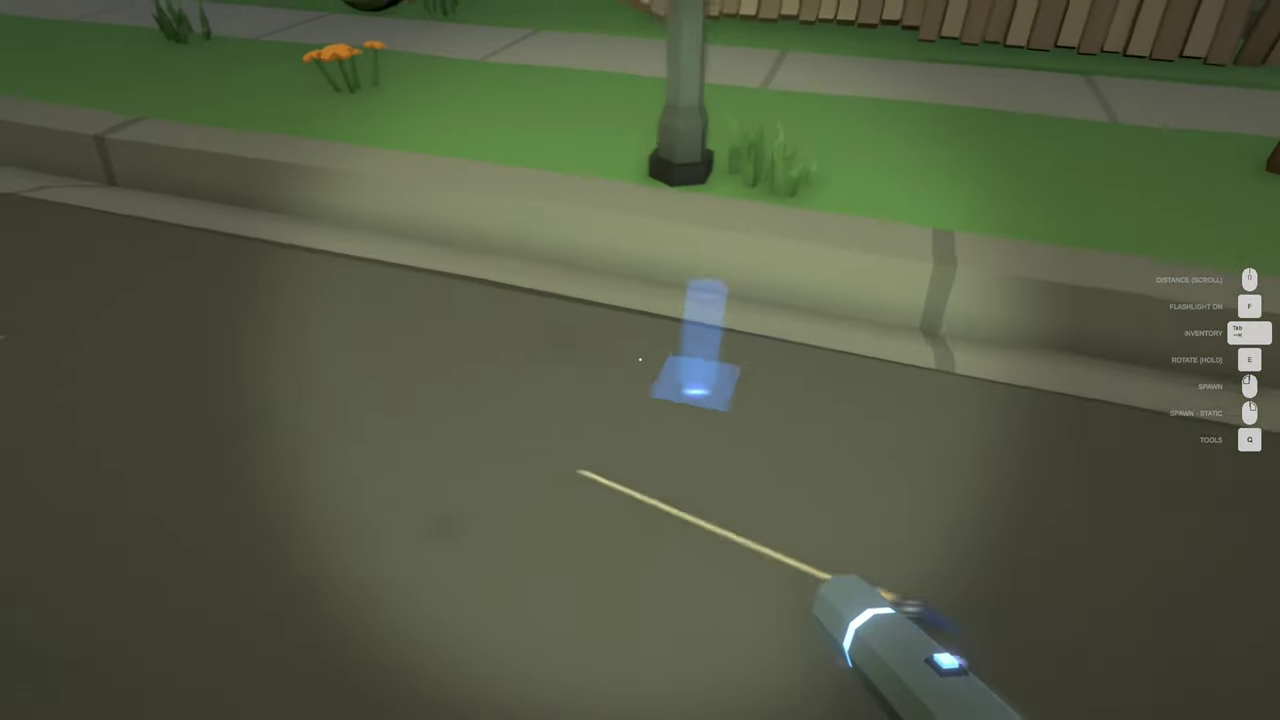
left_click(640, 360)
left_click(640, 360)
left_click(640, 360)
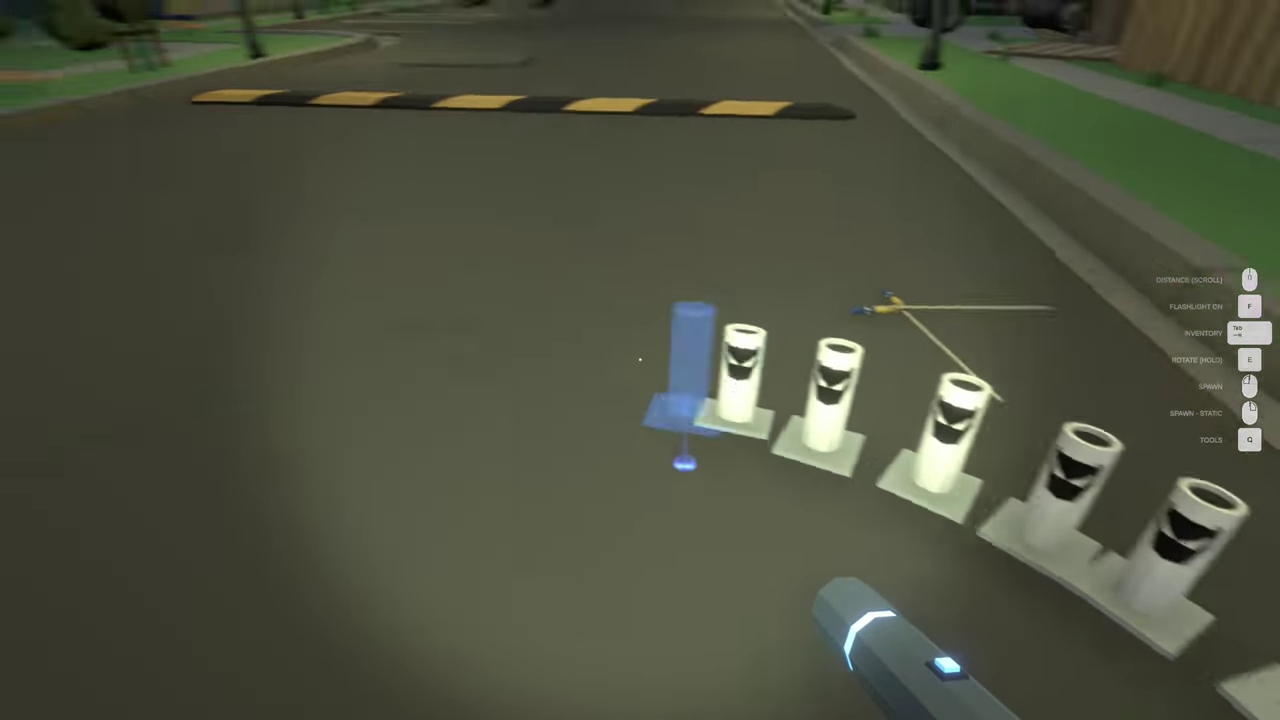
left_click(640, 360)
Step: Add three Fox Unlocked tubes beside the Imphentazia row
key("Tab")
key("Tab")
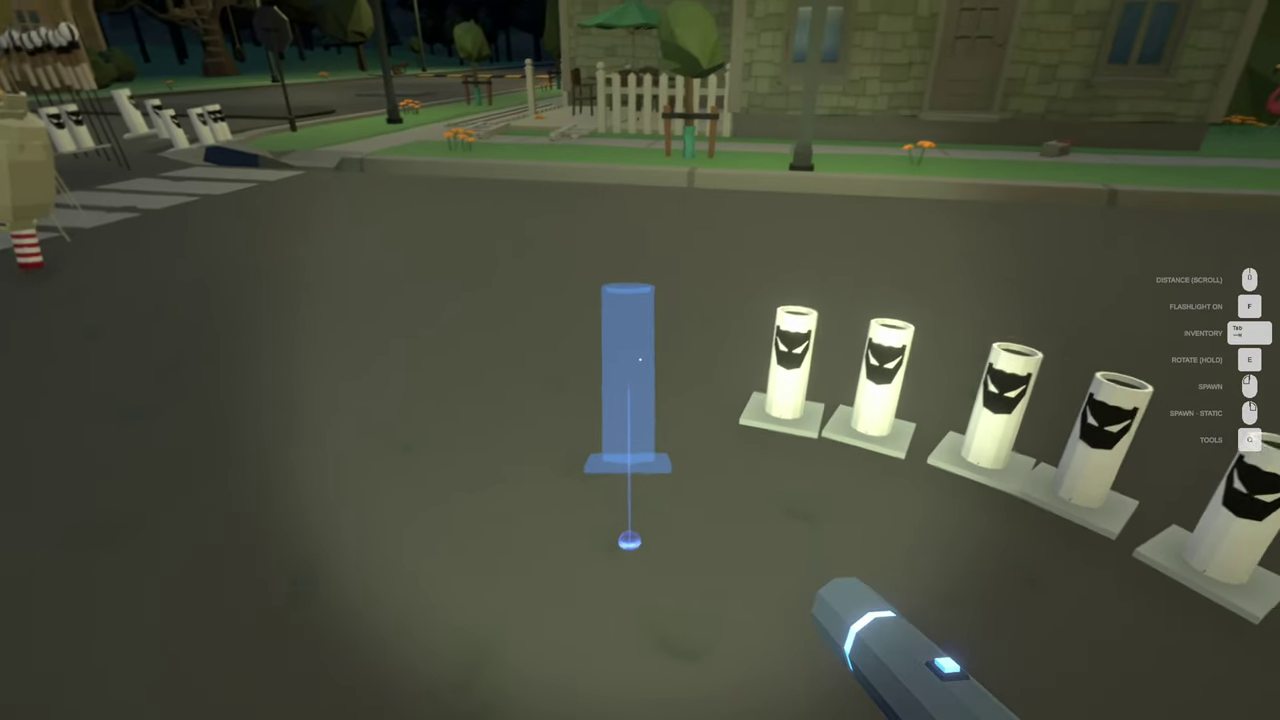
key("w")
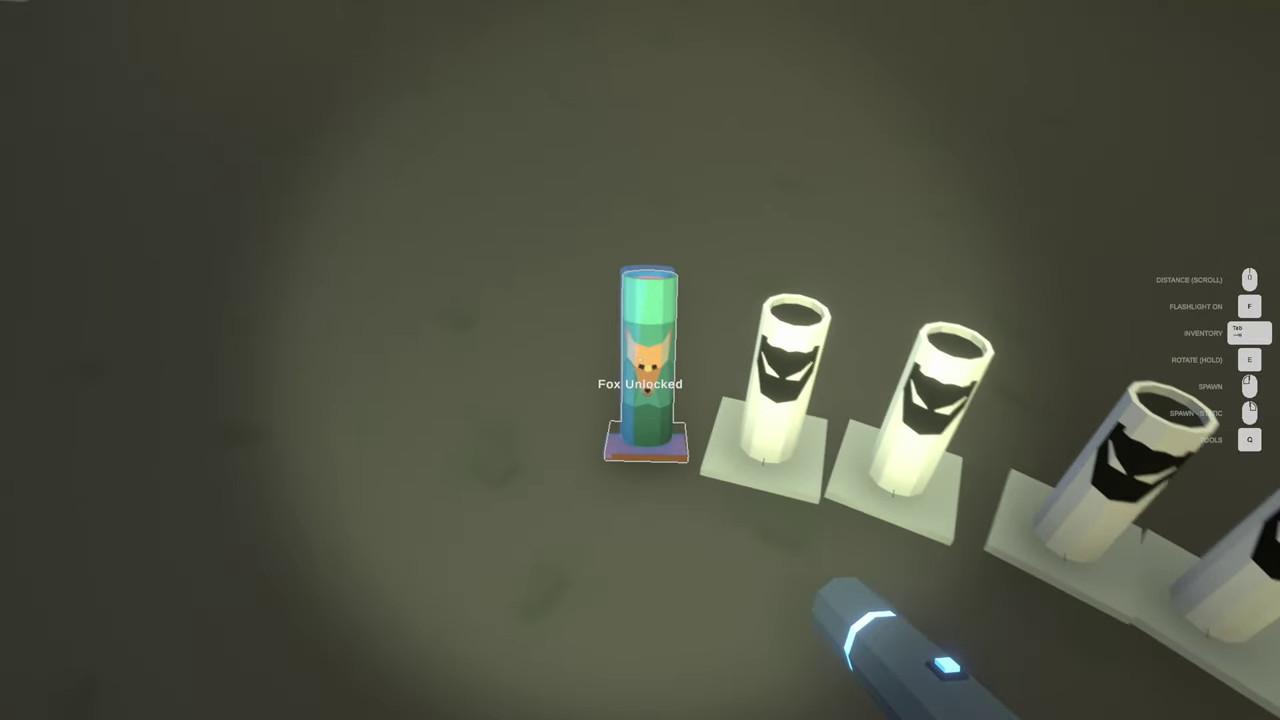
left_click(640, 360)
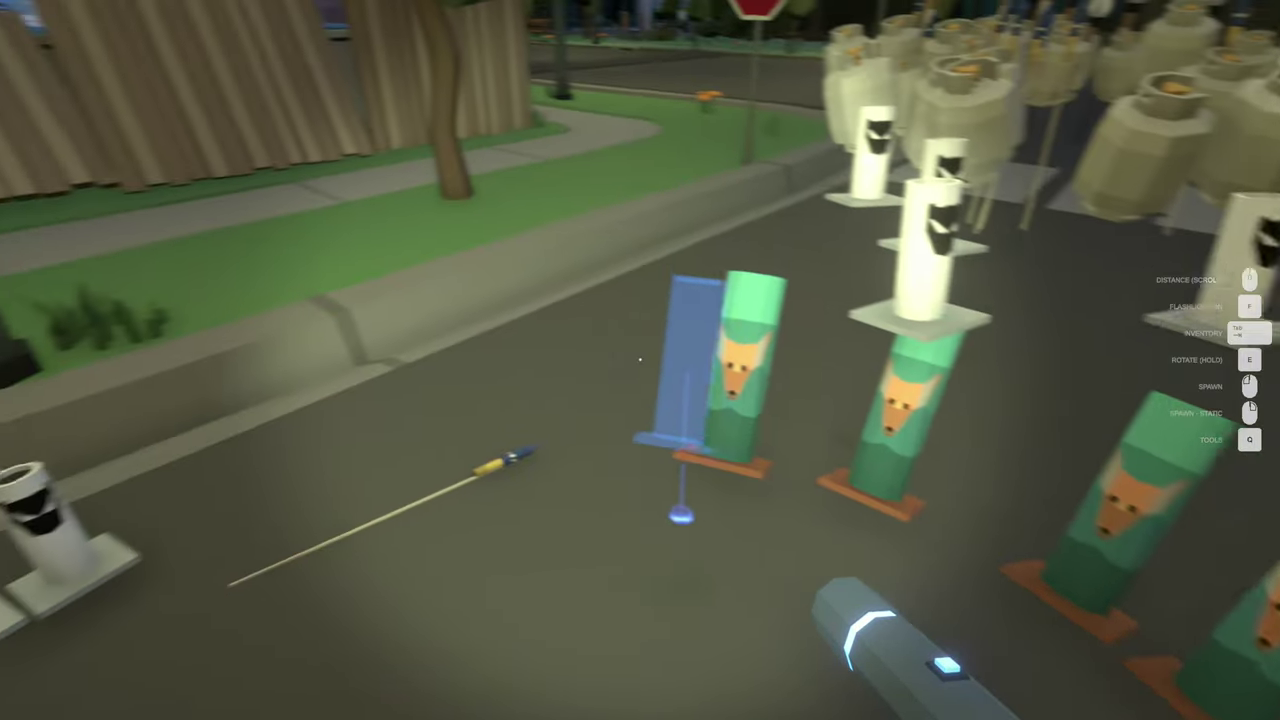
left_click(640, 360)
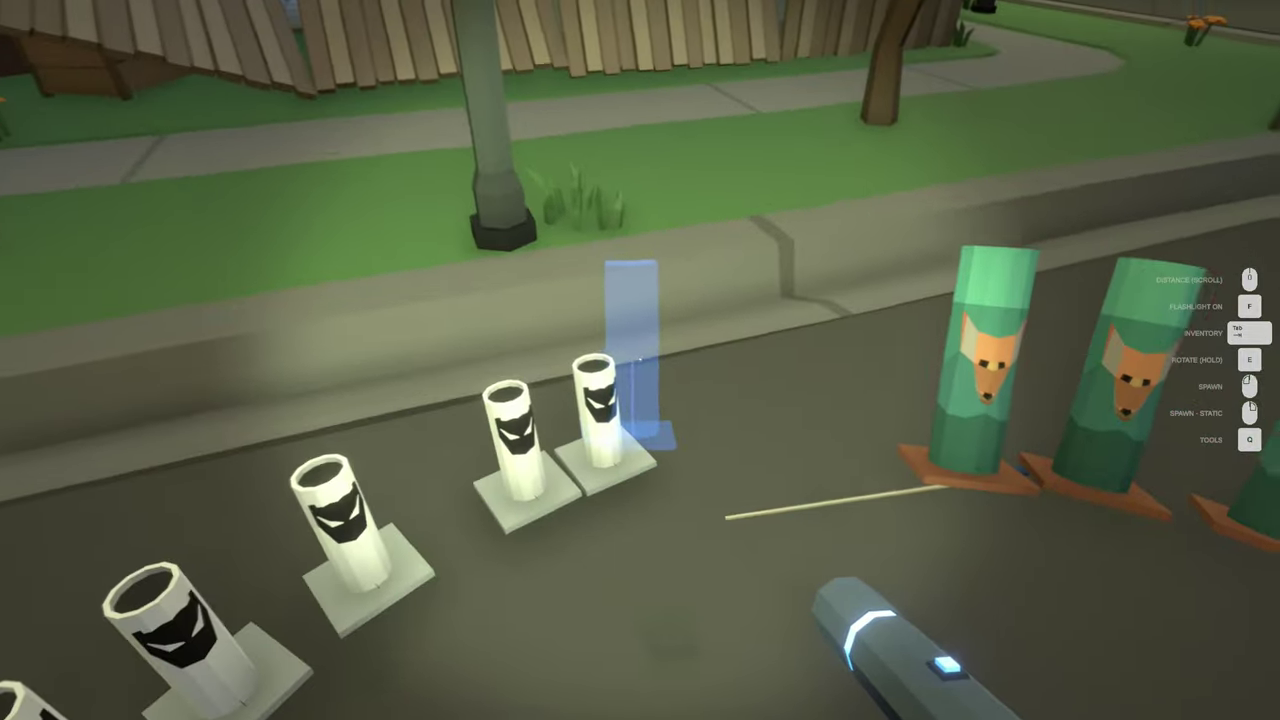
left_click(640, 360)
left_click(640, 360)
left_click(640, 360)
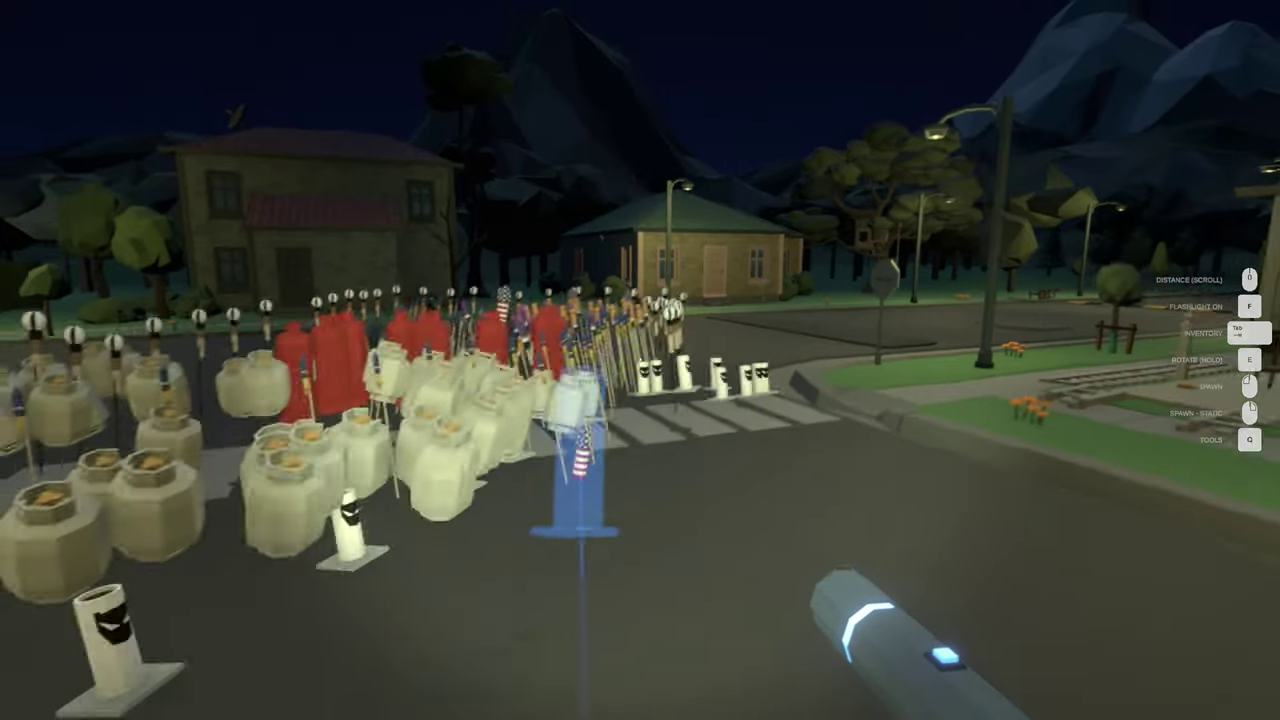
key("Tab")
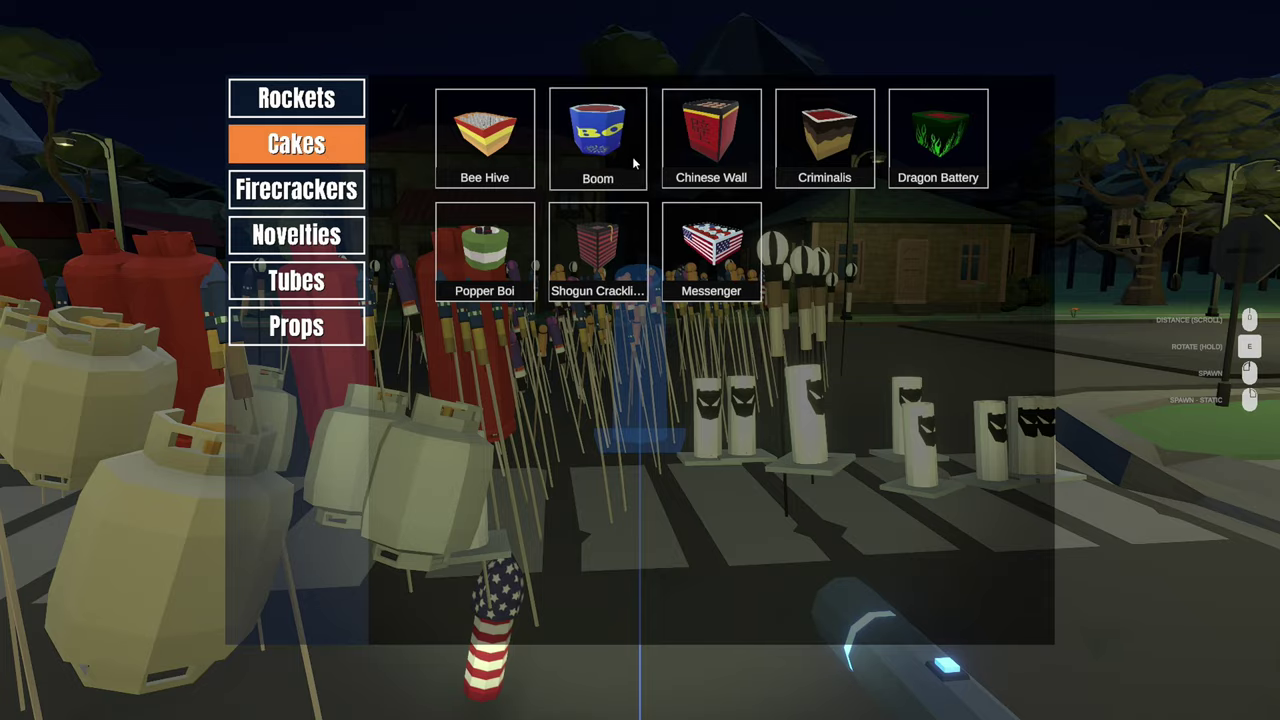
Step: Place Boom cakes and a long row of Messenger flag cakes into the intersection
left_click(598, 140)
left_click(640, 360)
left_click(640, 360)
key("Tab")
left_click(706, 255)
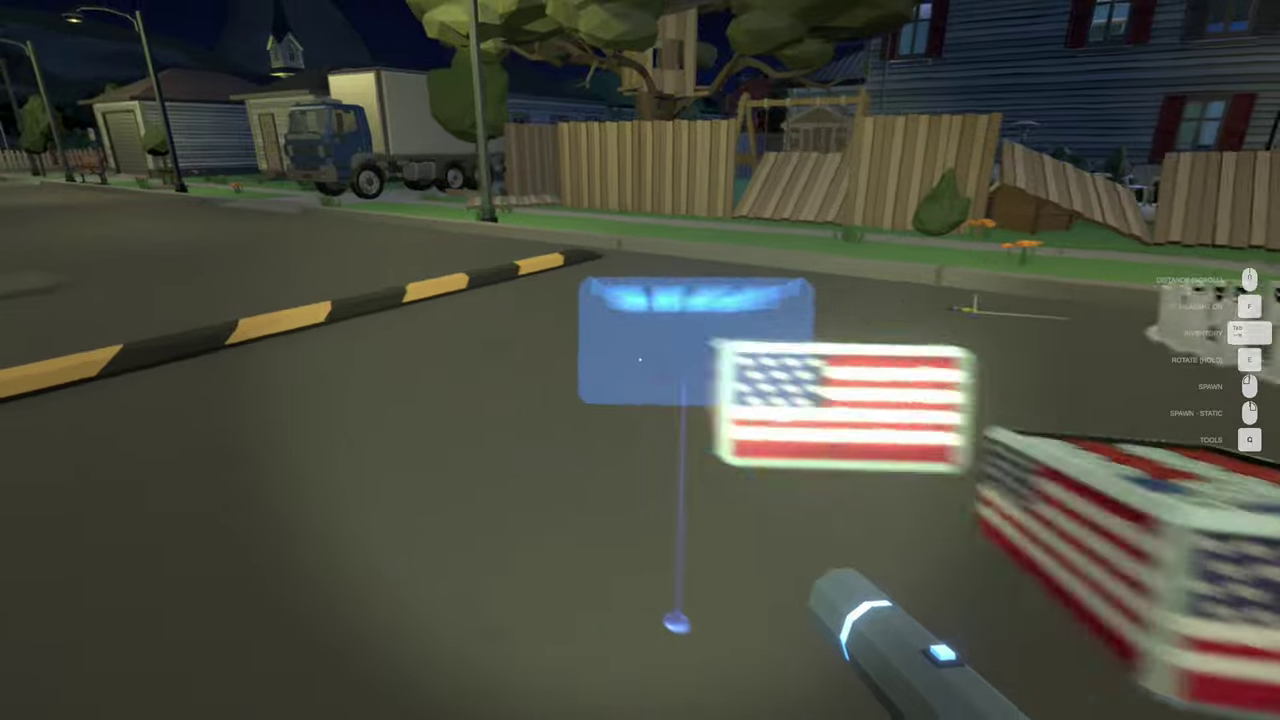
left_click(640, 360)
left_click(640, 360)
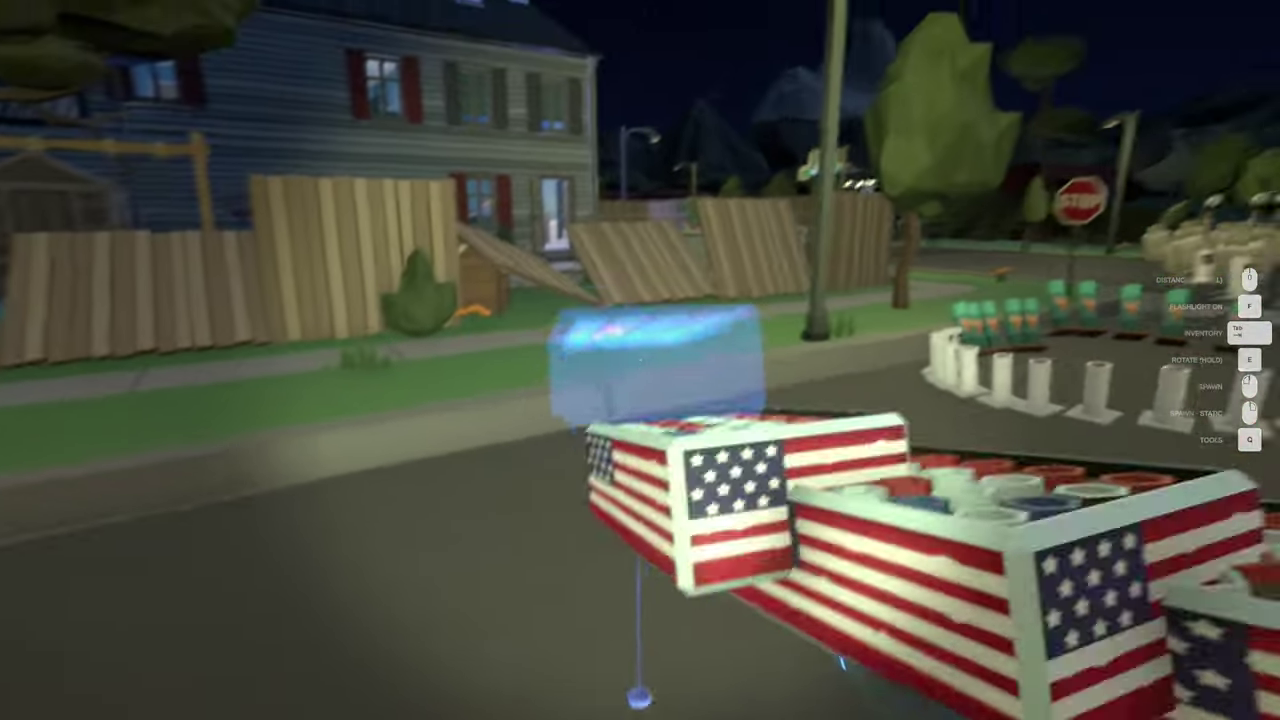
left_click(640, 360)
left_click(640, 360)
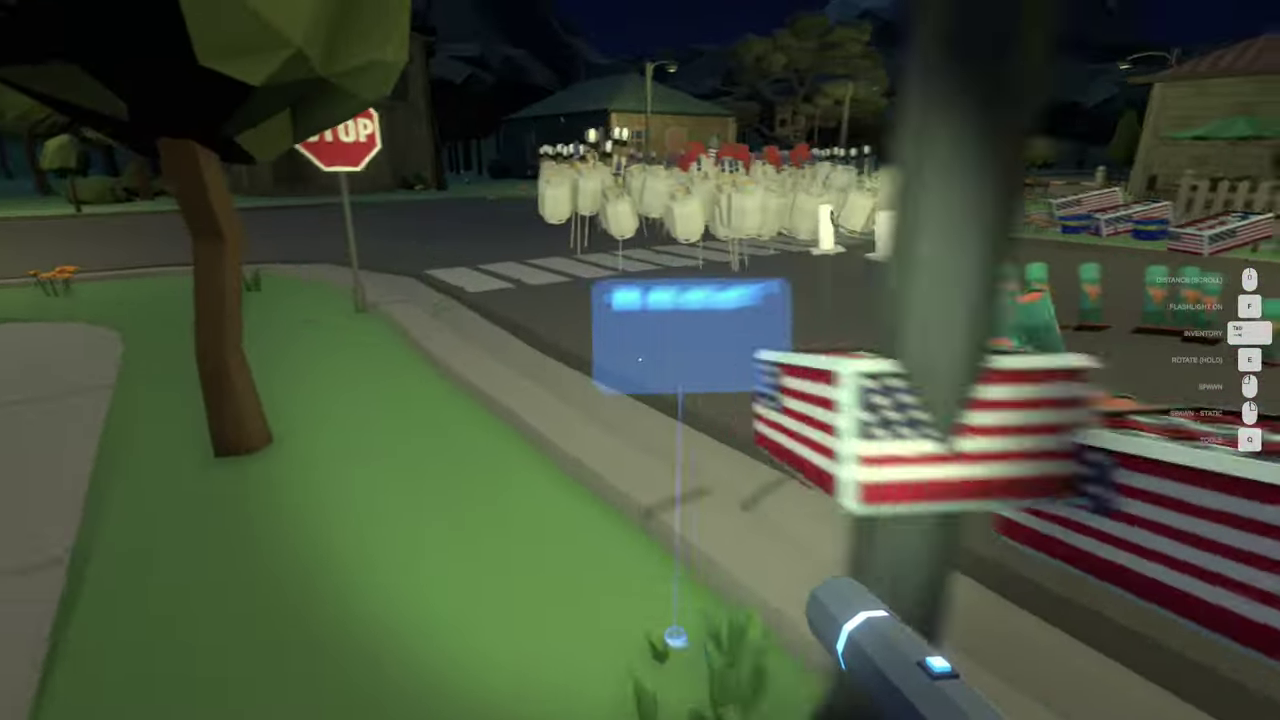
left_click(640, 360)
left_click(640, 360)
Step: Plant Slammer rockets, pick Strobilicious, and walk toward the wooden fence
key("Tab")
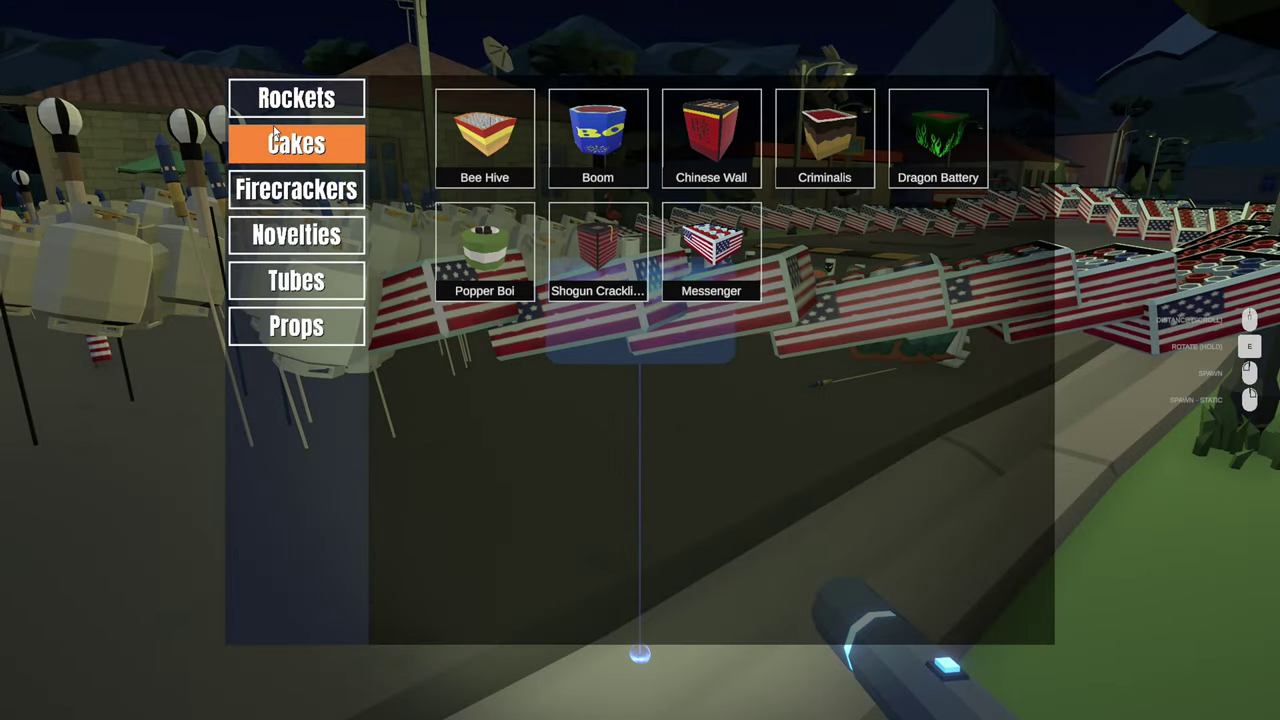
left_click(706, 398)
left_click(640, 360)
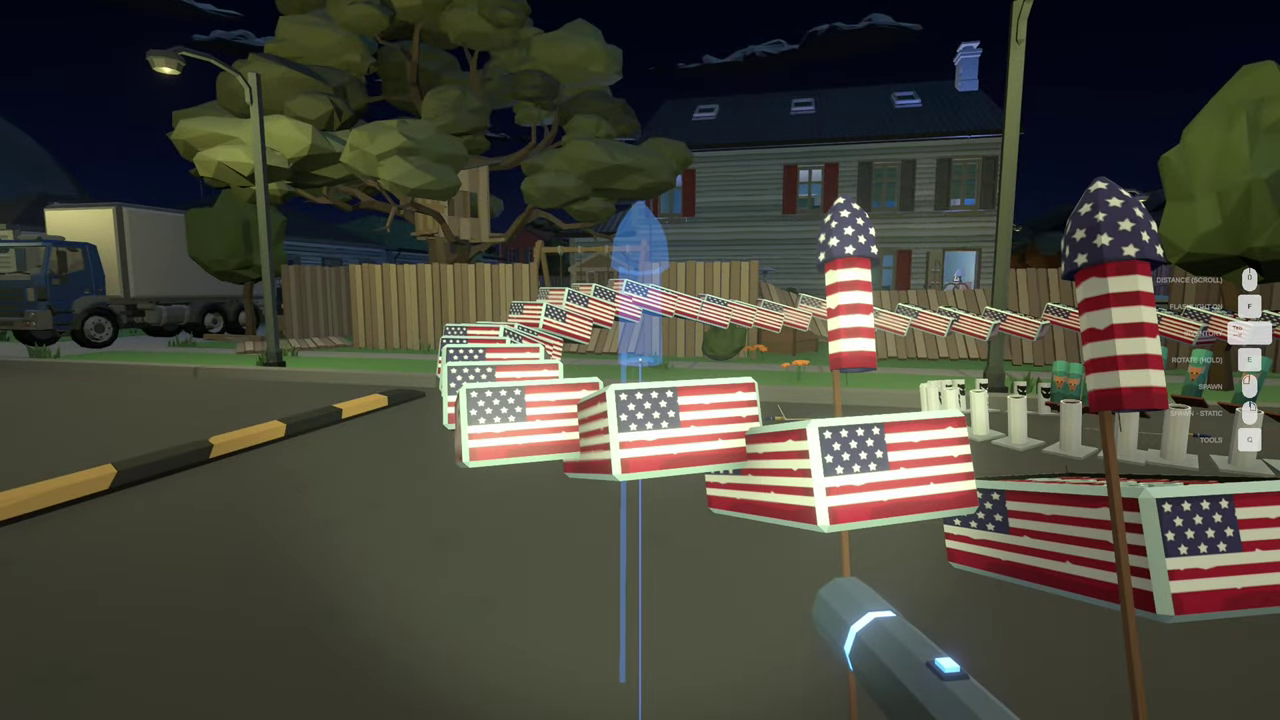
key("Tab")
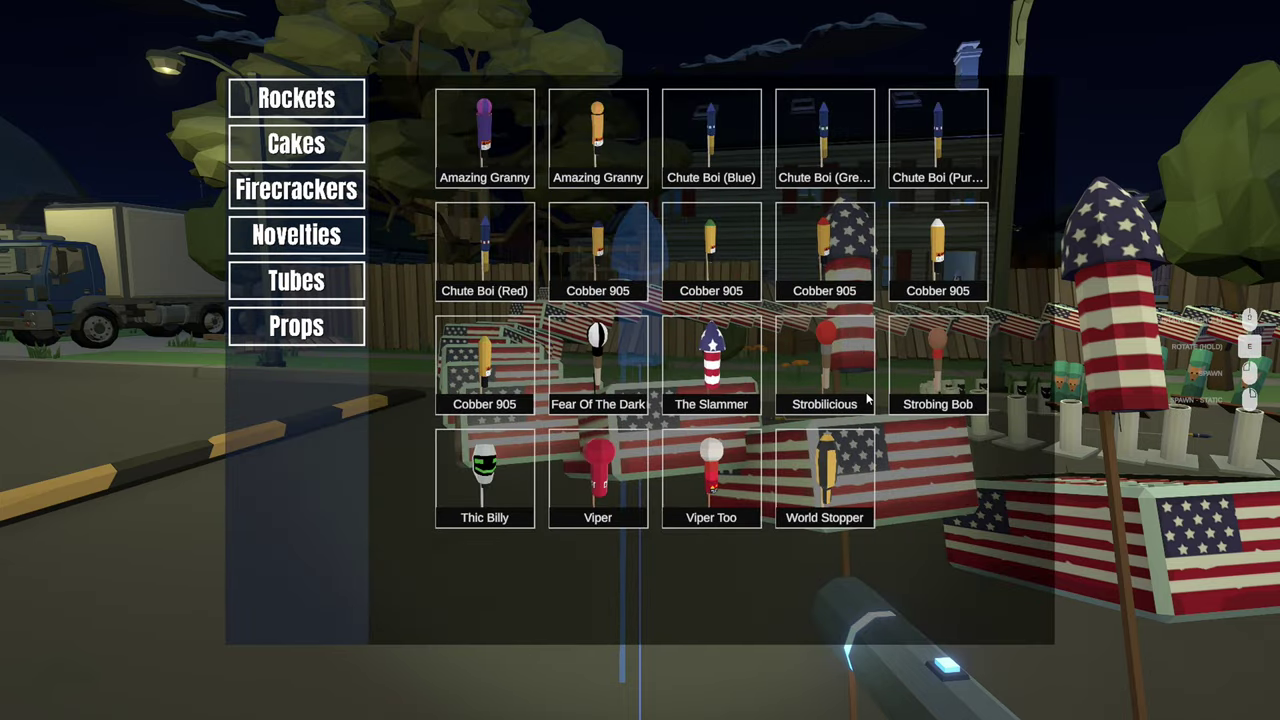
left_click(867, 399)
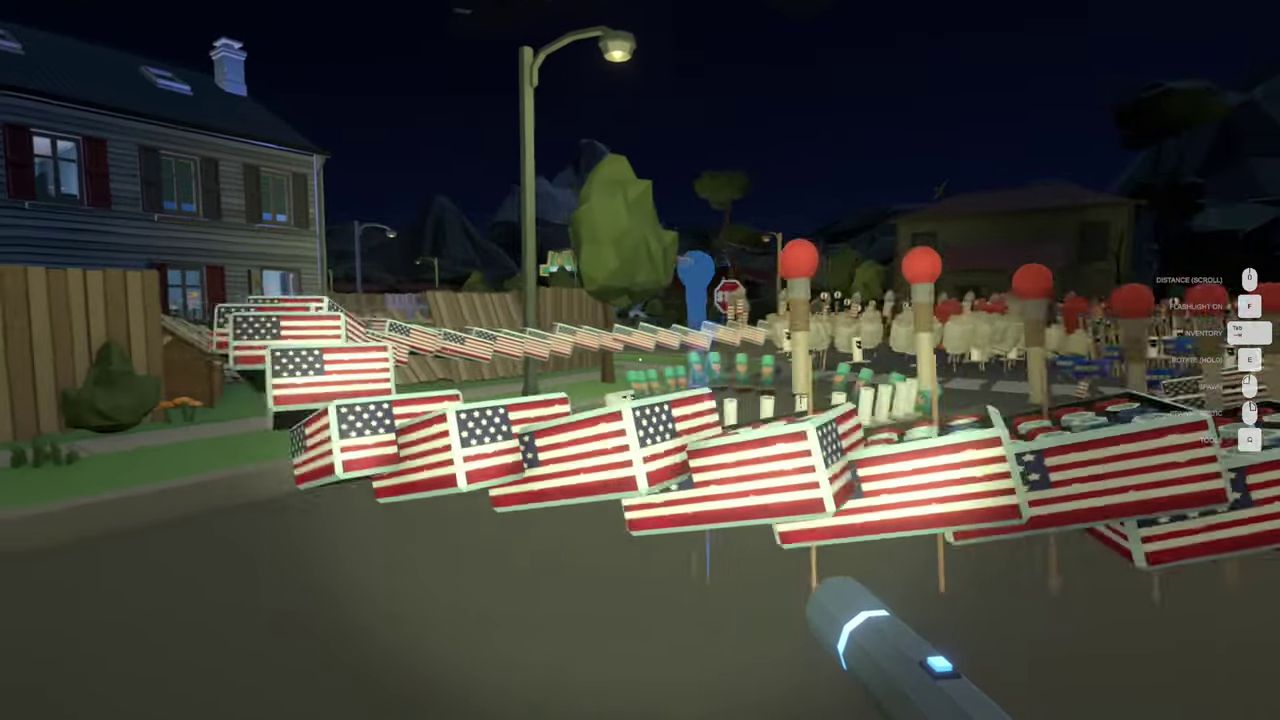
key("w")
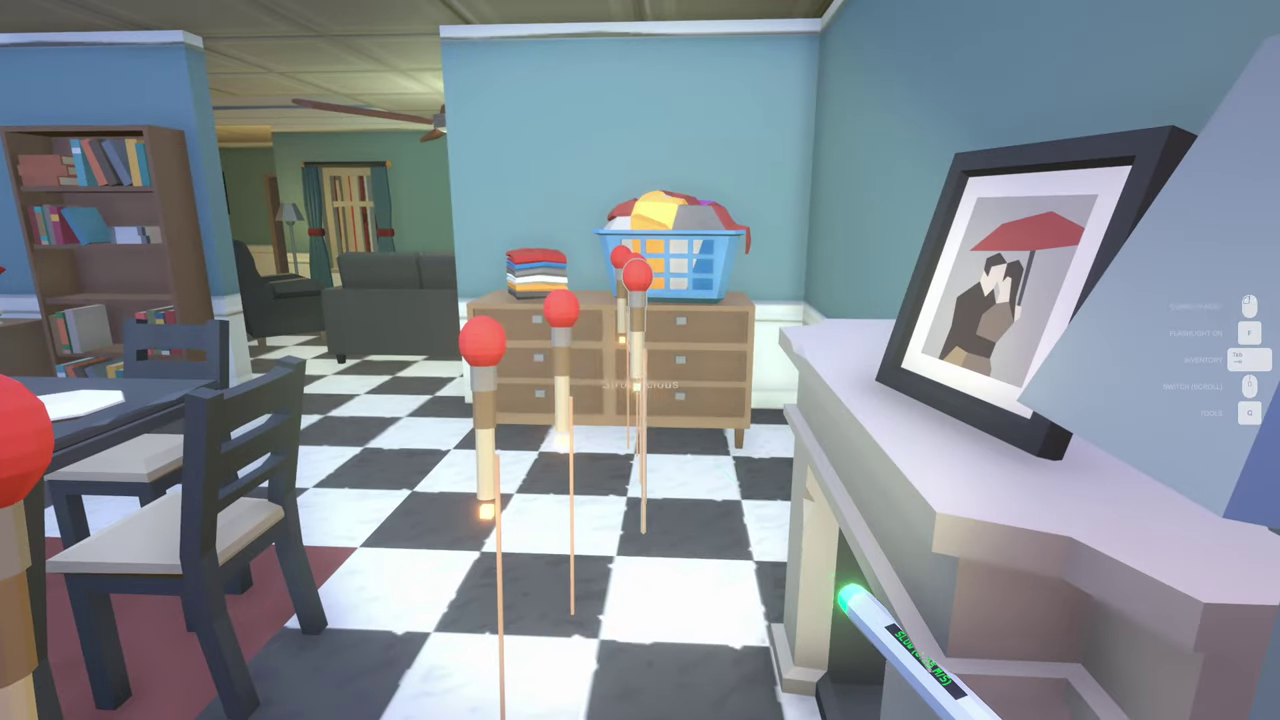
Step: Fuse-link the living-room matchstick fireworks and set the blue can beside them
left_click(640, 360)
key("s")
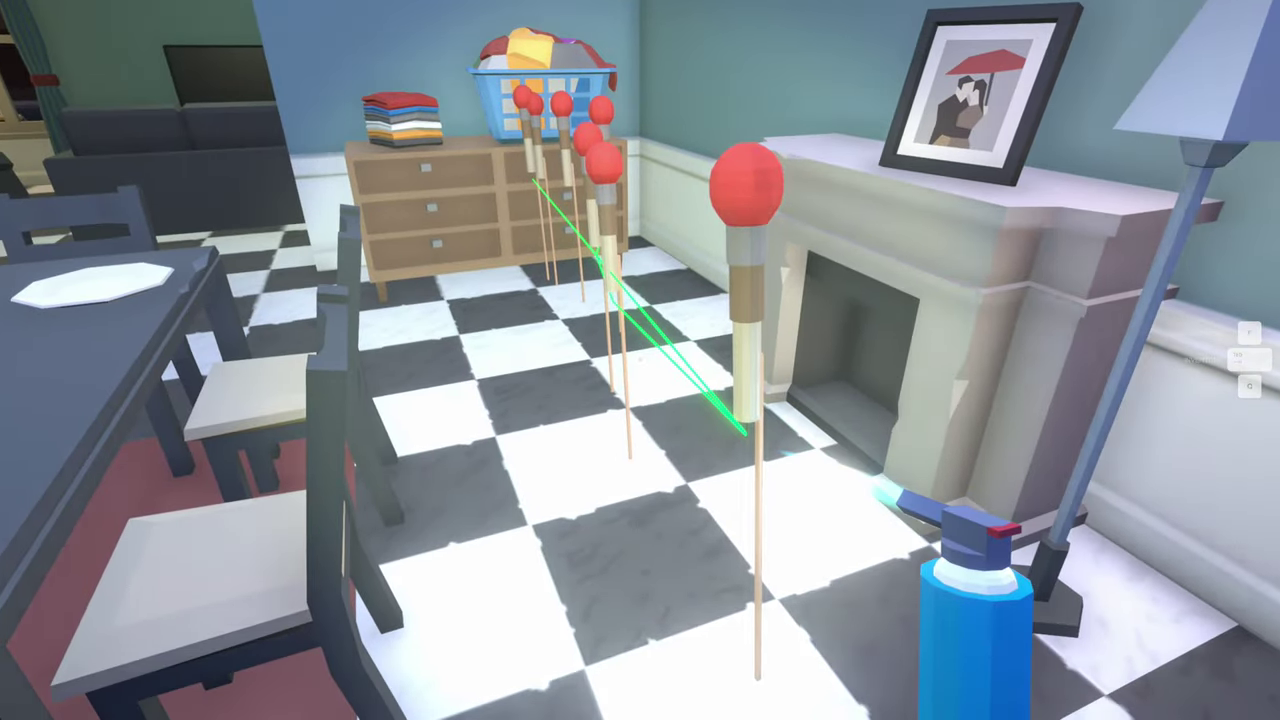
key("s")
key("w")
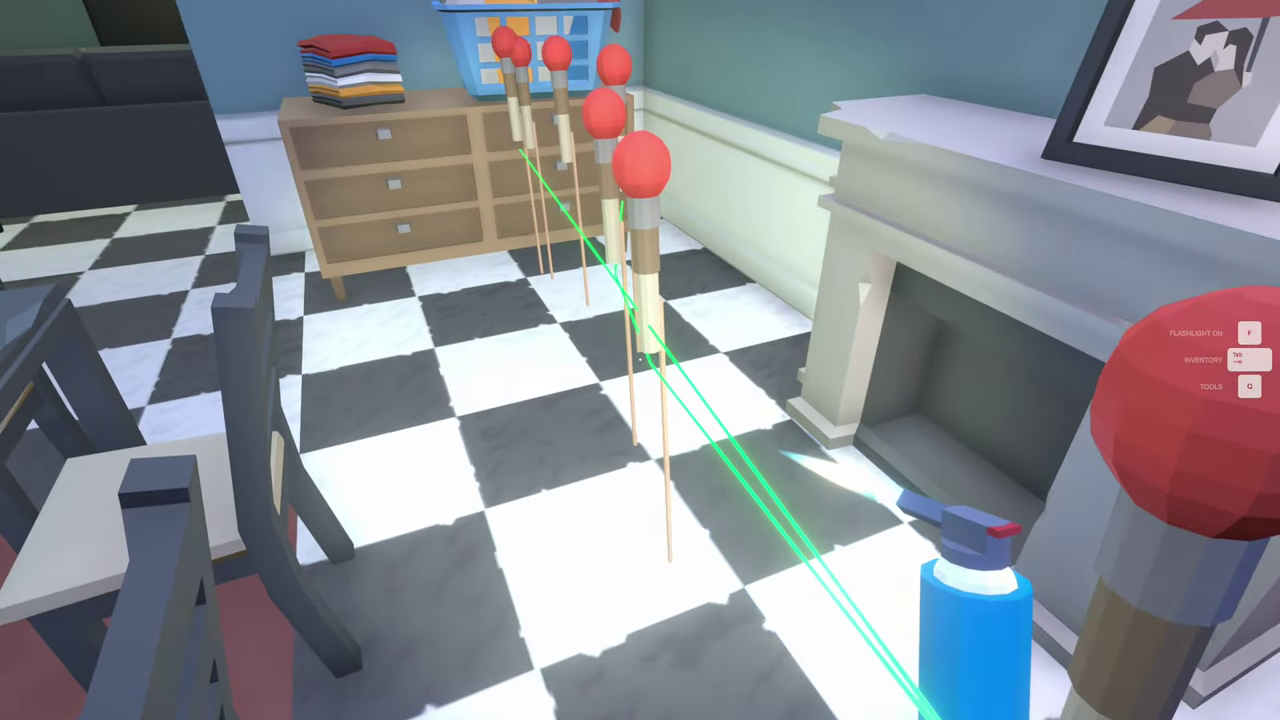
left_click(640, 384)
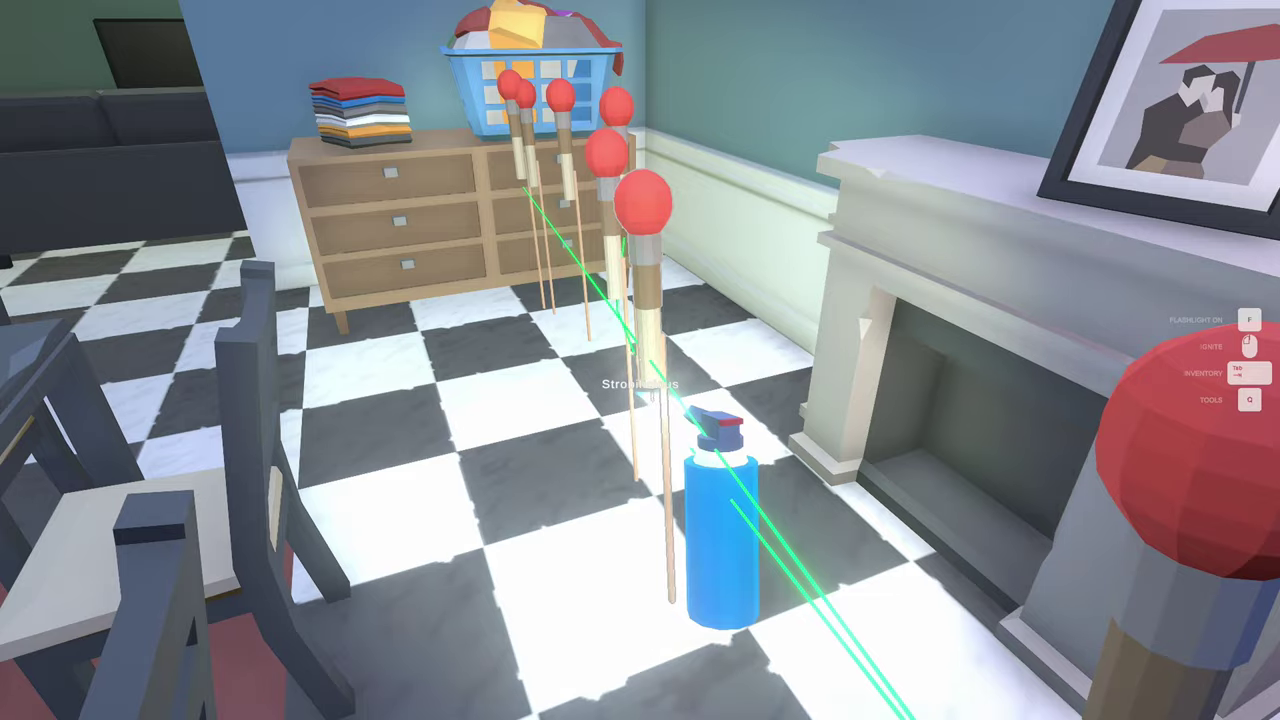
key("s")
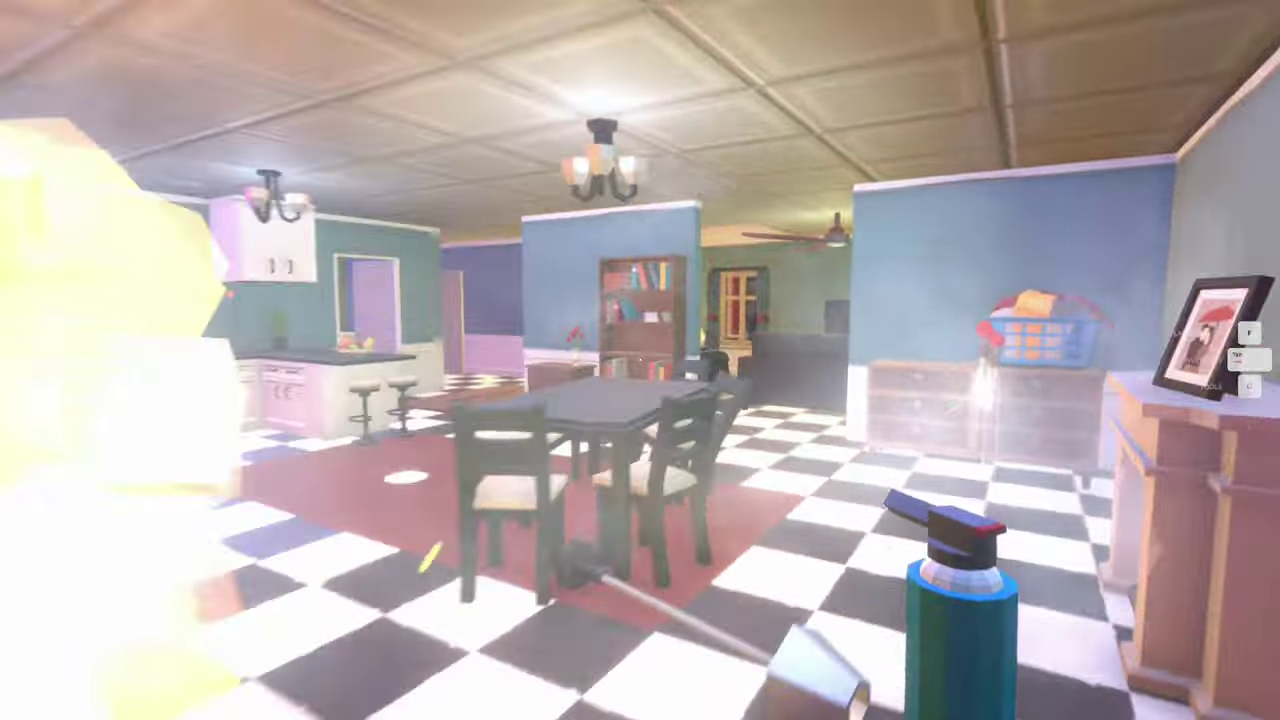
Step: Ignite the fireworks with the blowtorch and flee out the front door behind the fence
key("w")
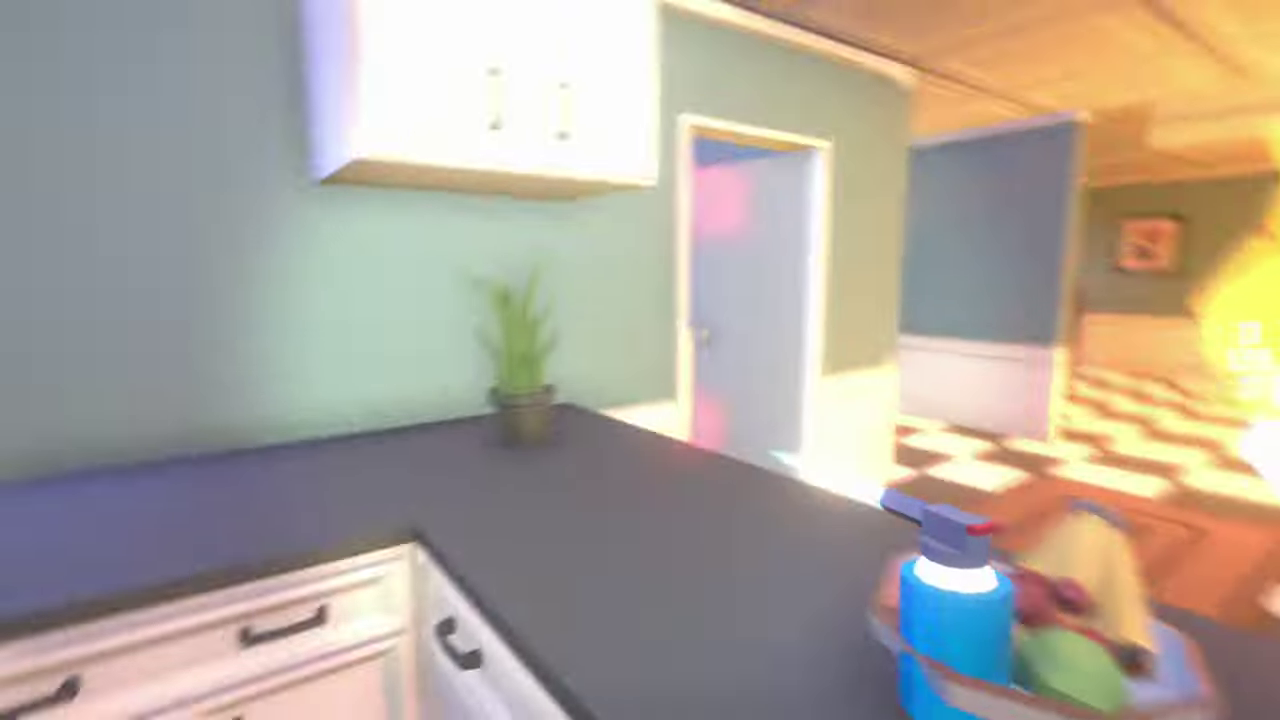
left_click(640, 360)
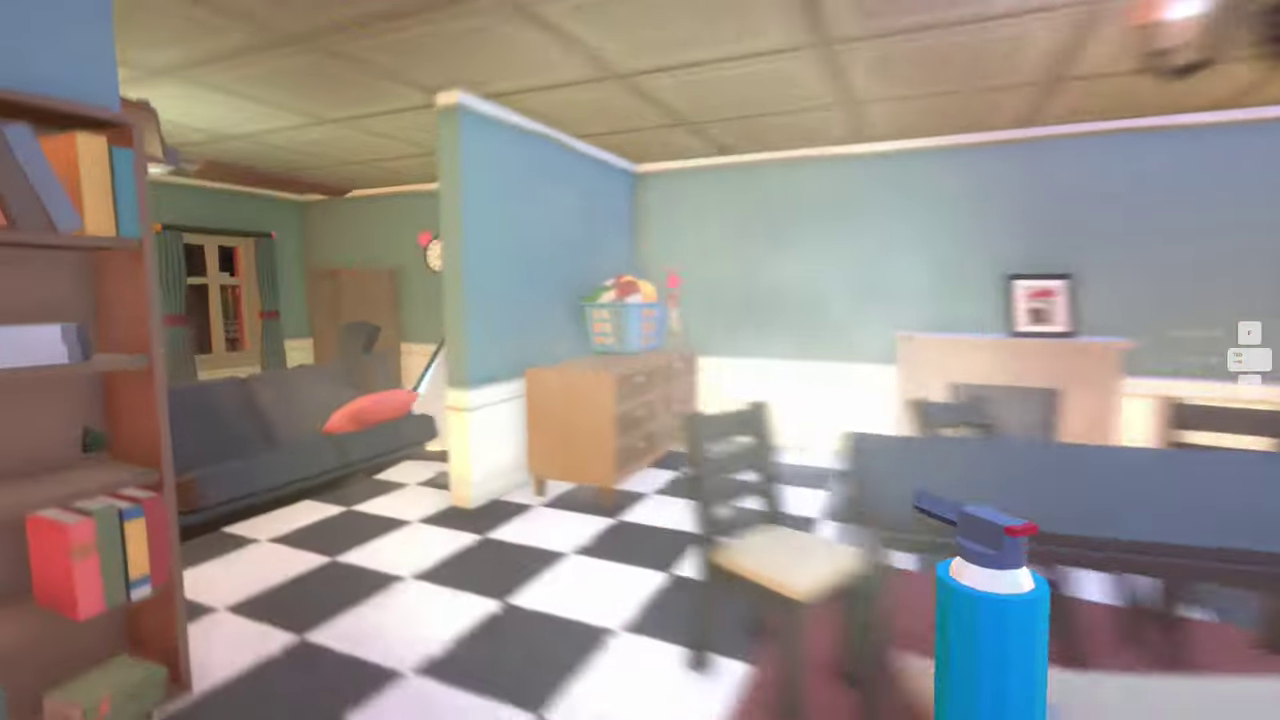
left_click(640, 360)
key("w")
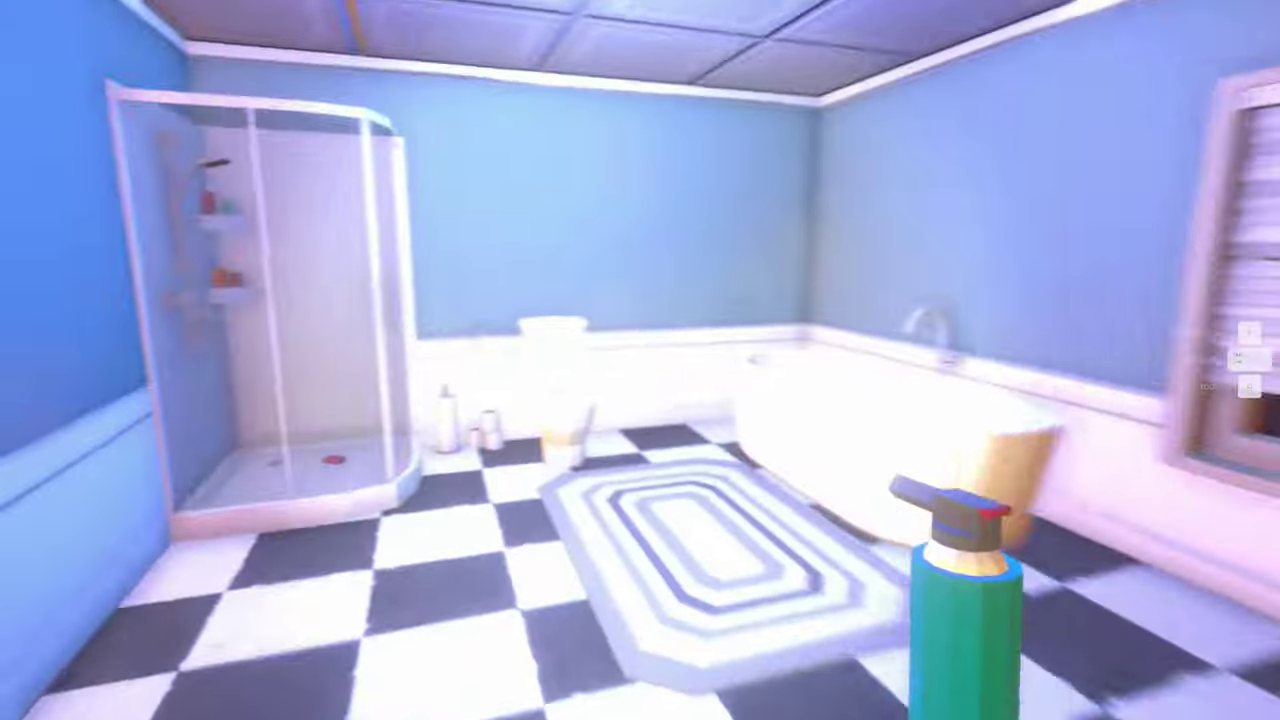
key("w")
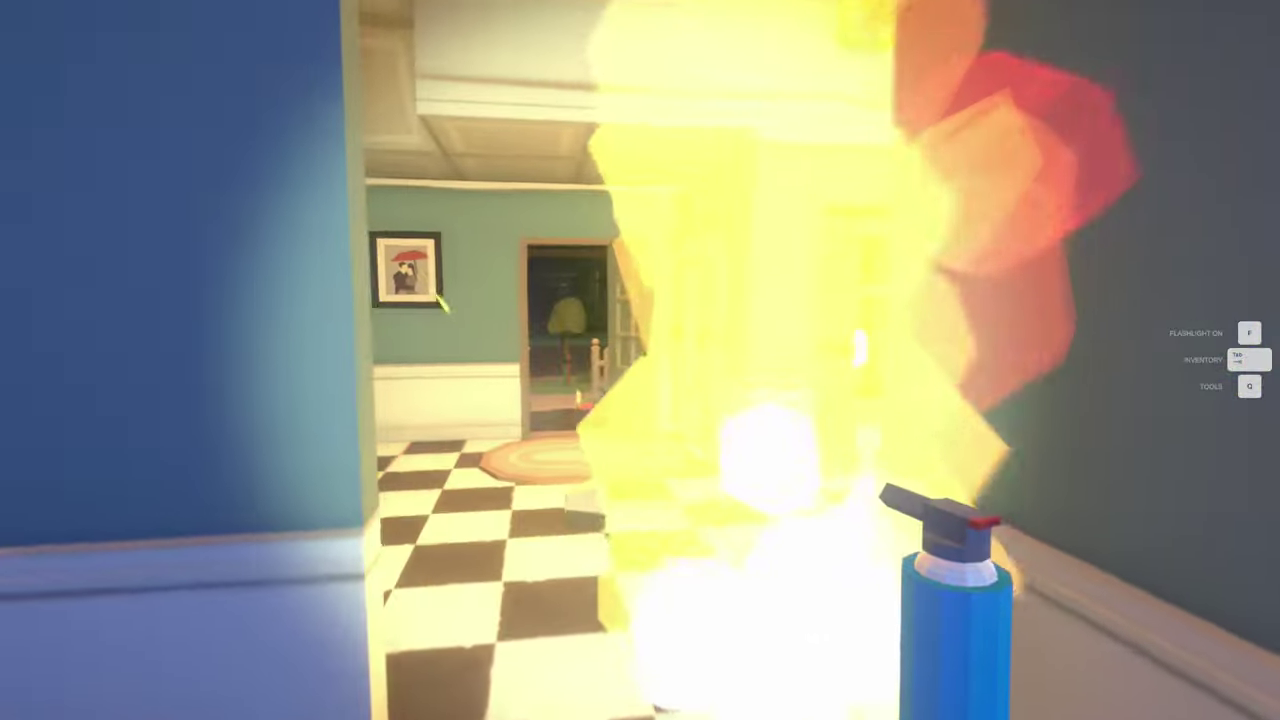
scroll(640, 360, "down", 1)
key("w")
scroll(640, 360, "down", 1)
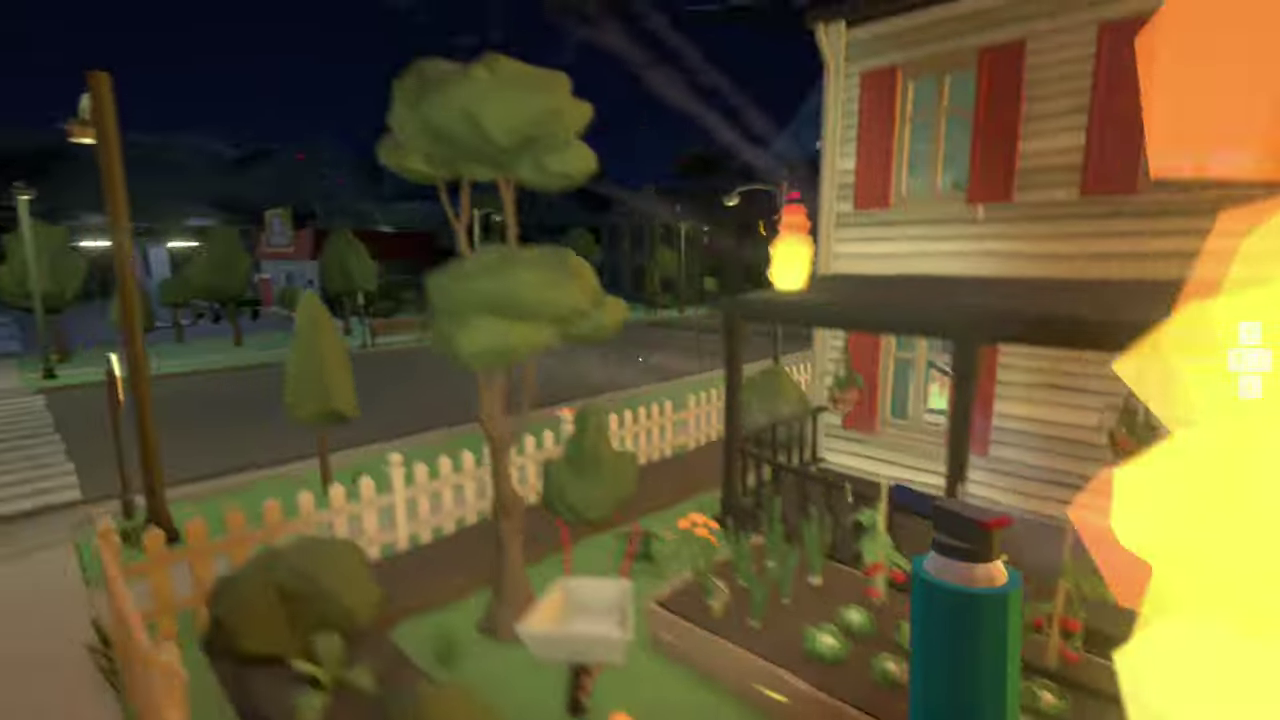
key("s")
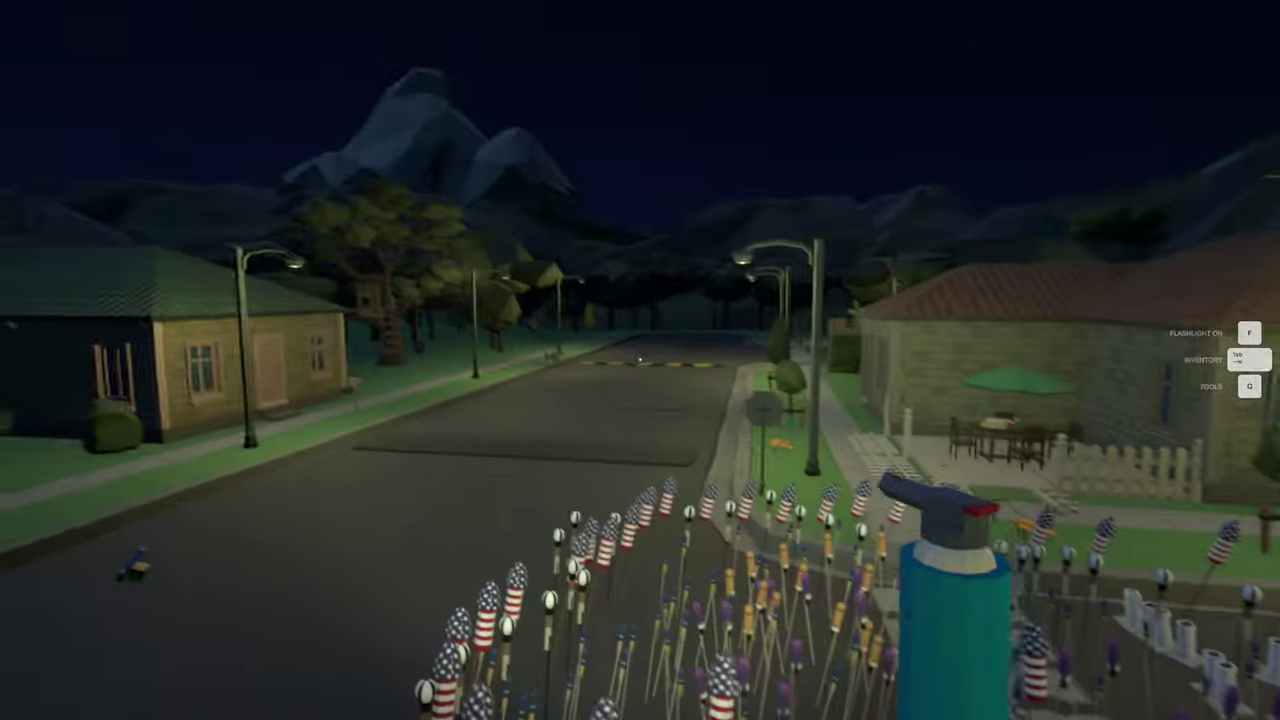
key("w")
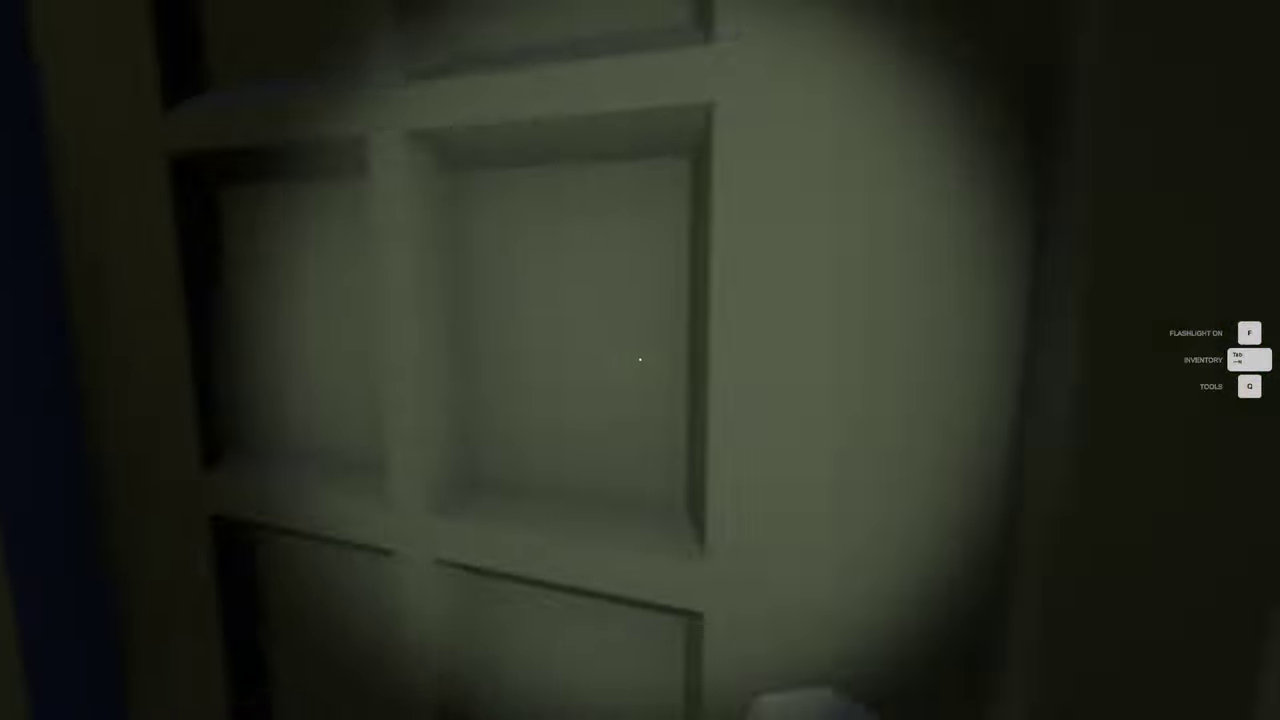
Step: Walk to the street corner and select the Cody Boom tube from Tubes
left_click(640, 359)
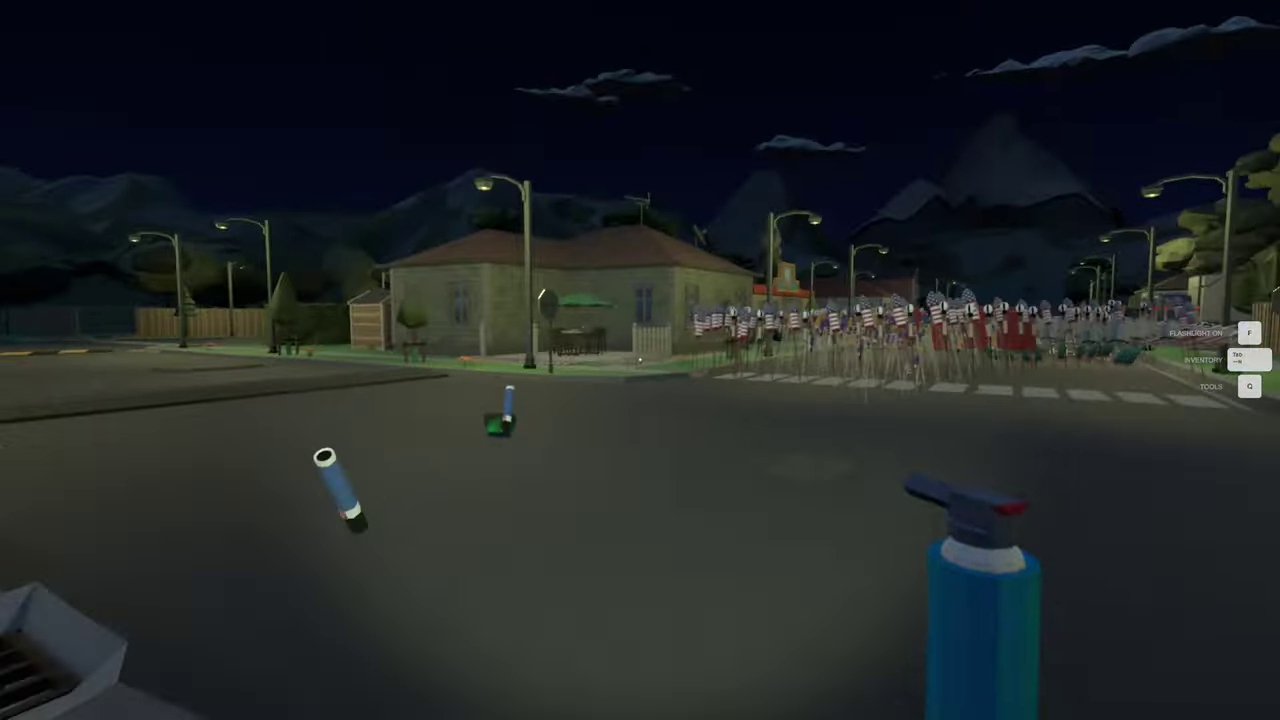
key("w")
key("q")
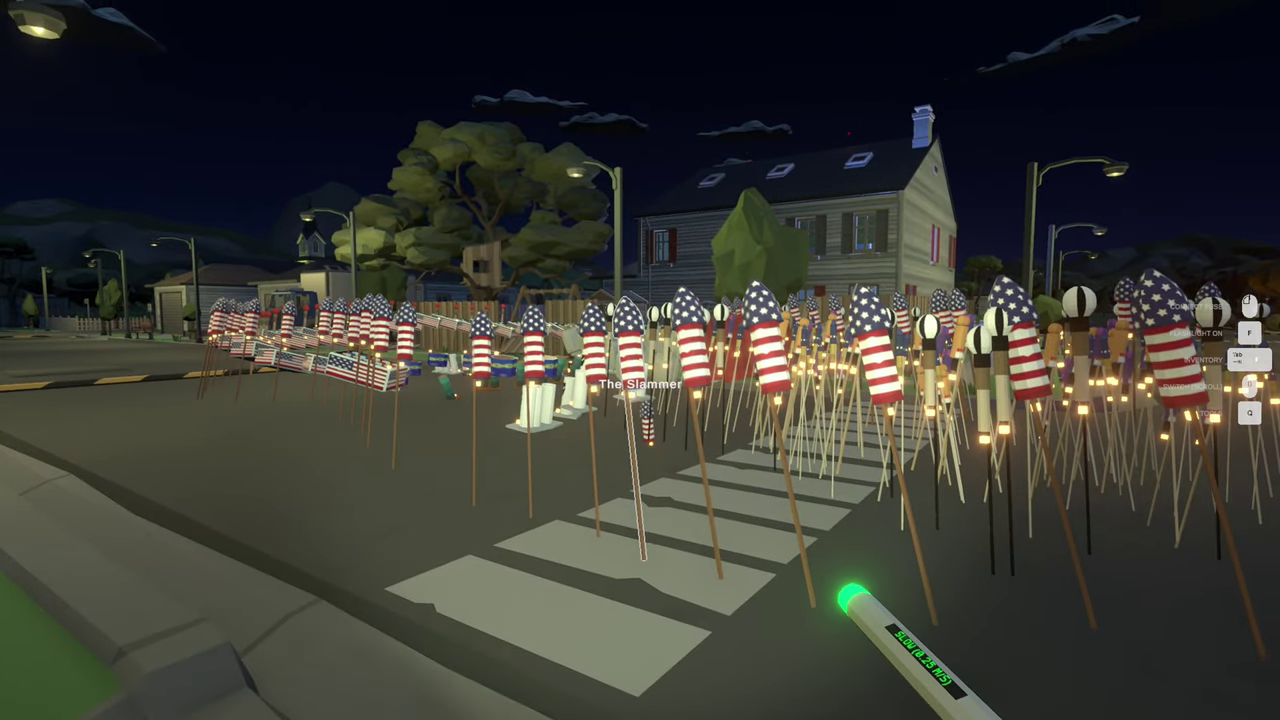
key("Tab")
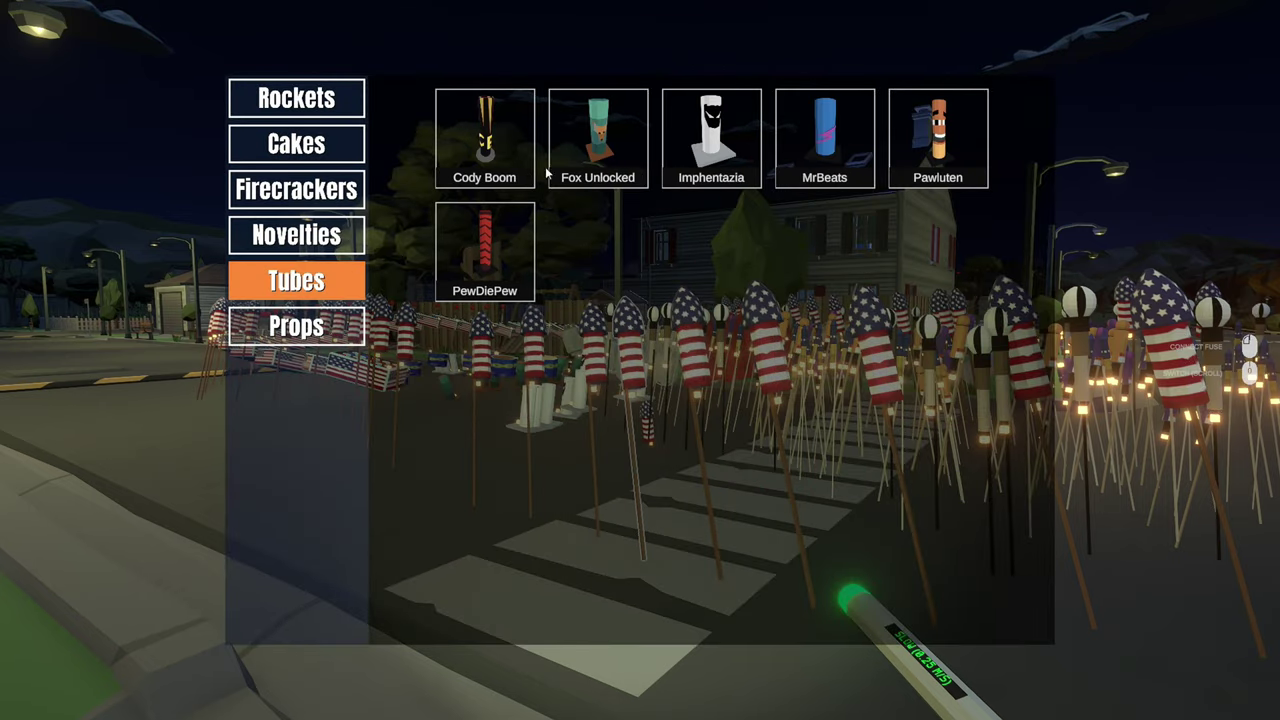
left_click(478, 157)
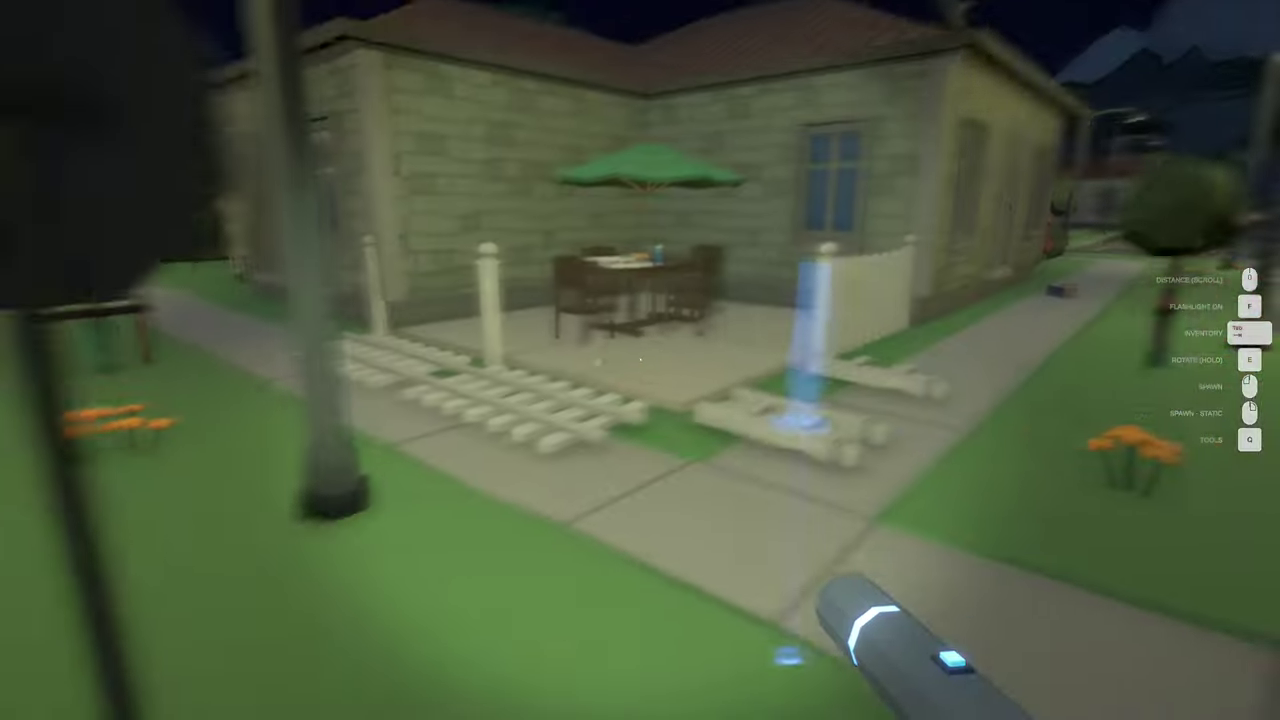
Step: Place Cody Boom at the staked tree's base, ignite it, and step back
key("w")
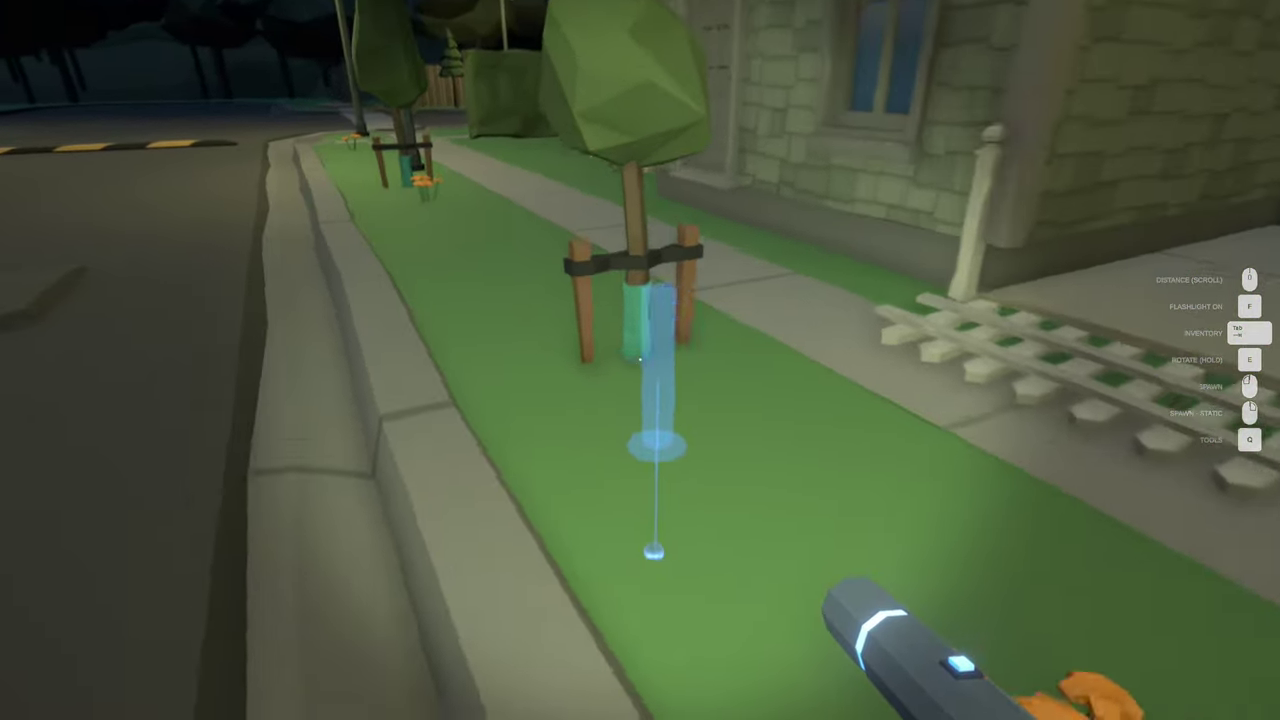
left_click(640, 360)
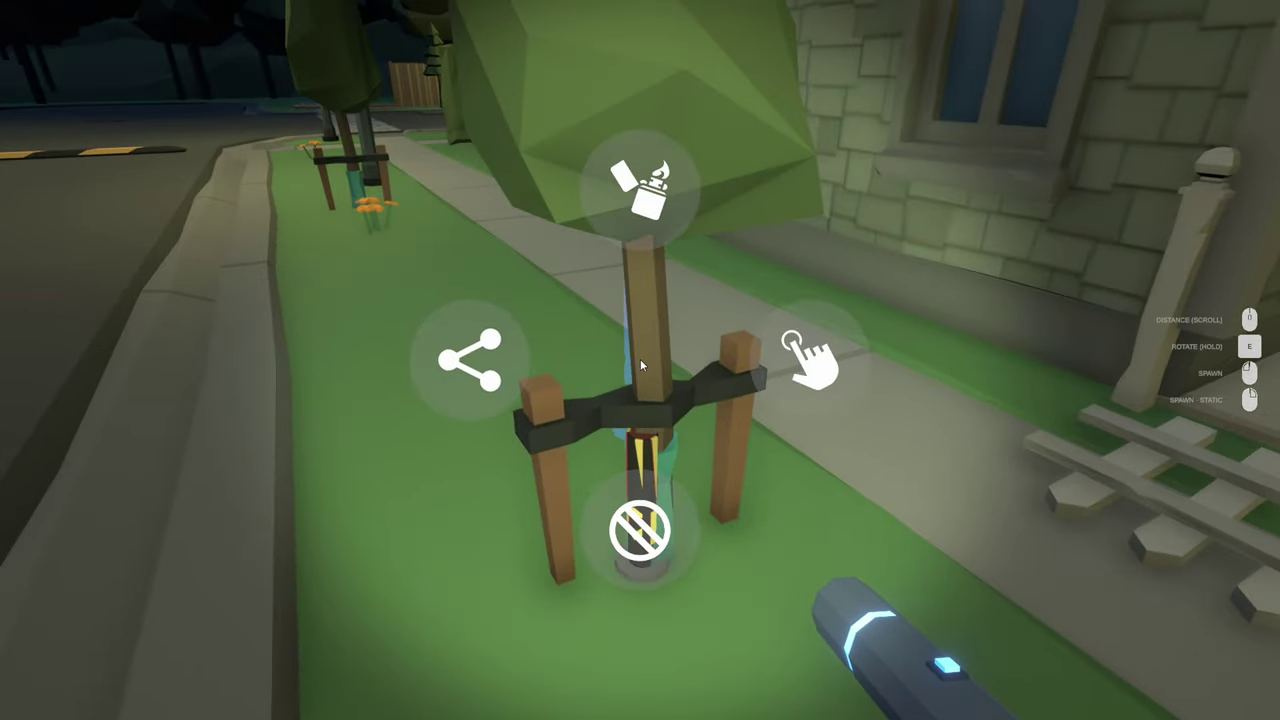
key("q")
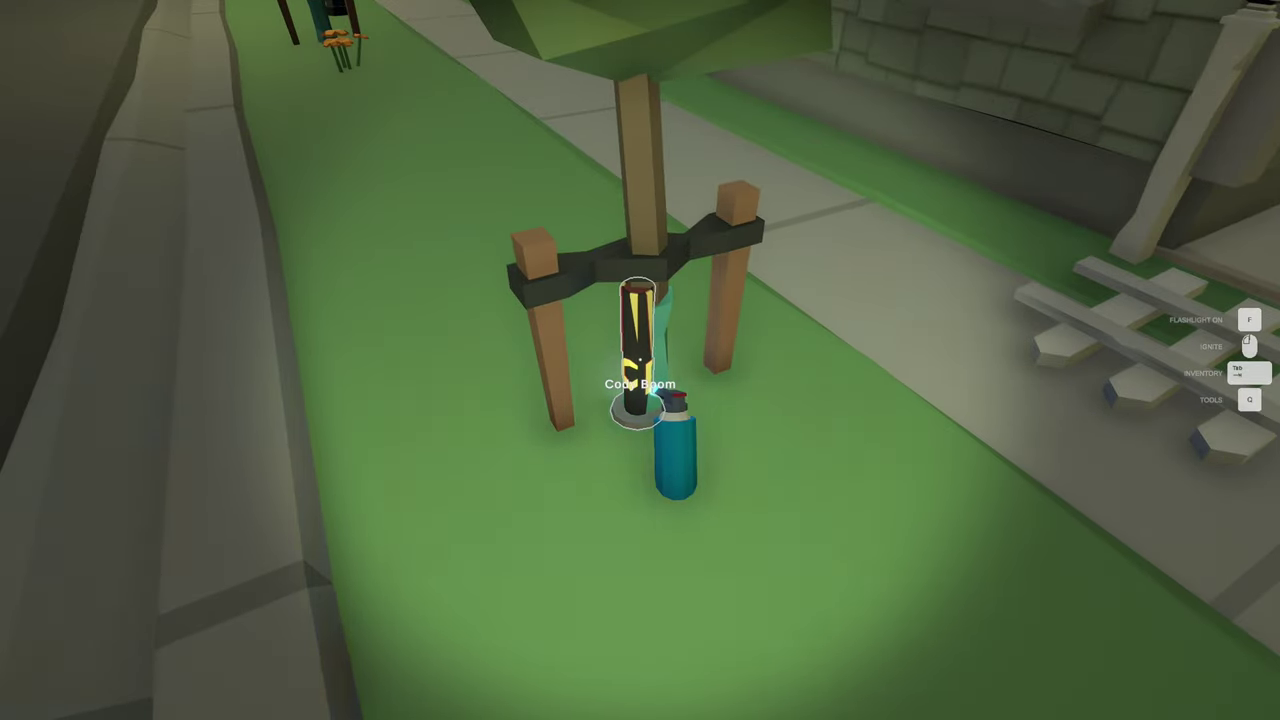
left_click(640, 360)
key("s")
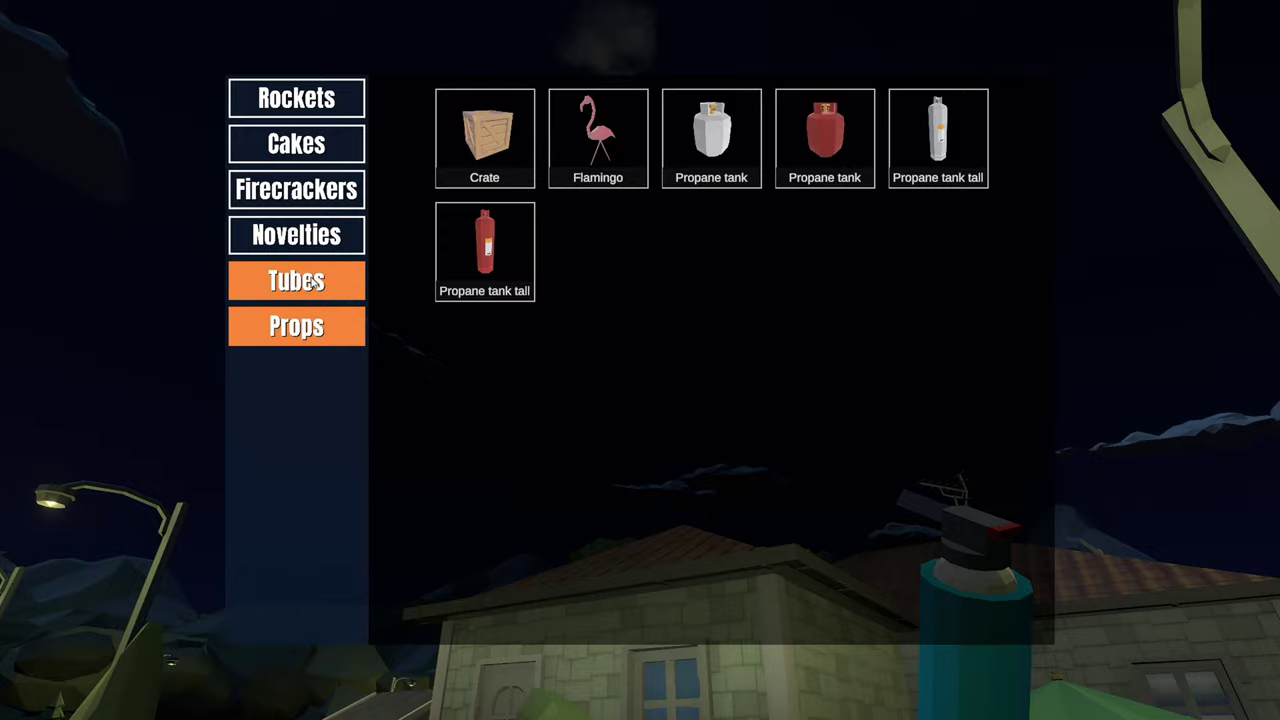
Step: Spawn a wooden crate by the curb and scorch its side with the blowtorch
left_click(509, 164)
left_click(640, 360)
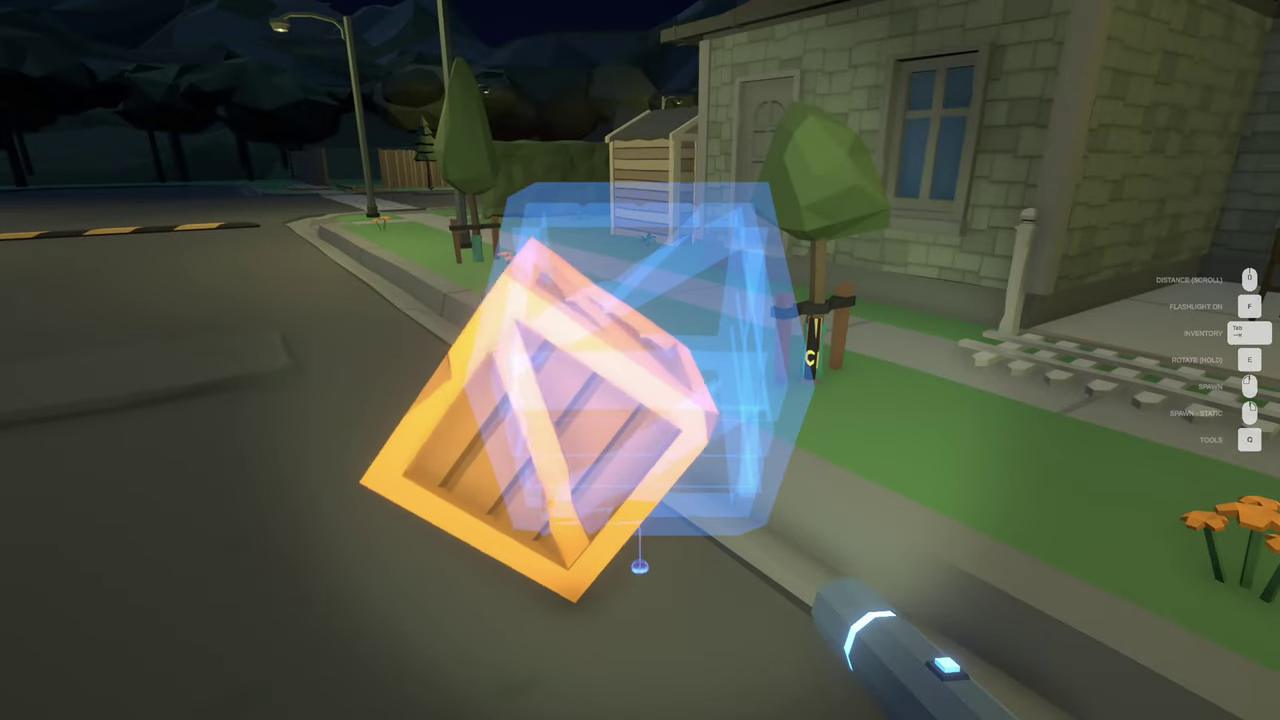
key("2")
key("w")
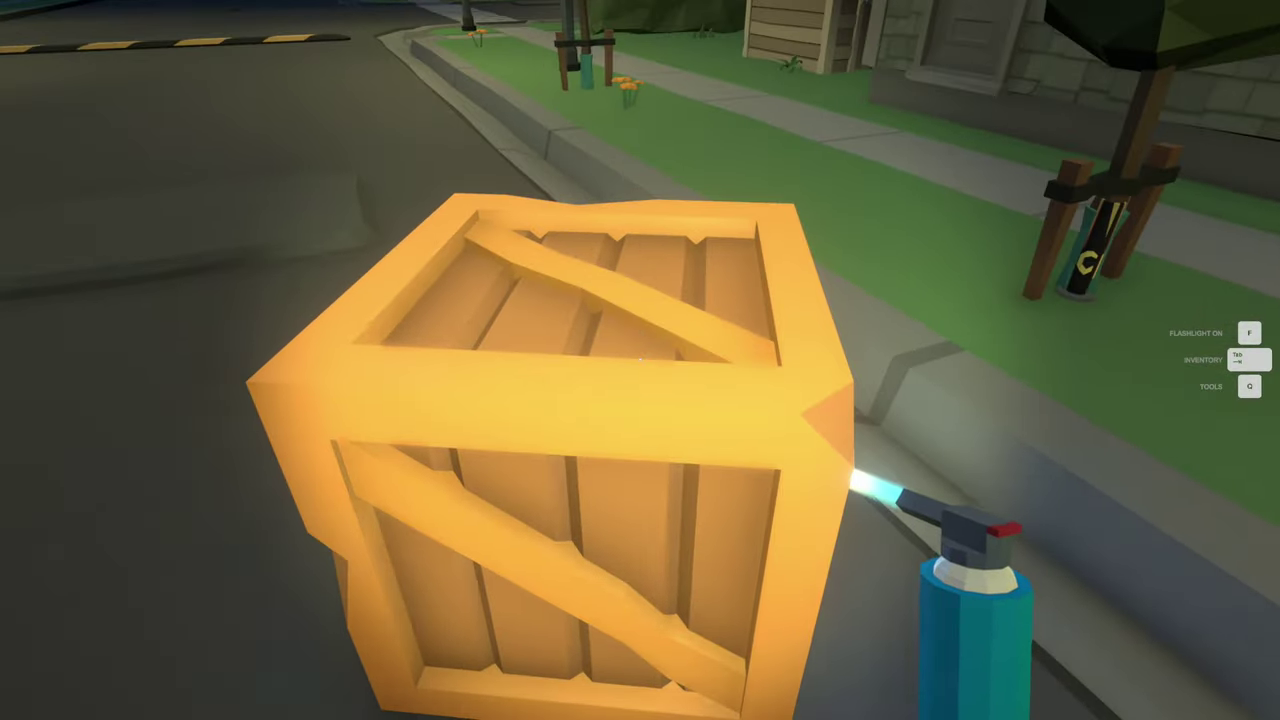
left_click(640, 360)
left_click(640, 360)
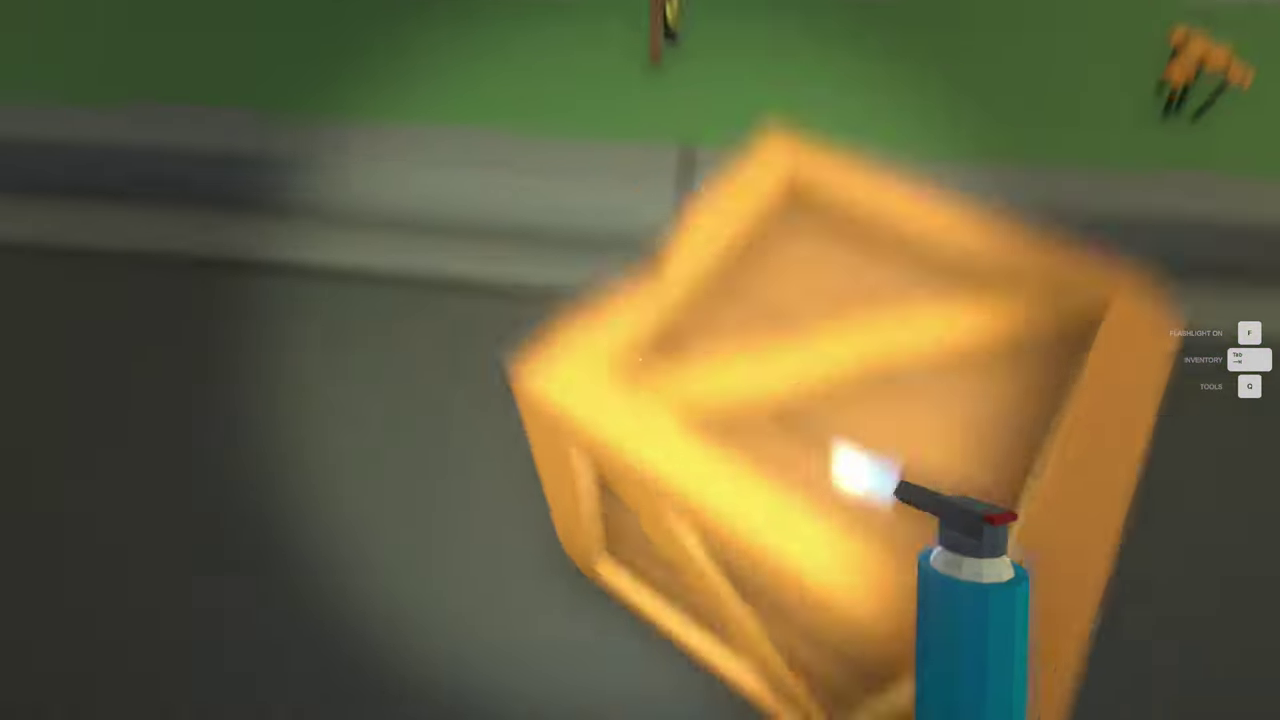
left_click(640, 360)
key("w")
left_click(640, 360)
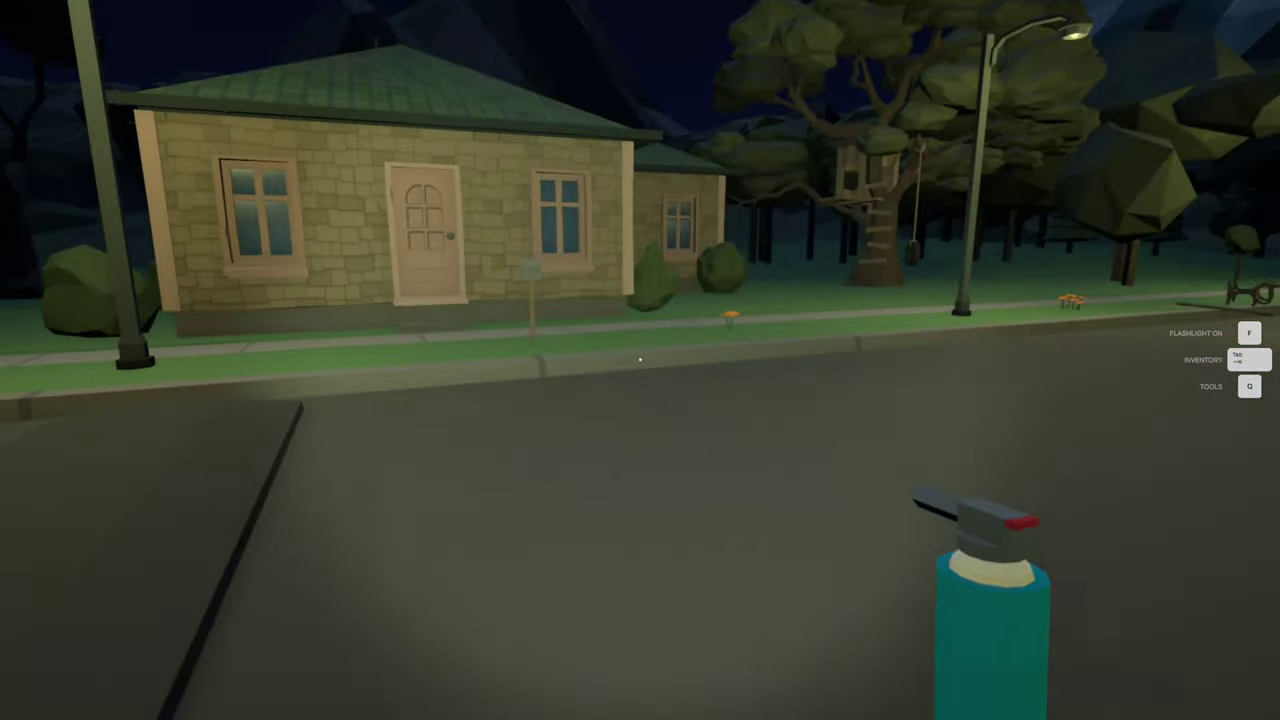
Step: Walk up to the gas station pumps and switch to the fuse tool
left_click(640, 360)
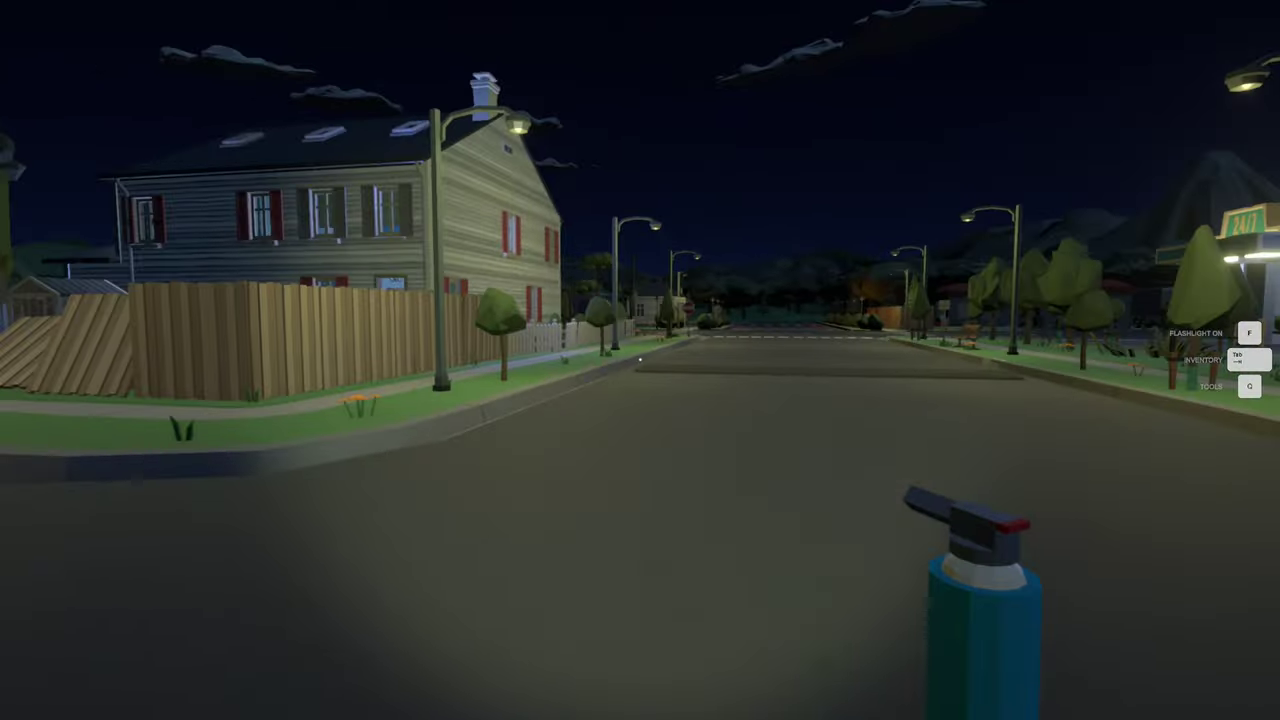
key("w")
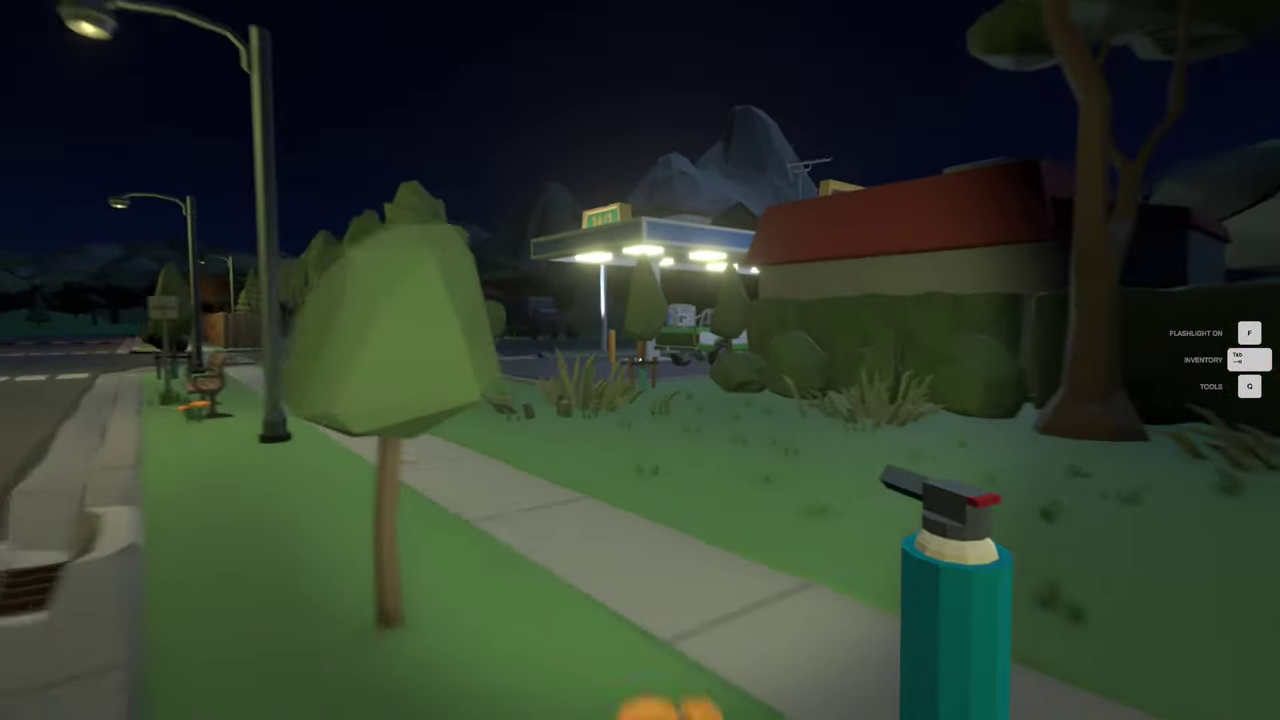
key("w")
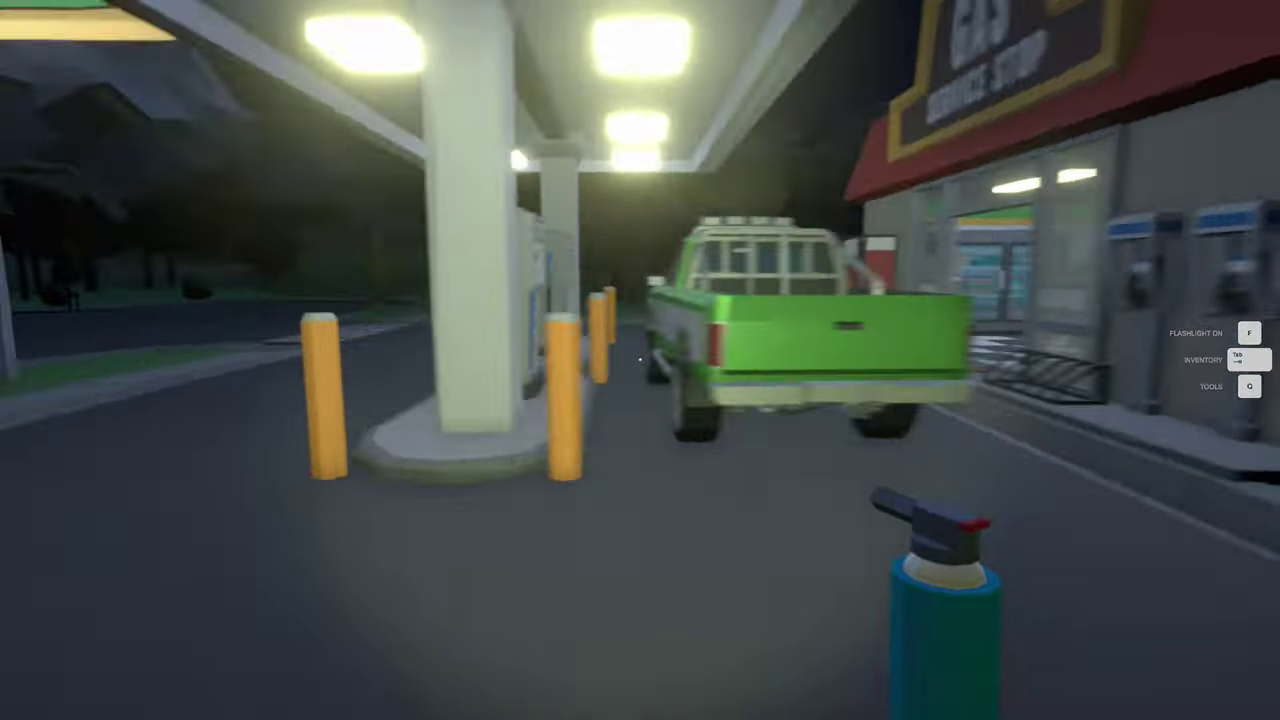
key("q")
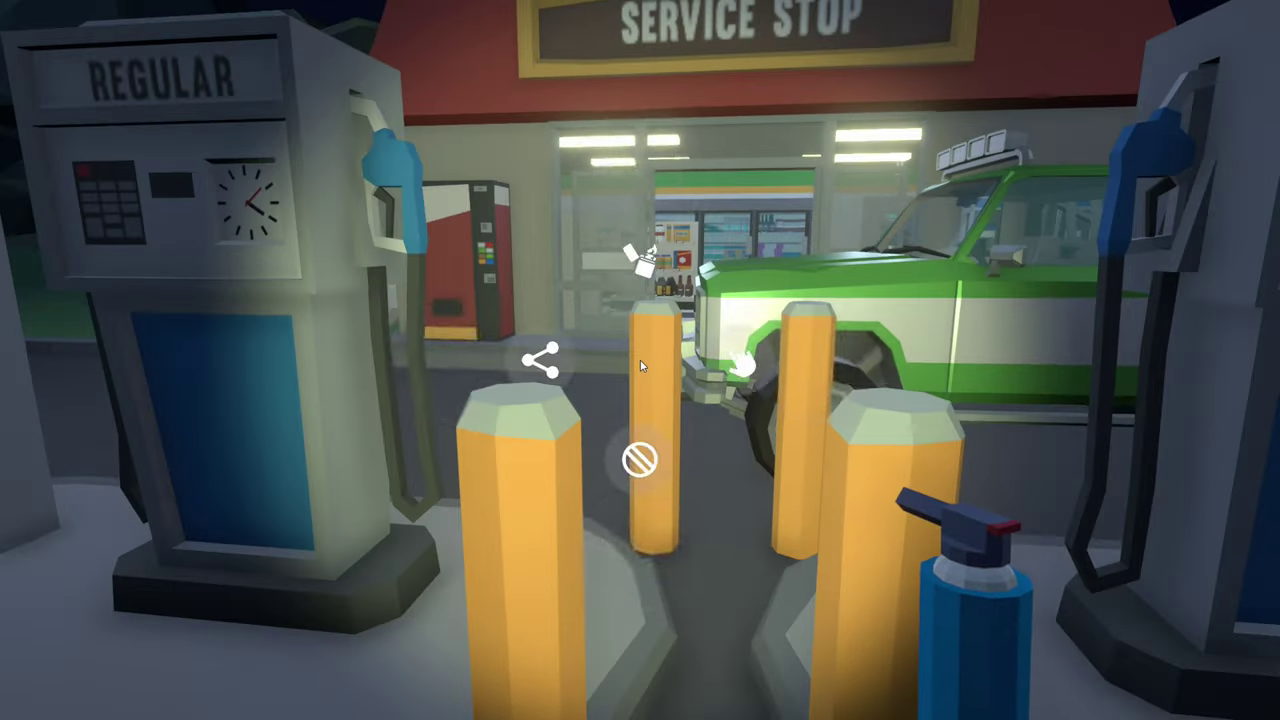
left_click(467, 312)
Step: Spawn tall red propane tanks by the pump, inside the store and beside the white tank
key("Tab")
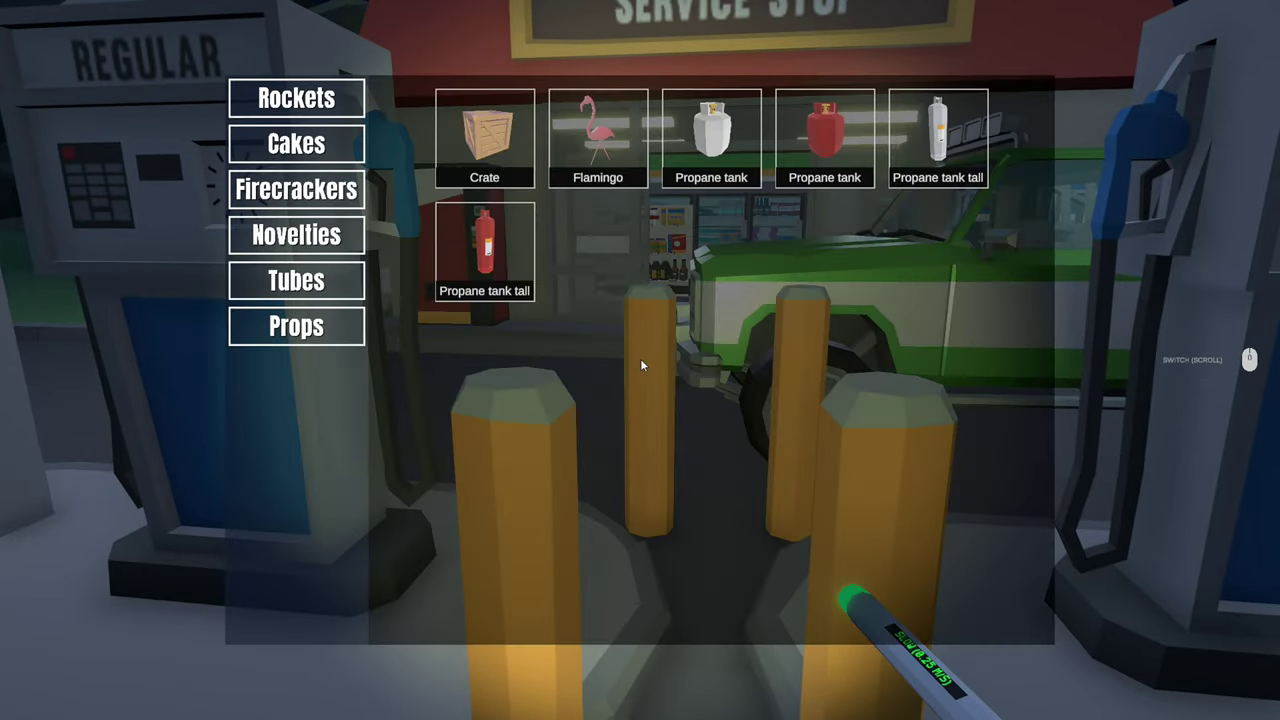
left_click(508, 265)
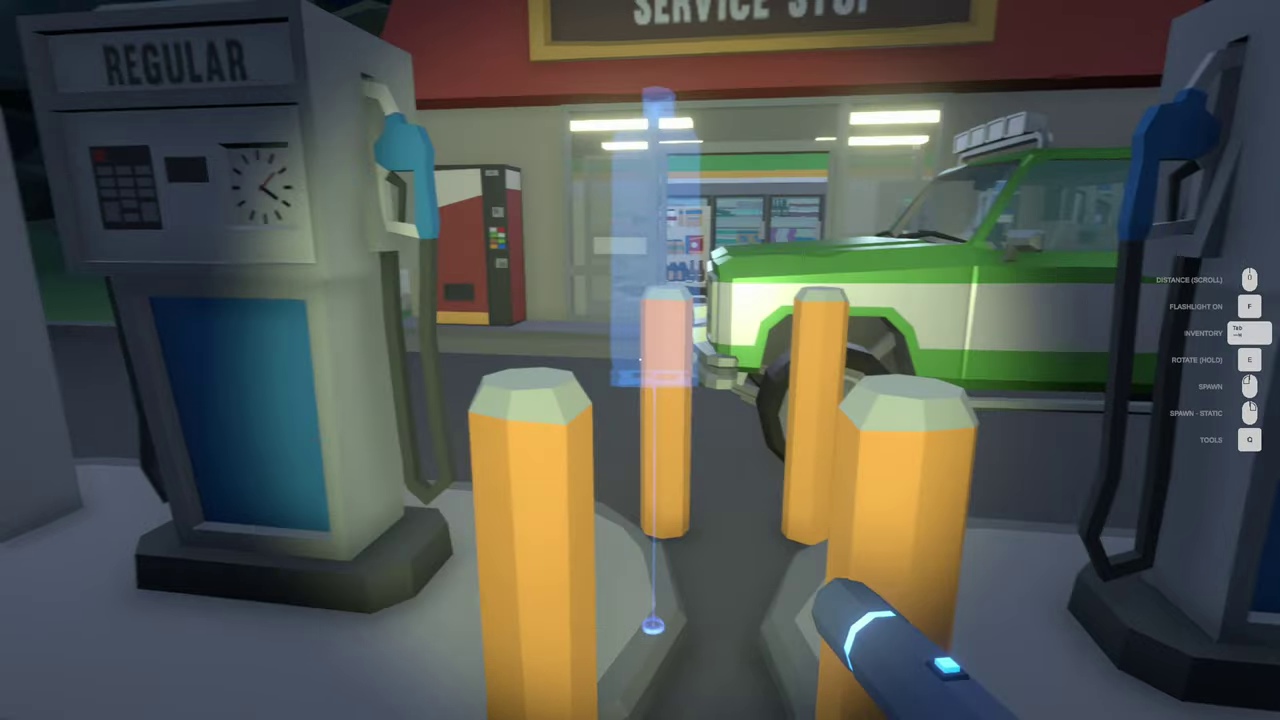
left_click(640, 360)
left_click(640, 360)
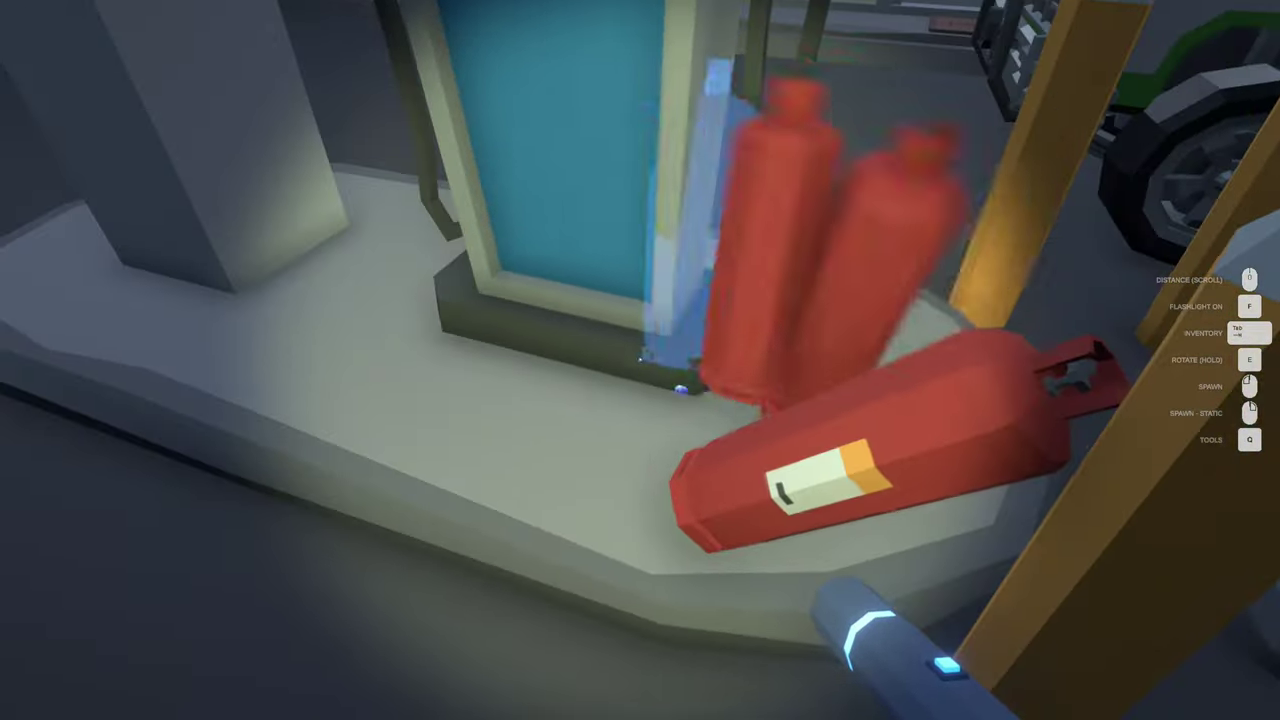
left_click(640, 360)
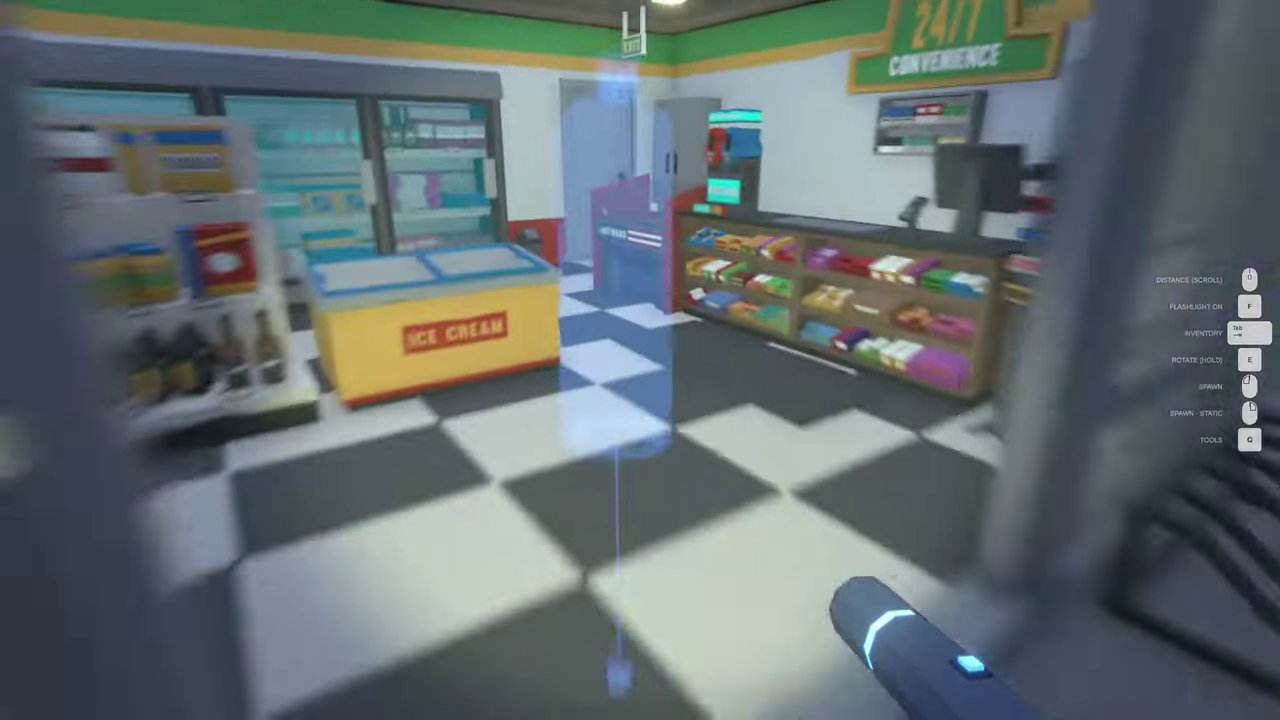
left_click(640, 360)
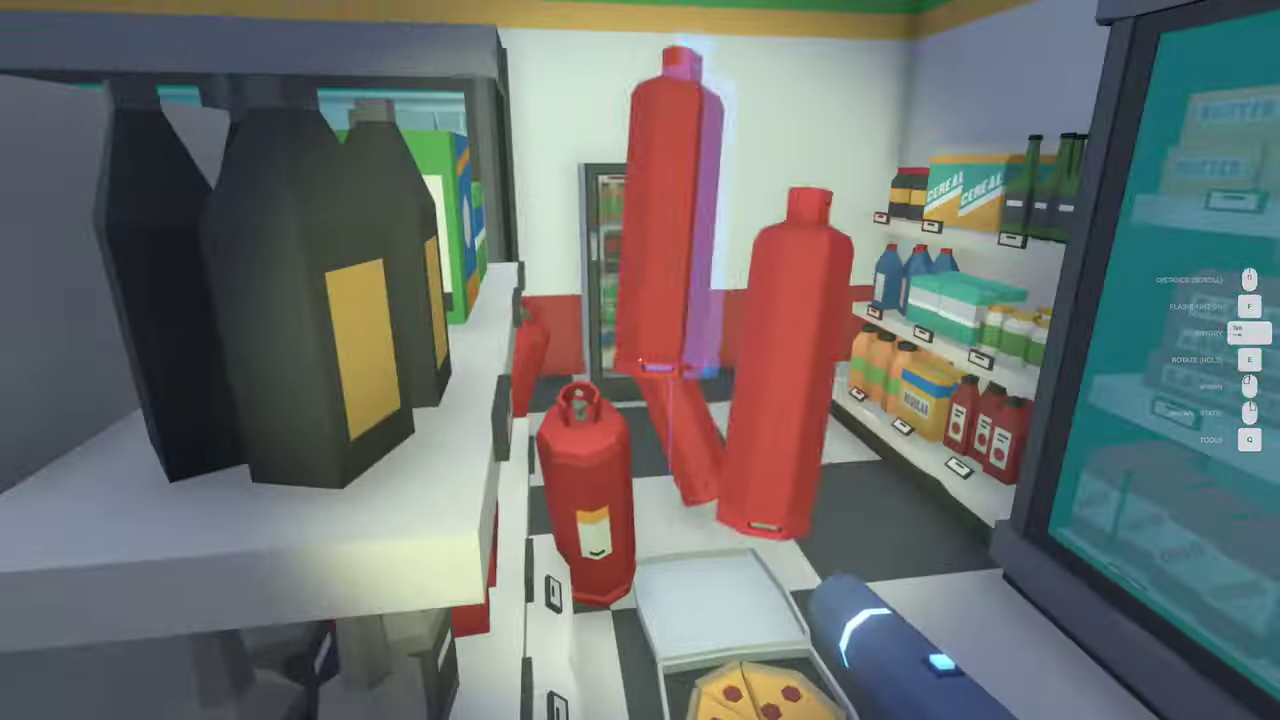
left_click(640, 360)
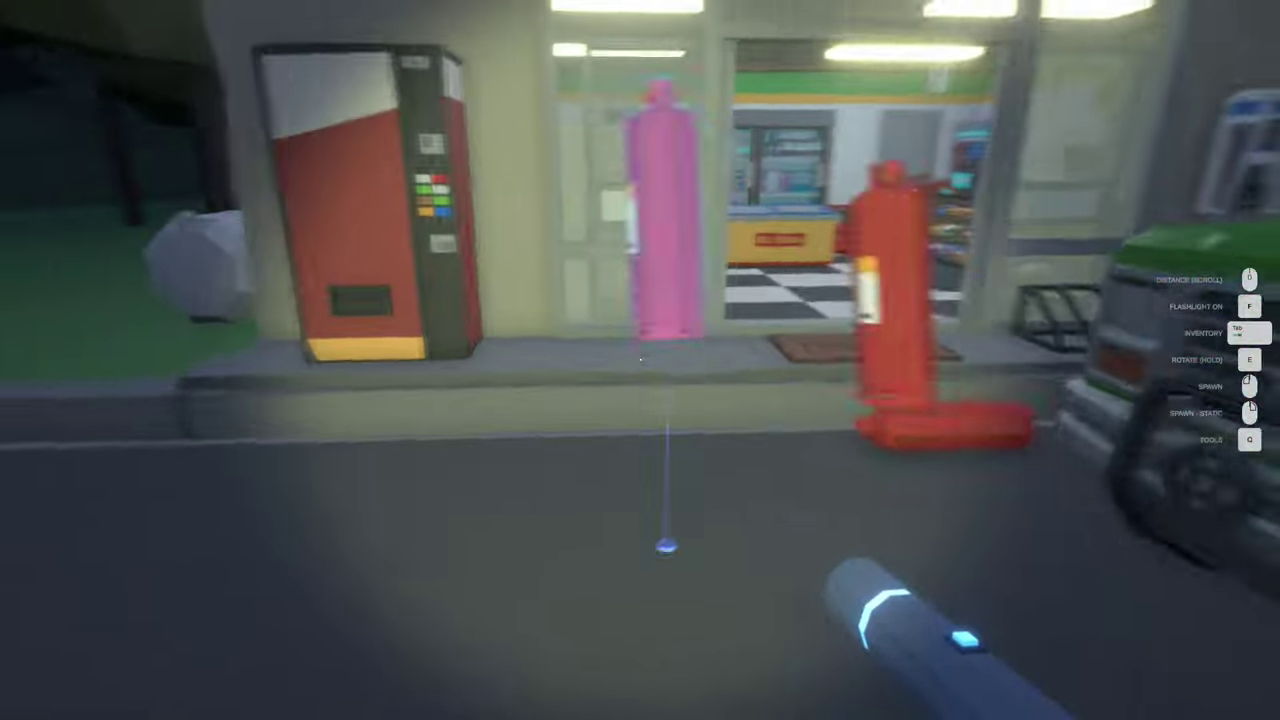
left_click(640, 360)
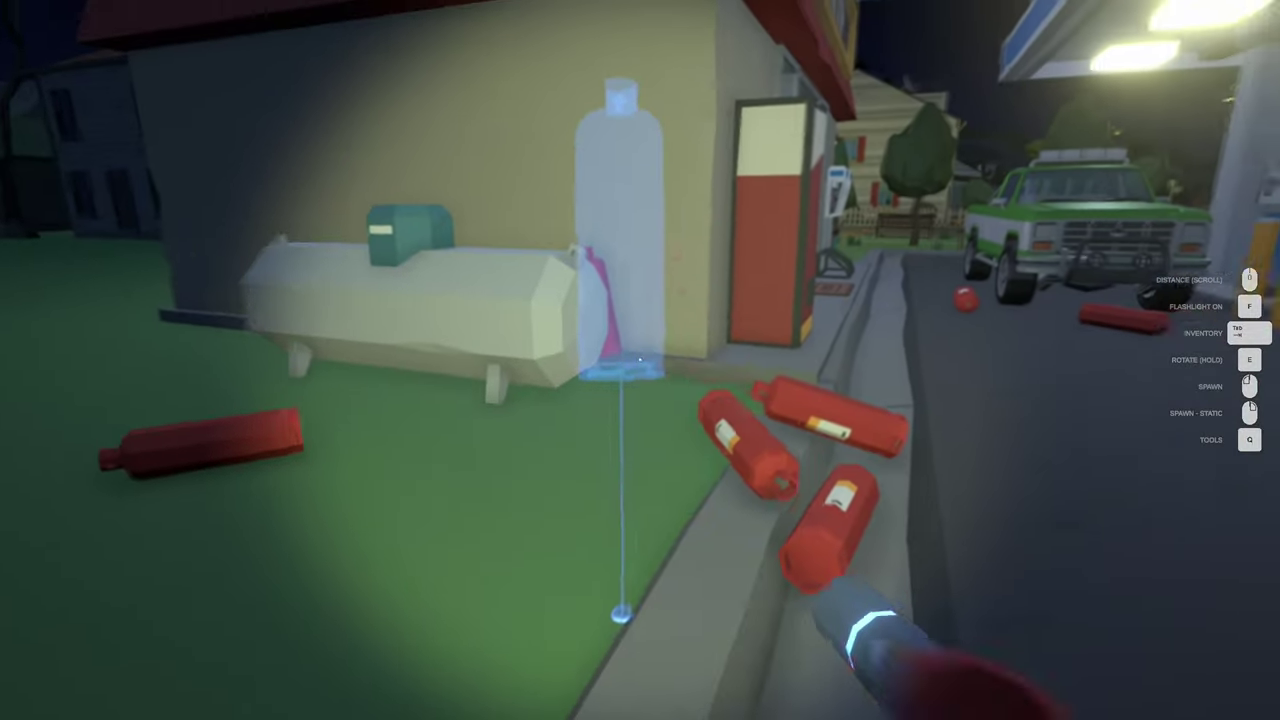
key("q")
left_click(640, 360)
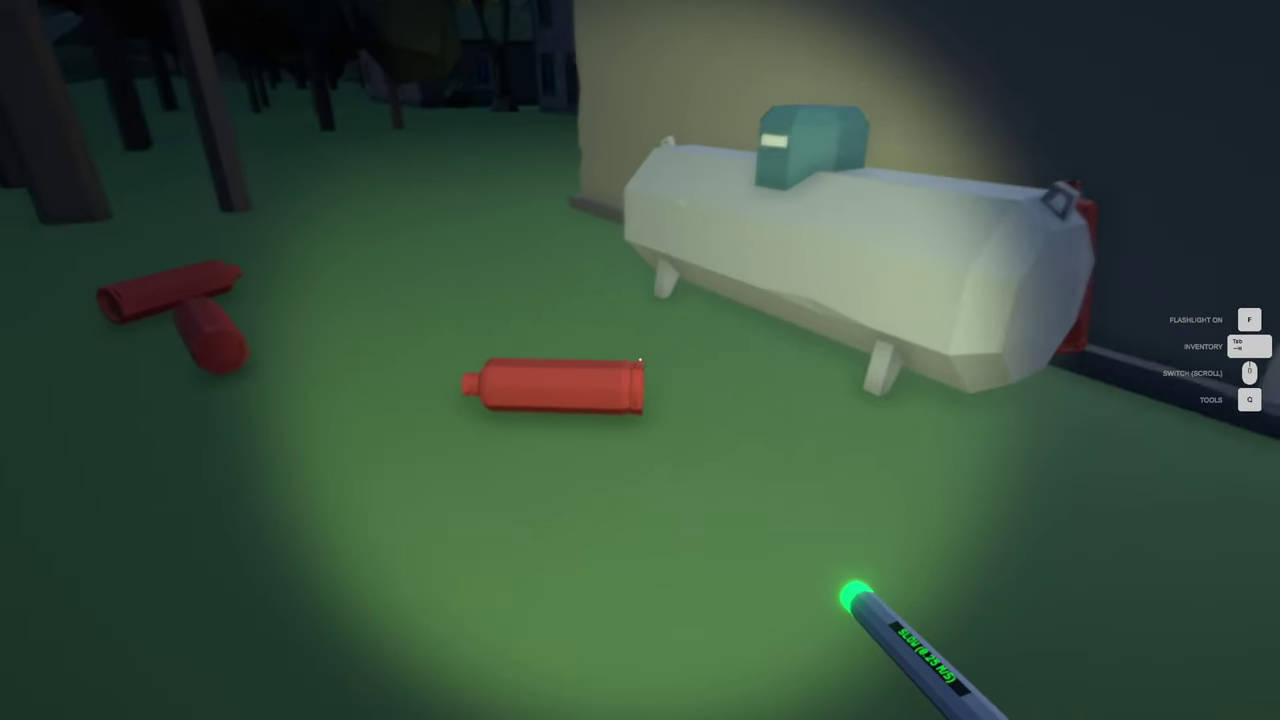
Step: Walk into the convenience store, torch the propane tanks, and back out as they explode
key("w")
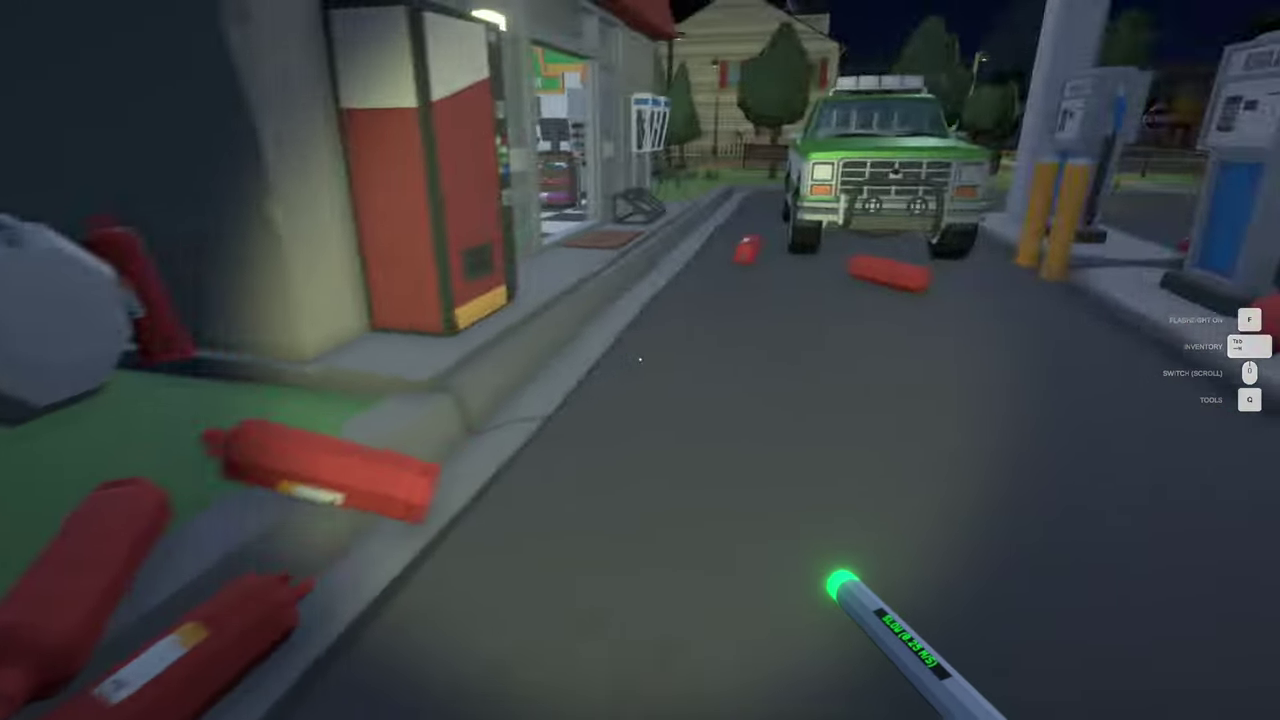
key("w")
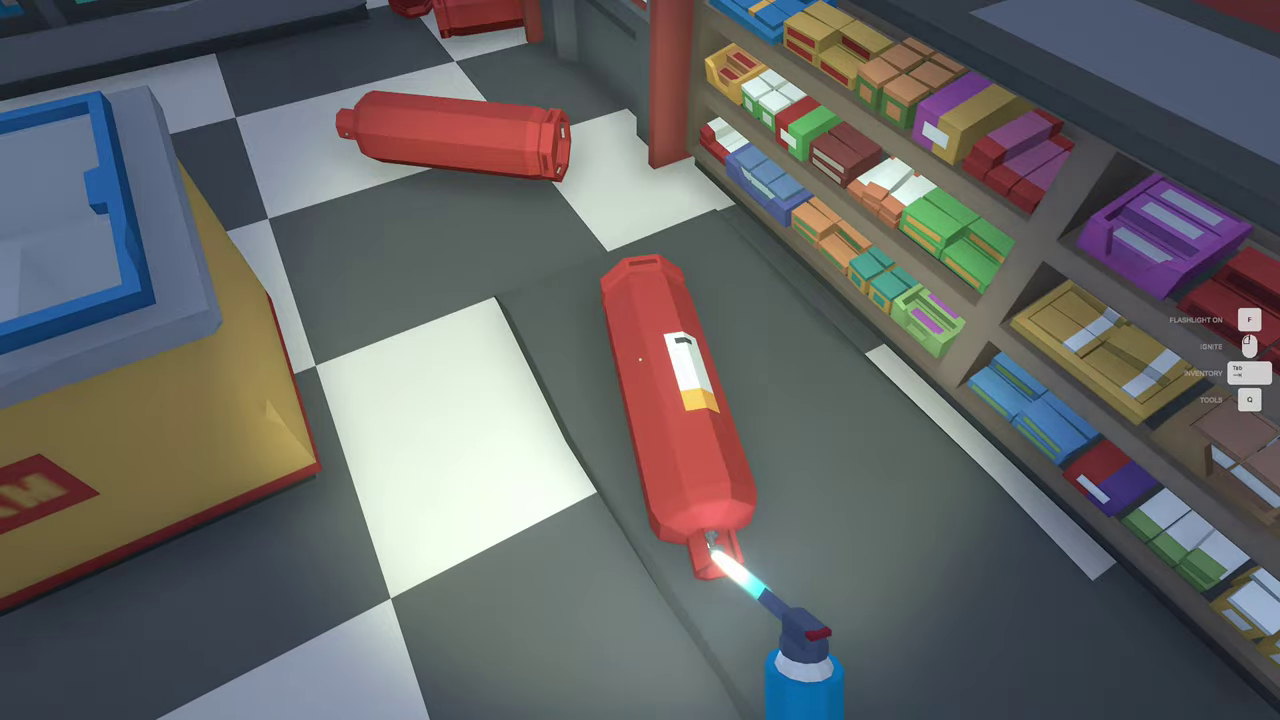
key("s")
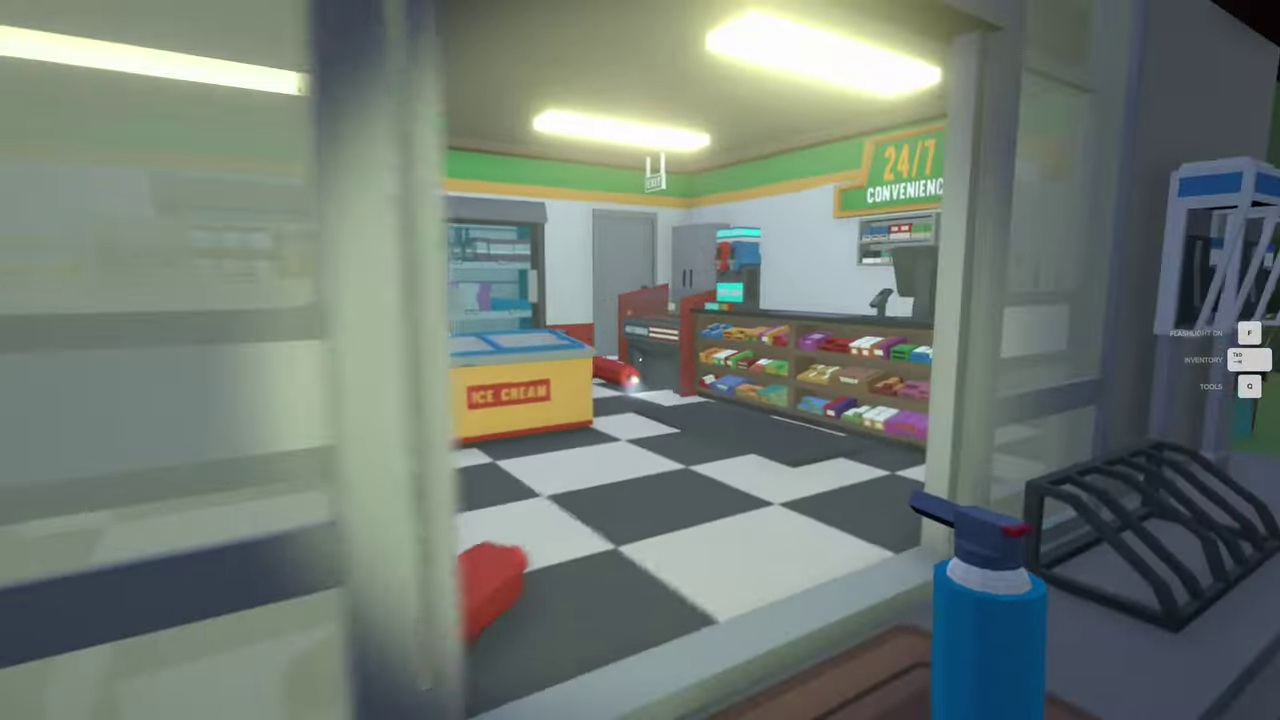
left_click(640, 360)
key("w")
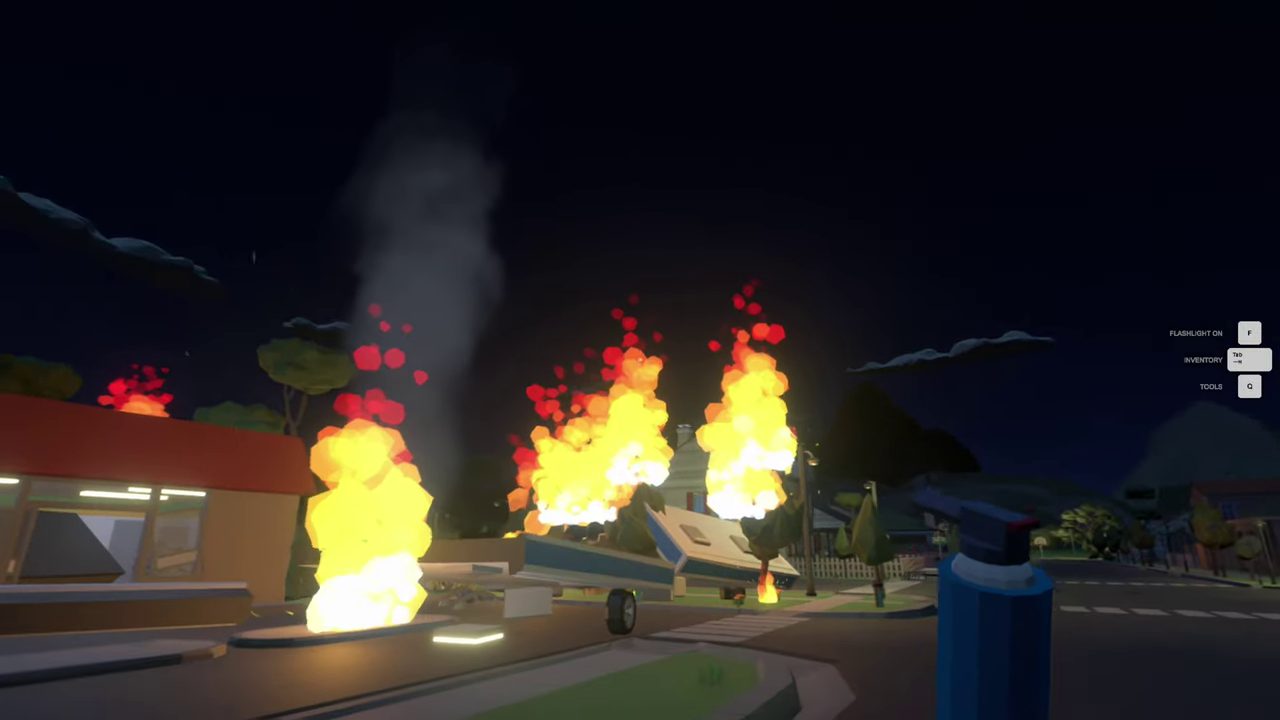
Step: Cross to the lawn, burn the tree beside the burning house, and head to the crosswalk
key("w")
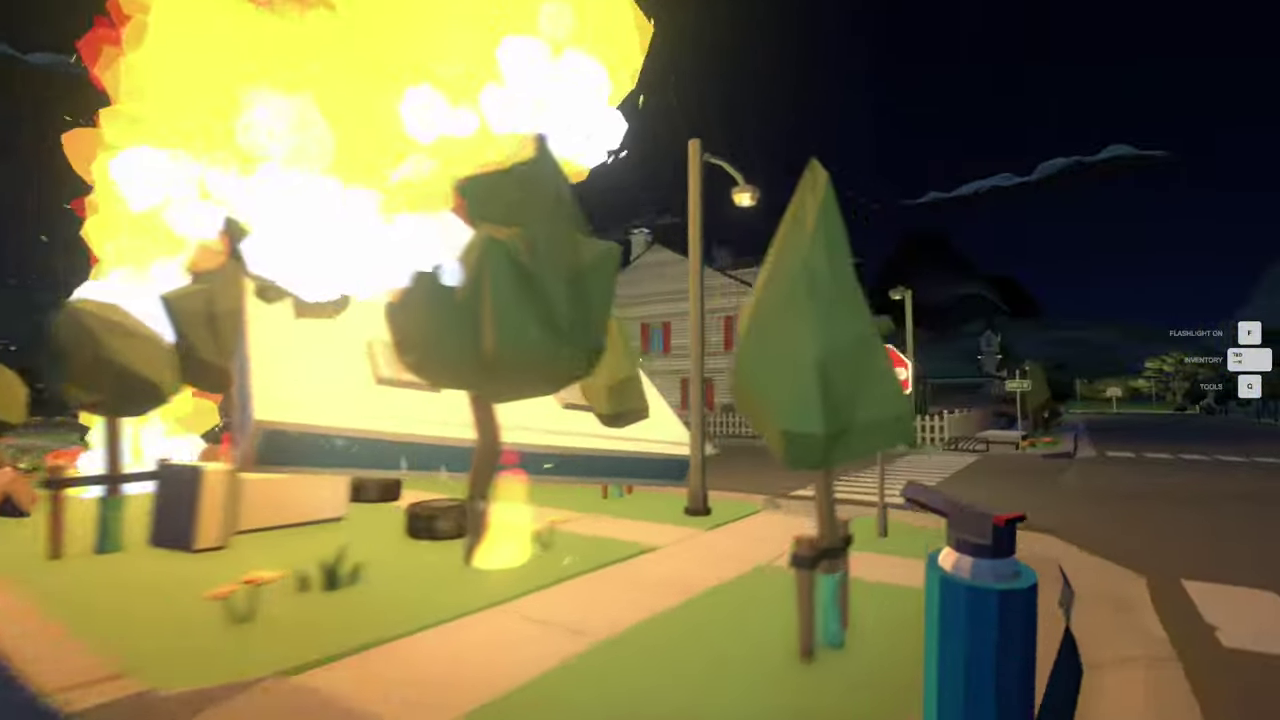
key("w")
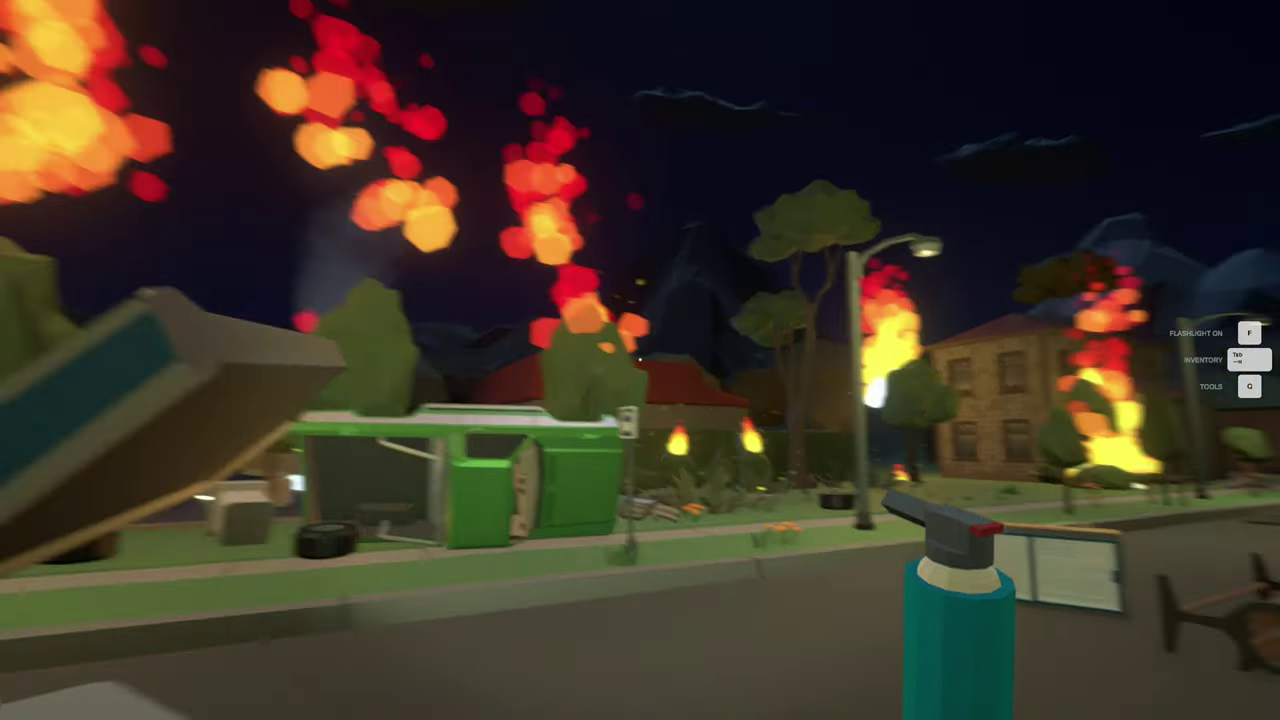
key("w")
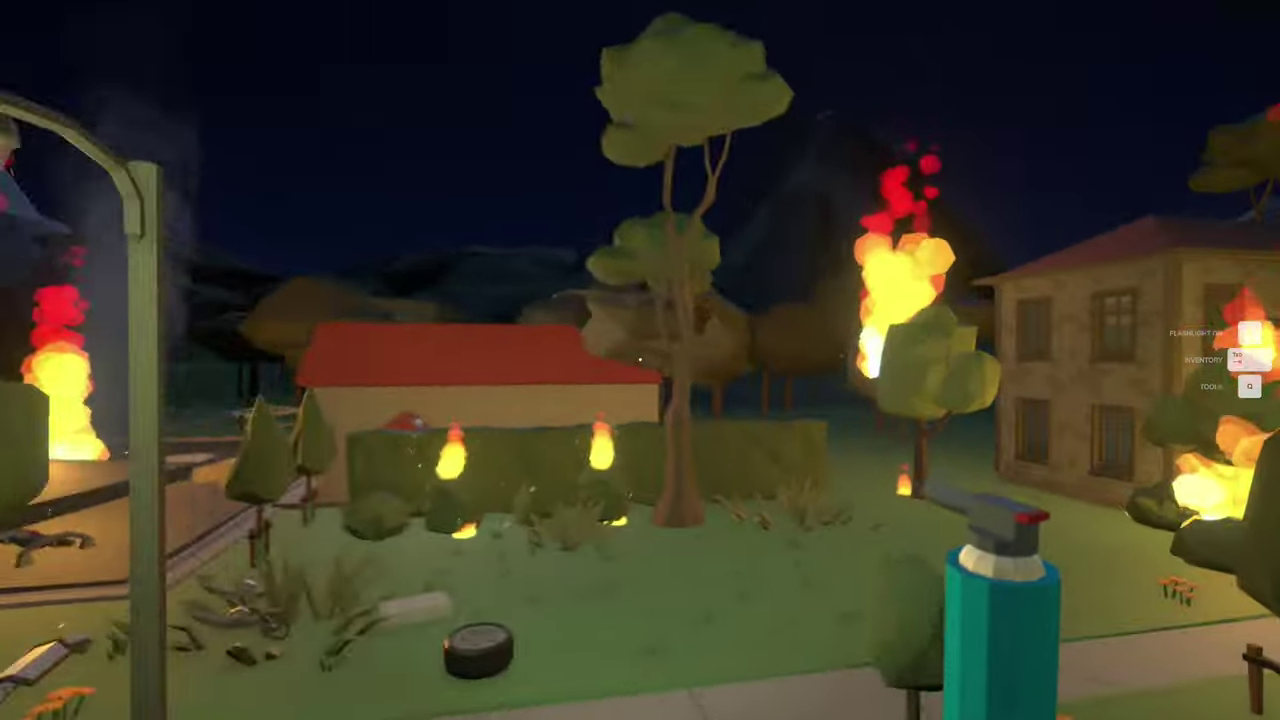
left_click(640, 360)
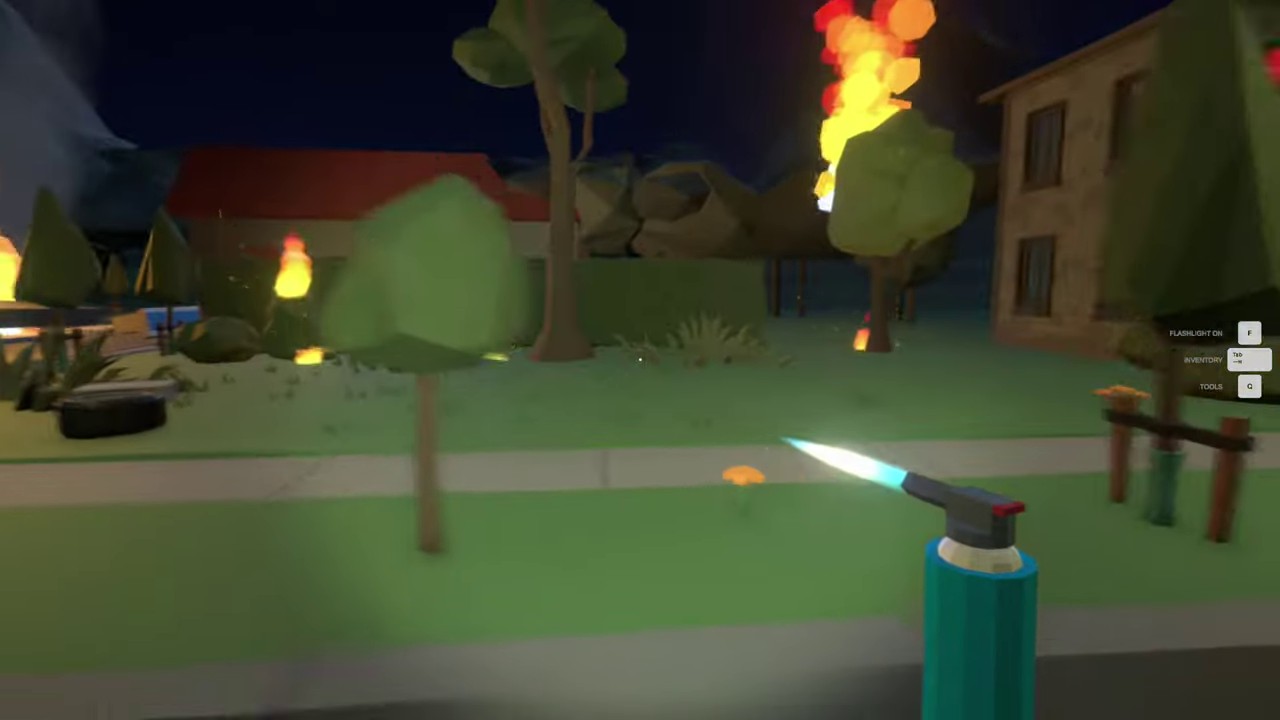
key("w")
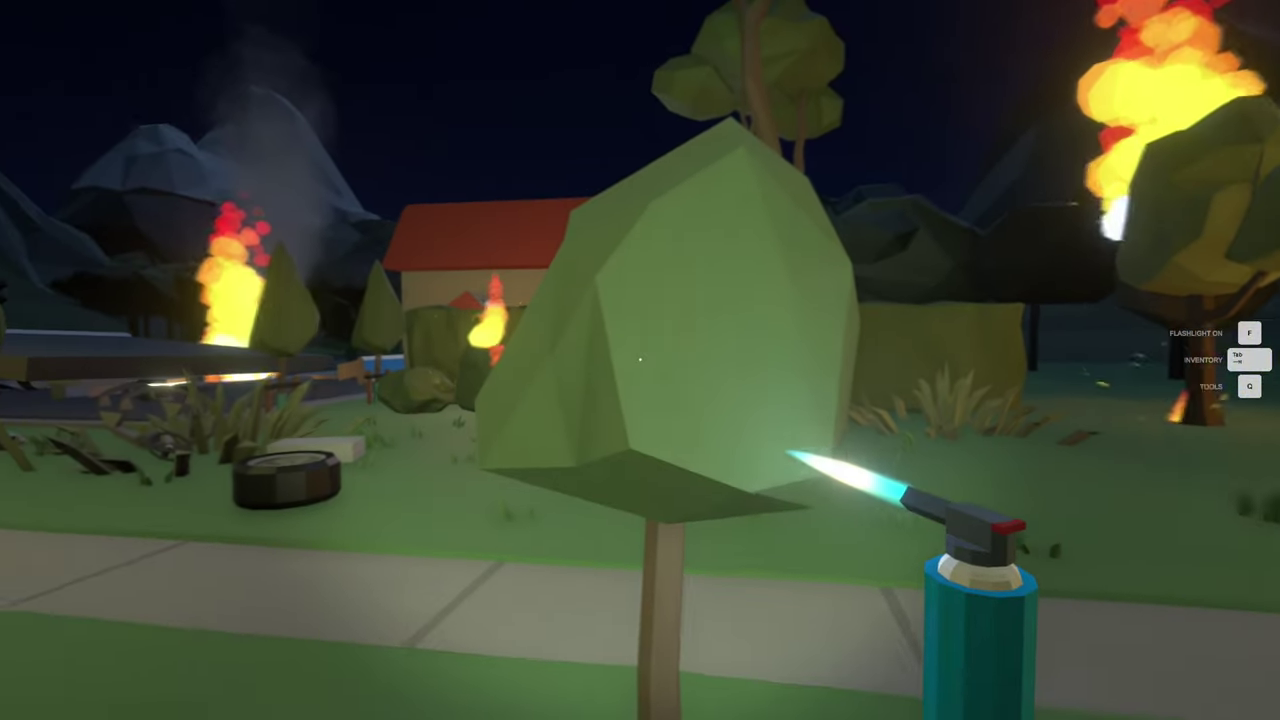
key("w")
left_click(640, 358)
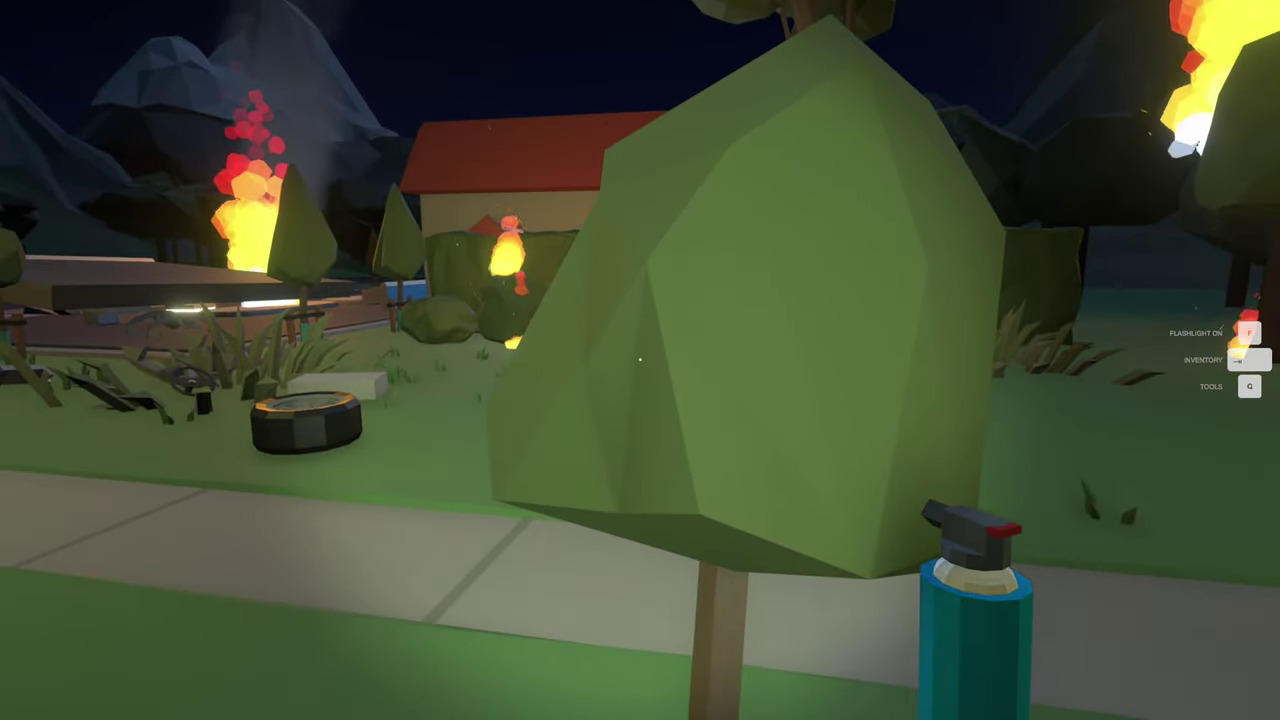
left_click(640, 358)
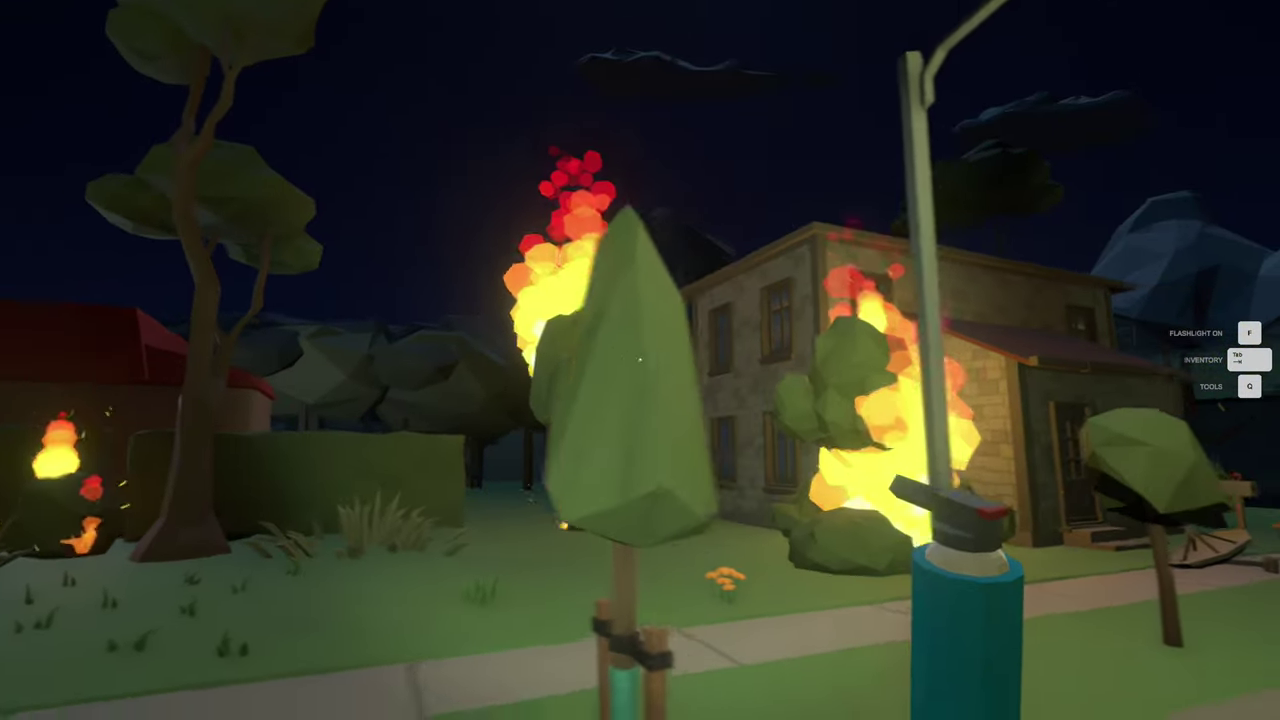
key("w")
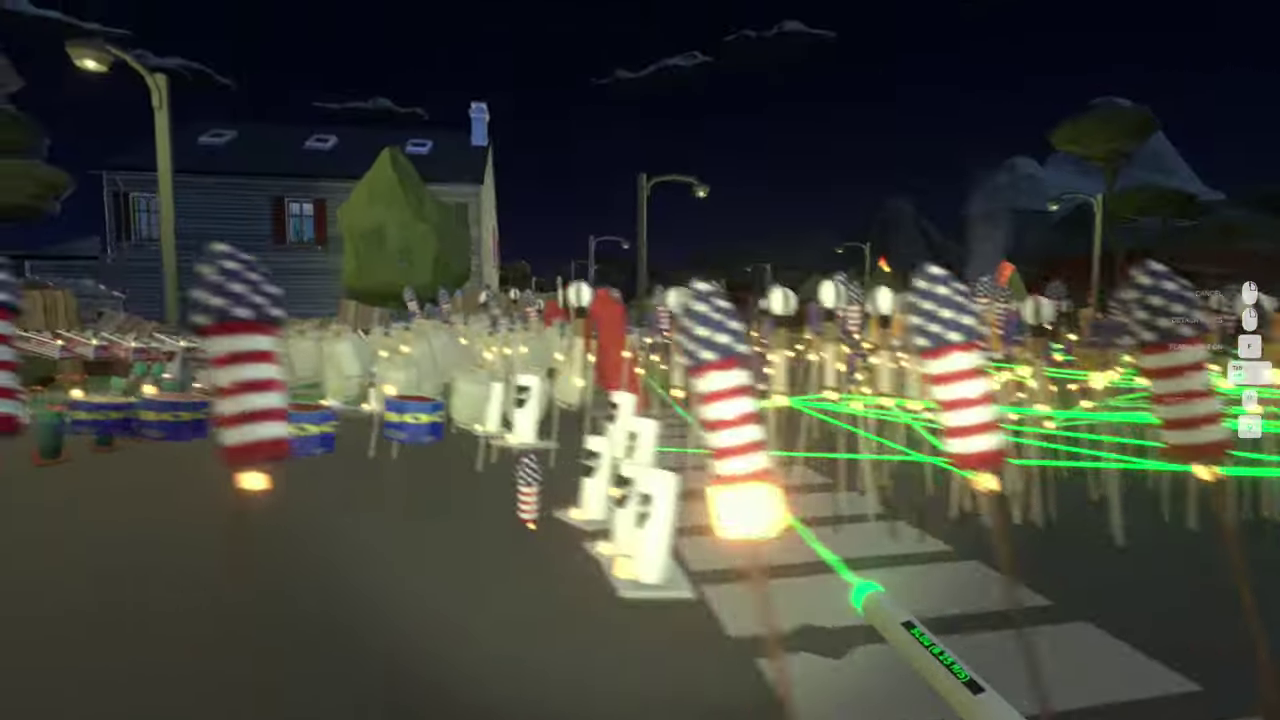
Step: Pause the game, look over the Settings, and resume play
key("Escape")
left_click(667, 398)
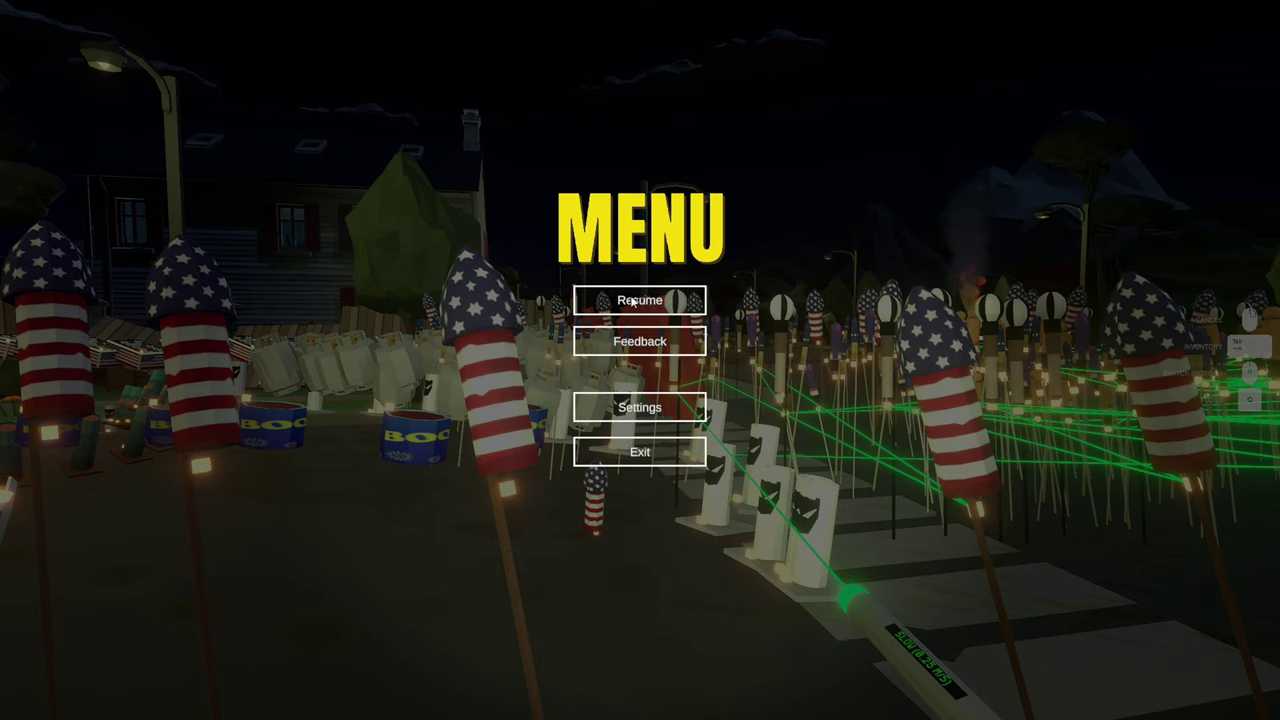
left_click(632, 302)
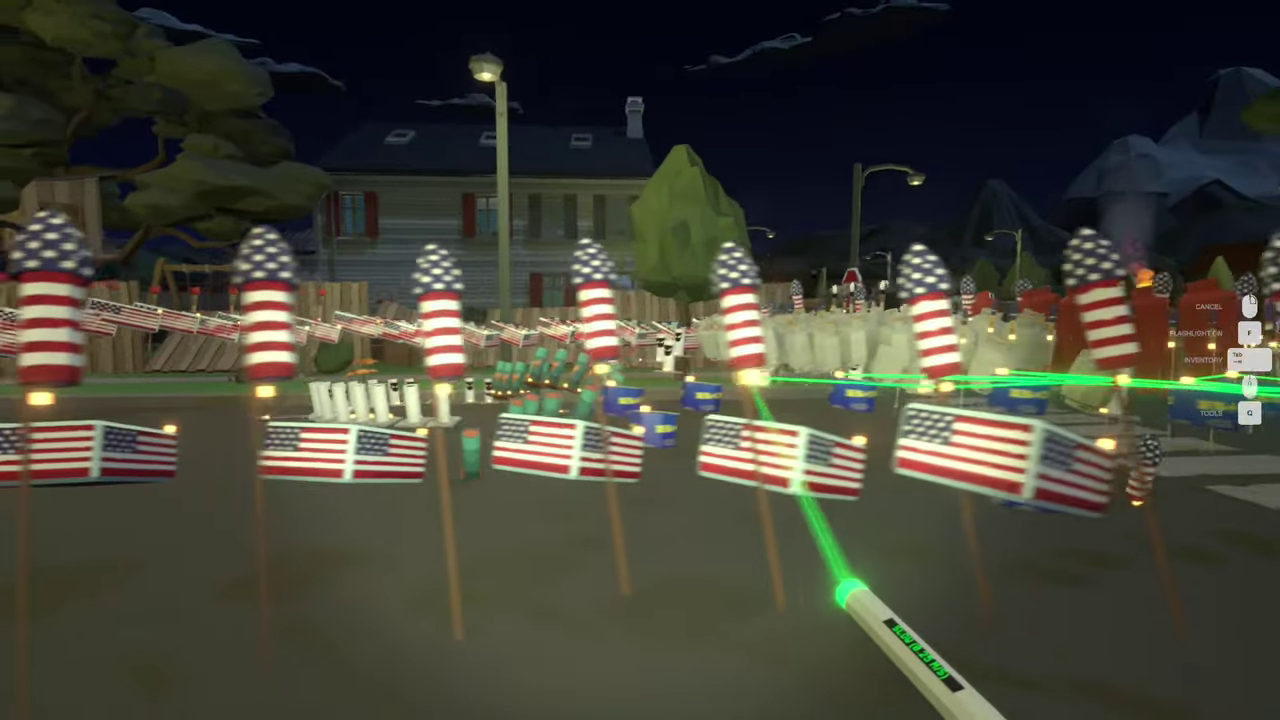
Step: Walk along the street past the fuse-linked flag-box rows toward the tree and lamppost
key("w")
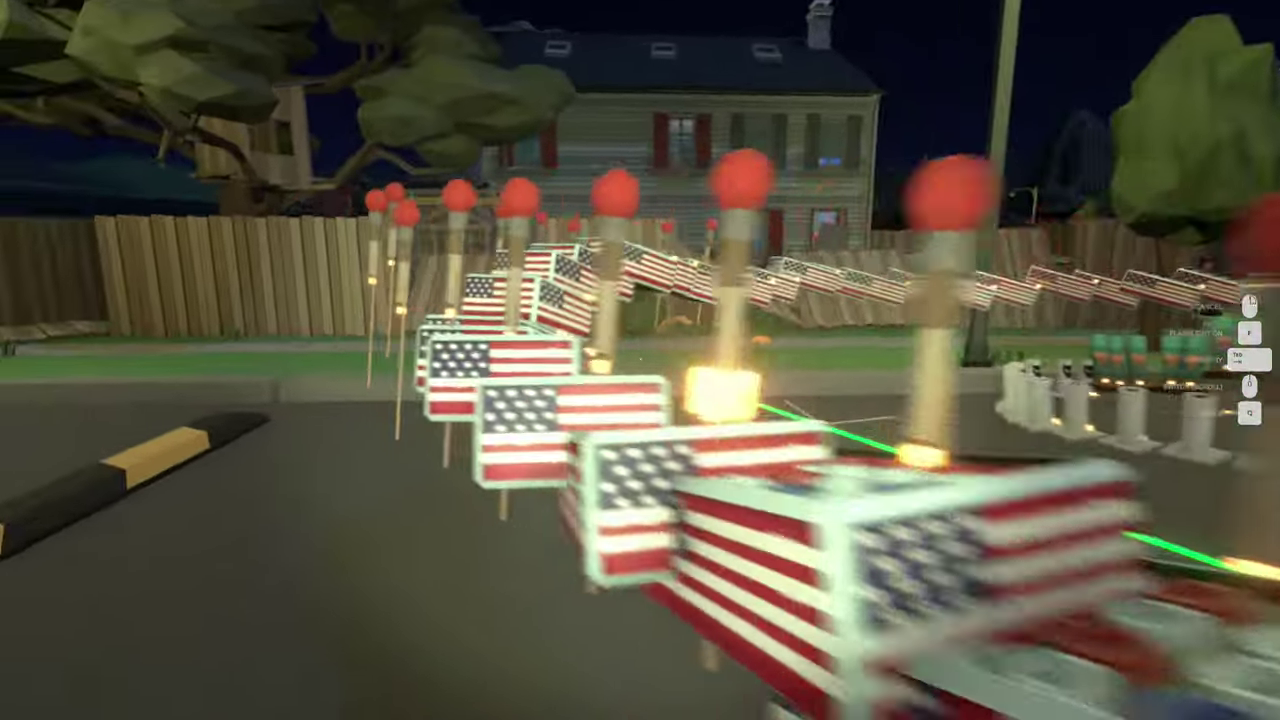
key("w")
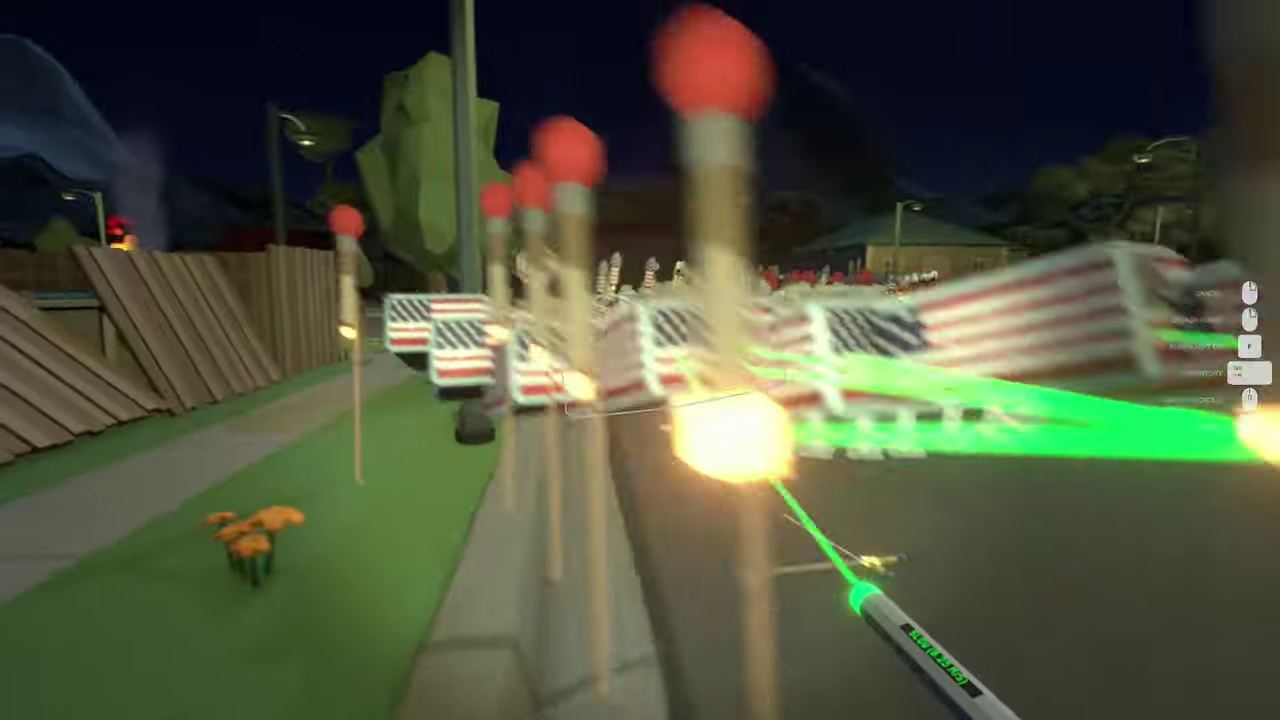
key("w")
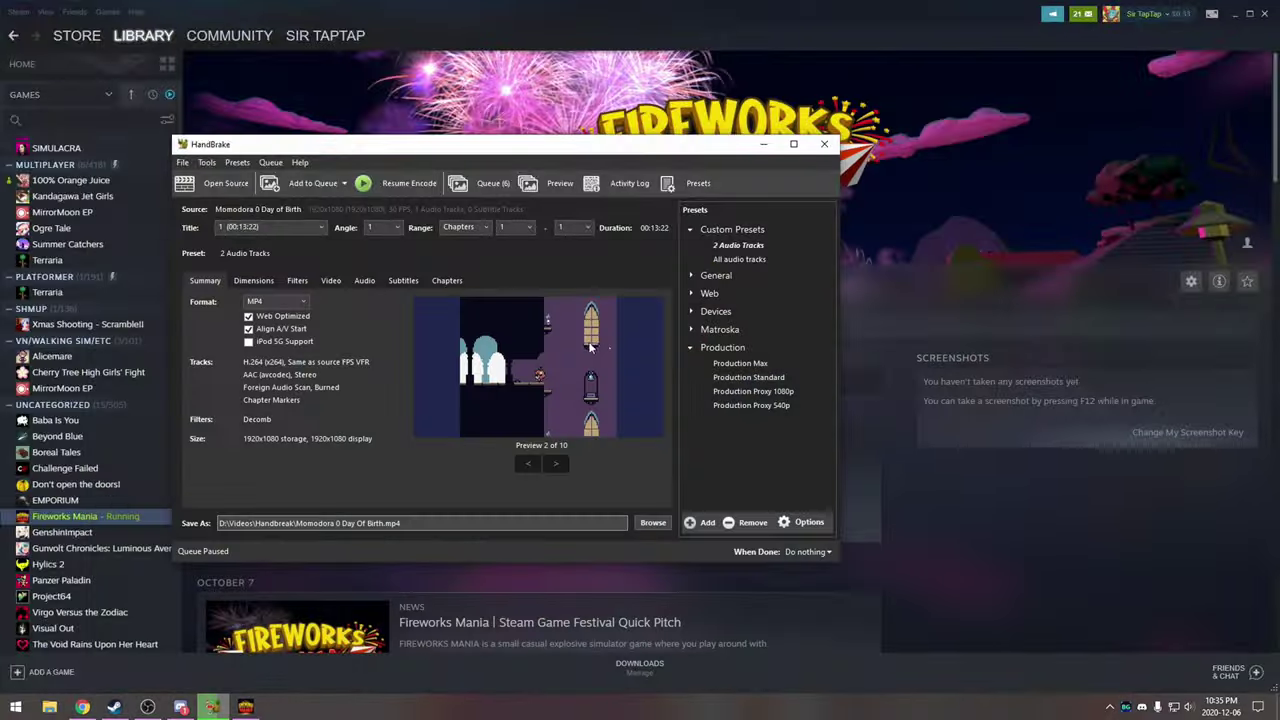
scroll(321, 216, "down", 2)
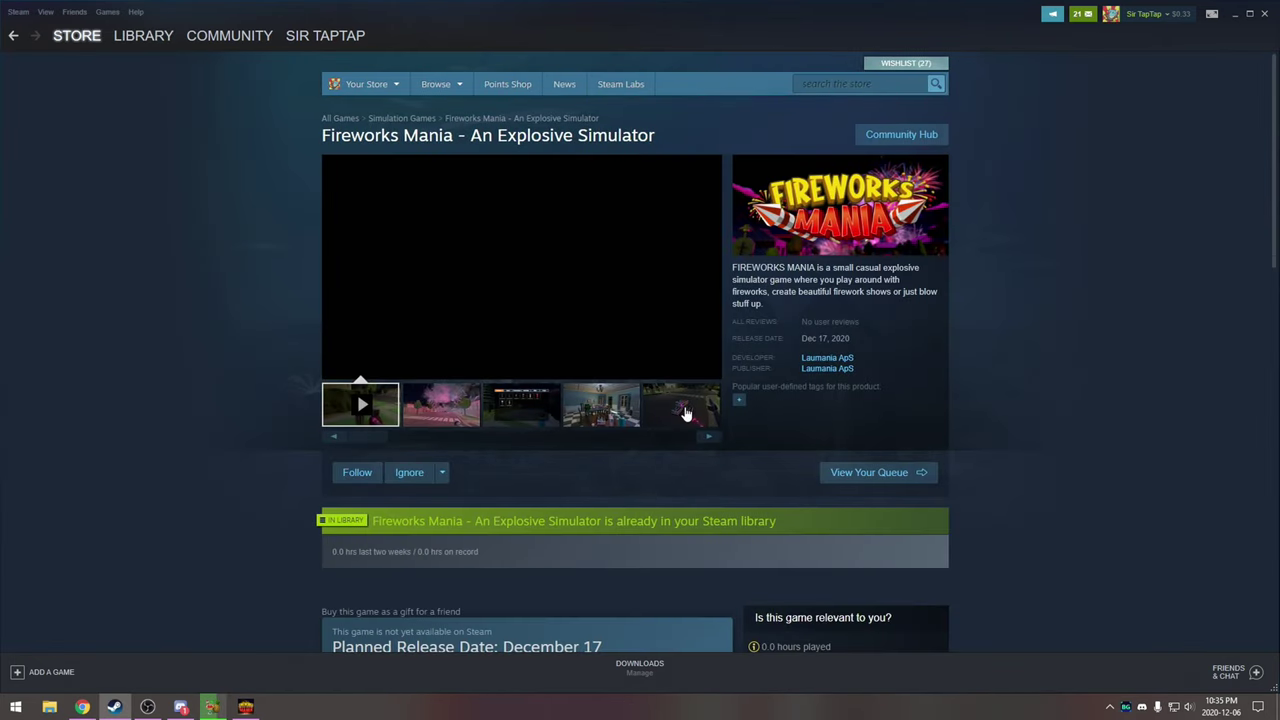
scroll(715, 452, "down", 2)
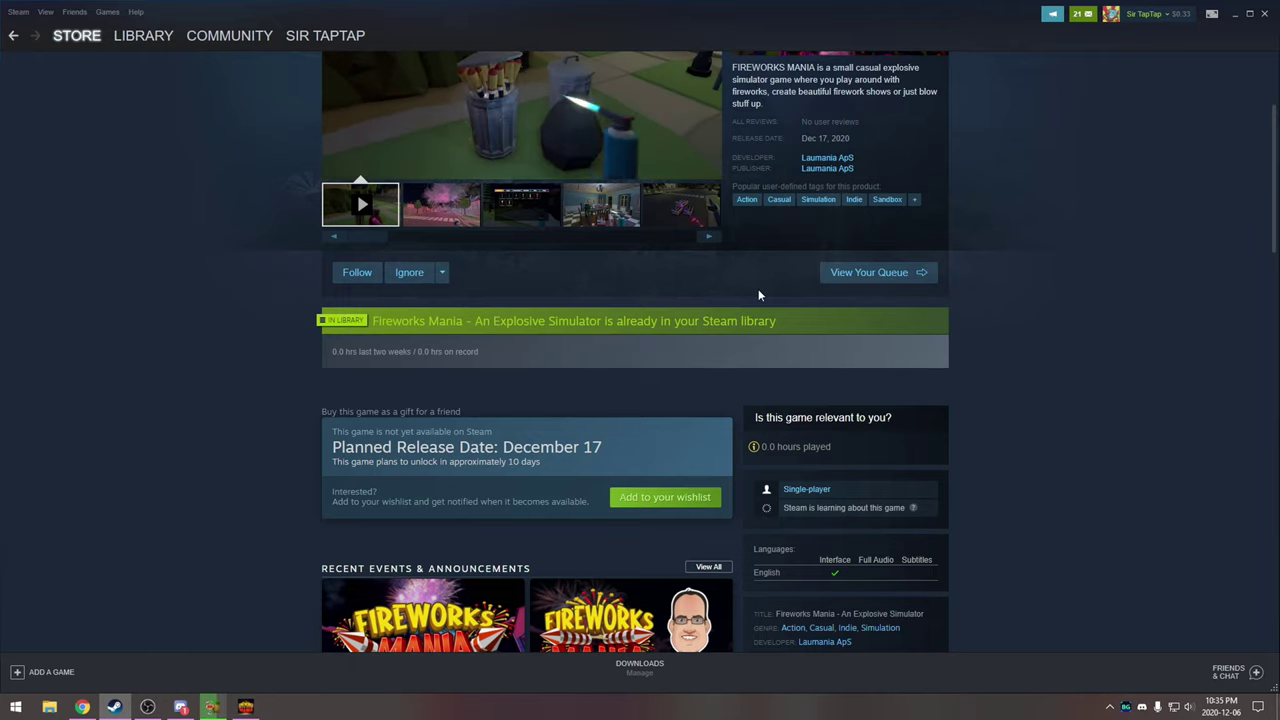
scroll(650, 430, "up", 1)
scroll(600, 450, "down", 3)
scroll(520, 390, "down", 5)
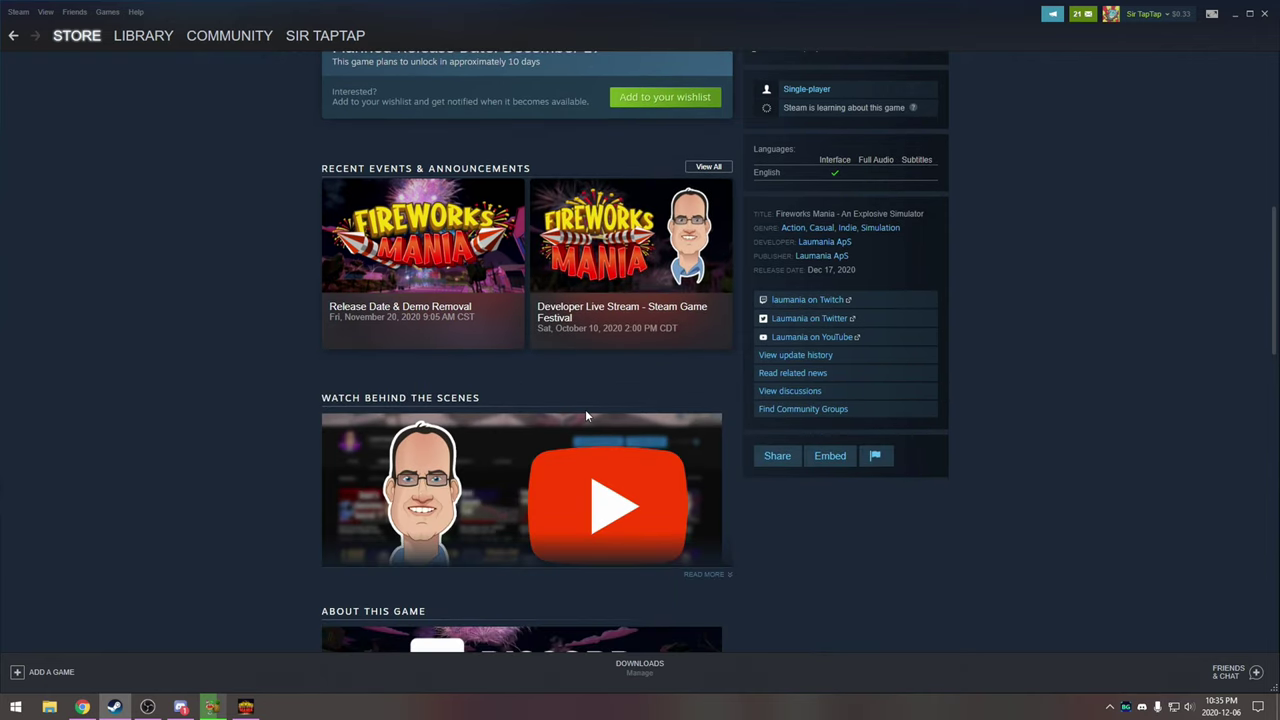
scroll(590, 420, "up", 7)
scroll(612, 440, "up", 5)
scroll(612, 440, "down", 5)
scroll(610, 445, "down", 5)
scroll(640, 450, "down", 6)
scroll(690, 470, "down", 6)
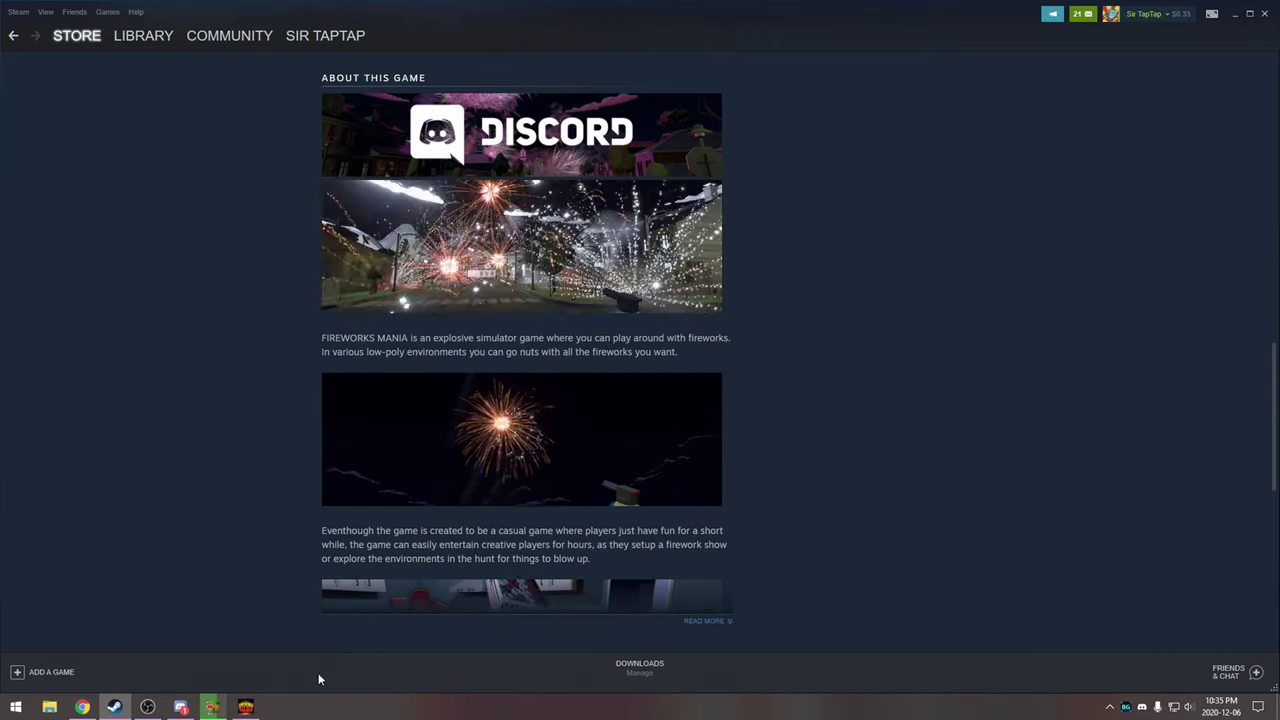
Step: Switch from Steam back to the running Fireworks Mania game
left_click(250, 708)
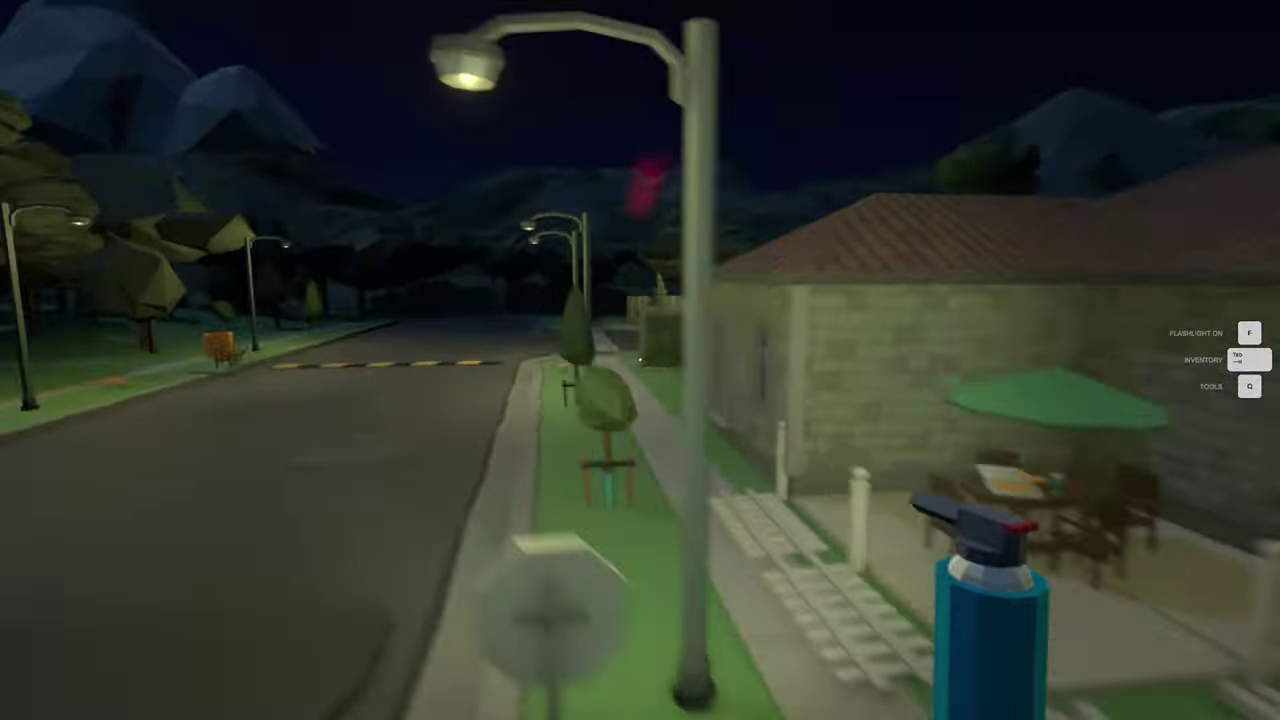
key("w")
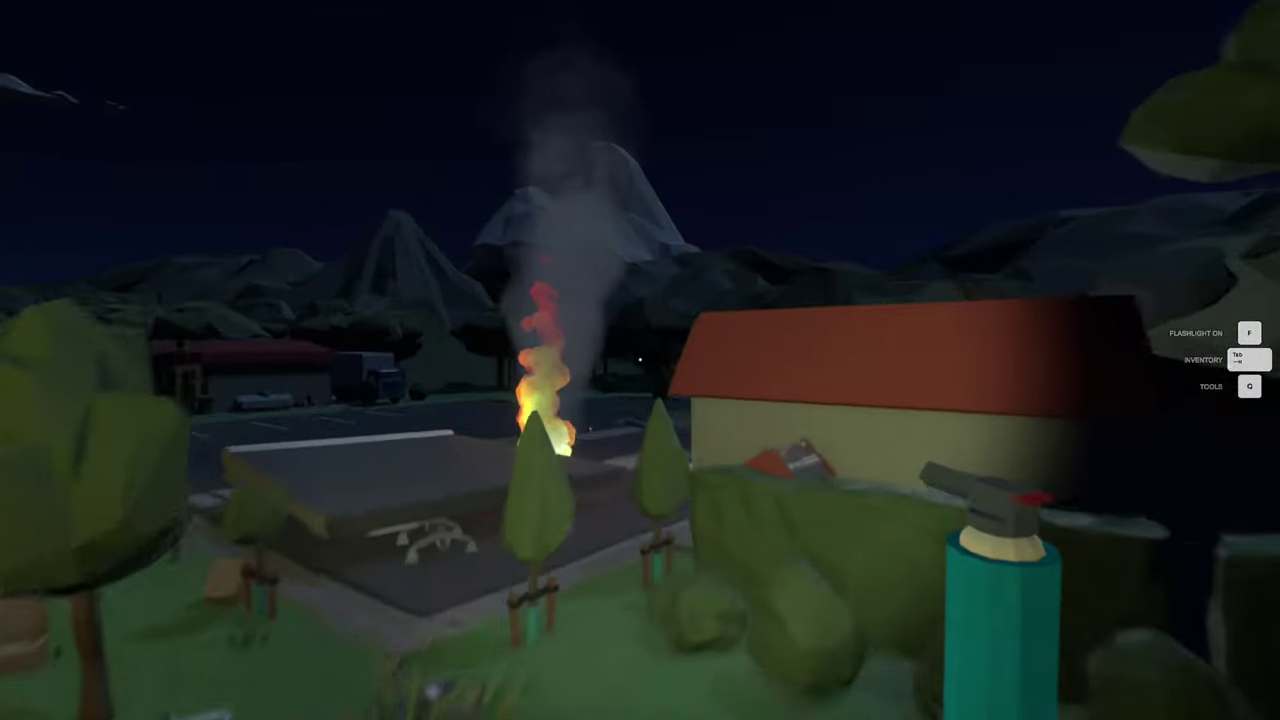
Step: Light the torch and cross the lawn and street into the white house's vegetable garden
left_click(640, 360)
key("w")
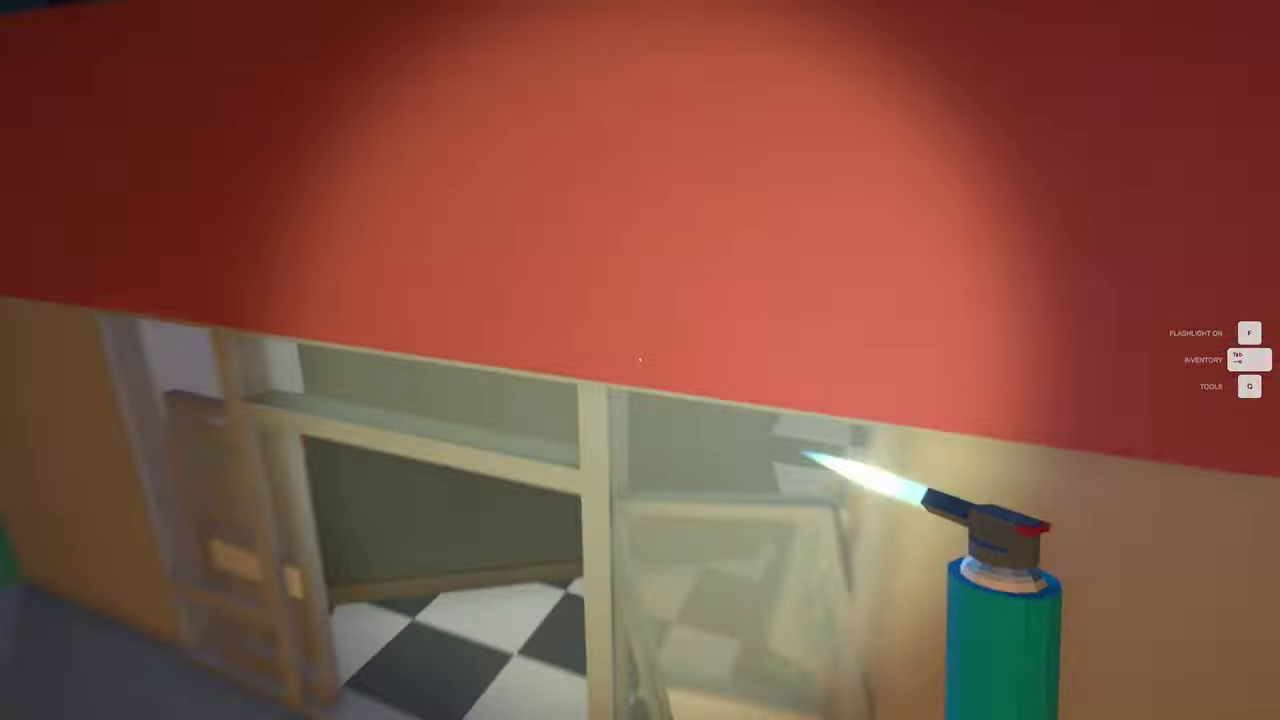
key("w")
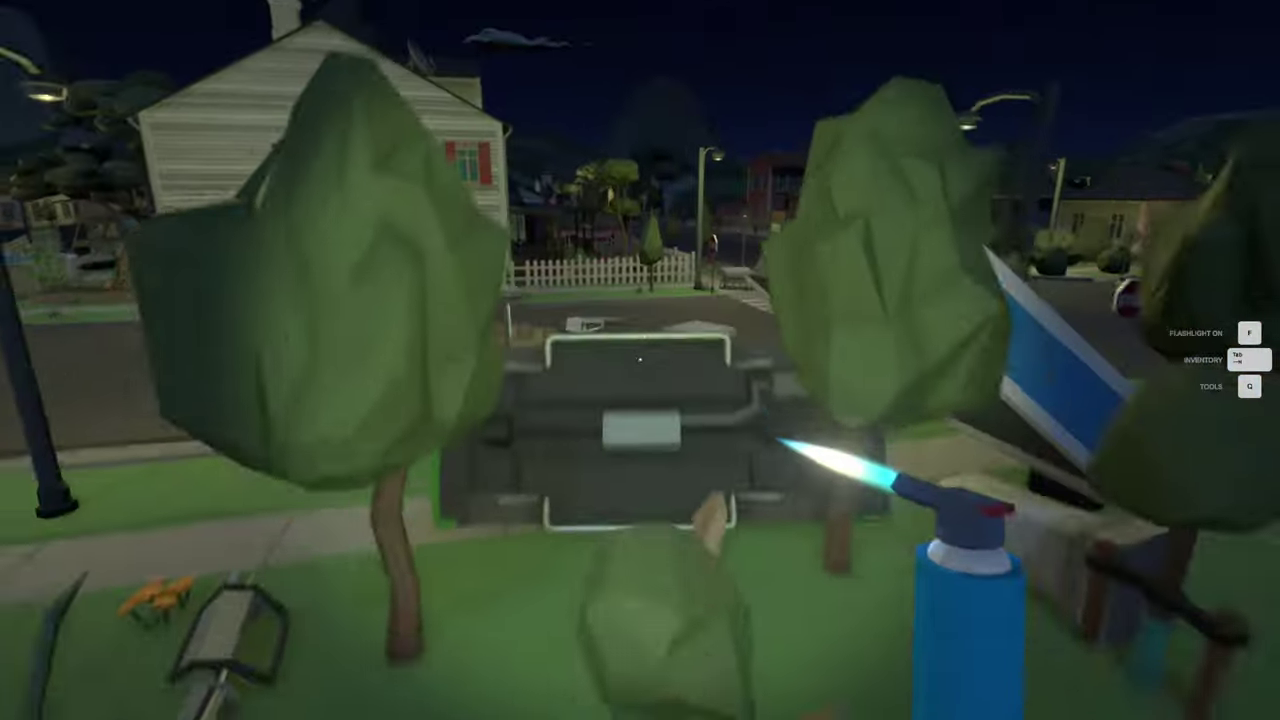
key("w")
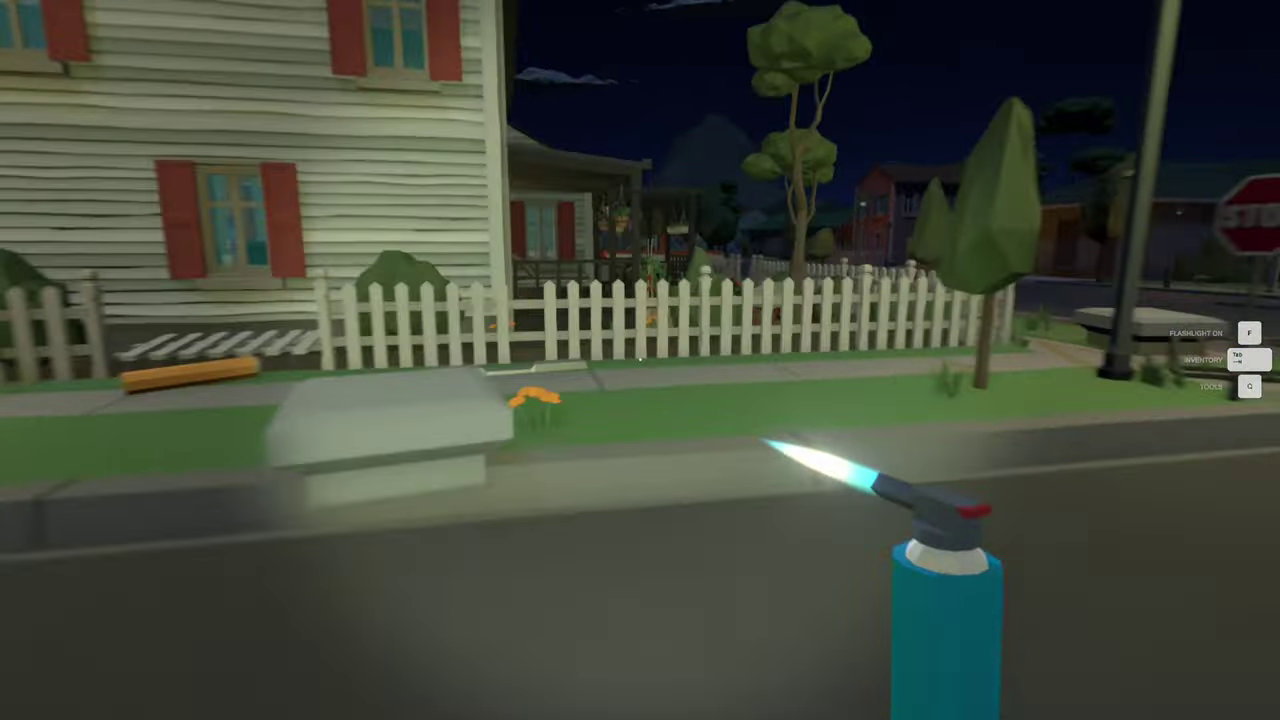
key("w")
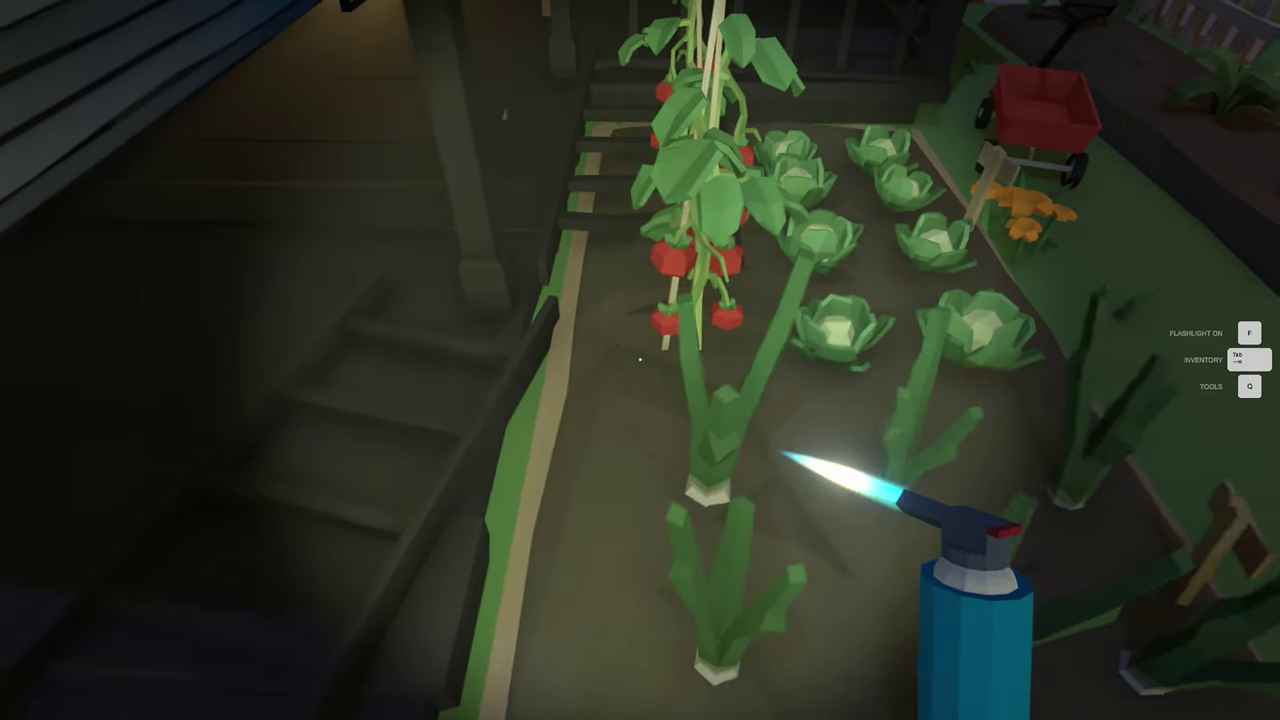
key("s")
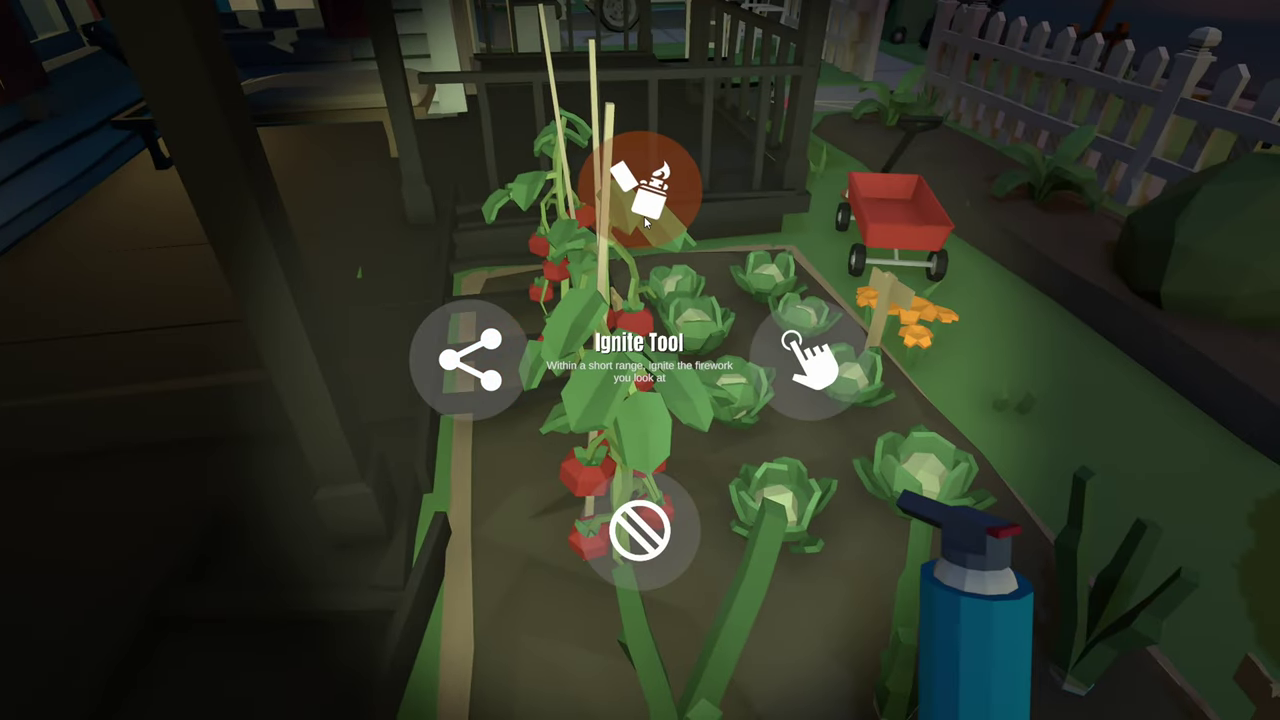
Step: Bring up the spawn inventory, place a flamingo, and reopen the inventory
key("Tab")
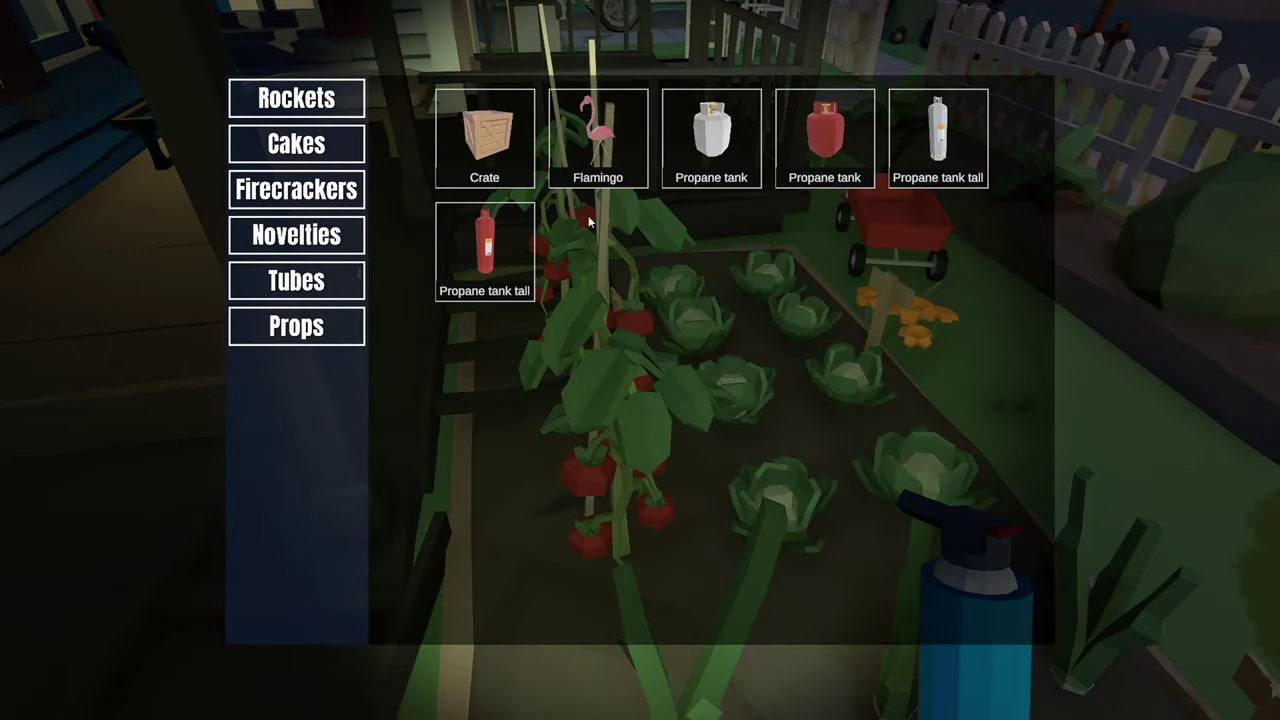
key("Tab")
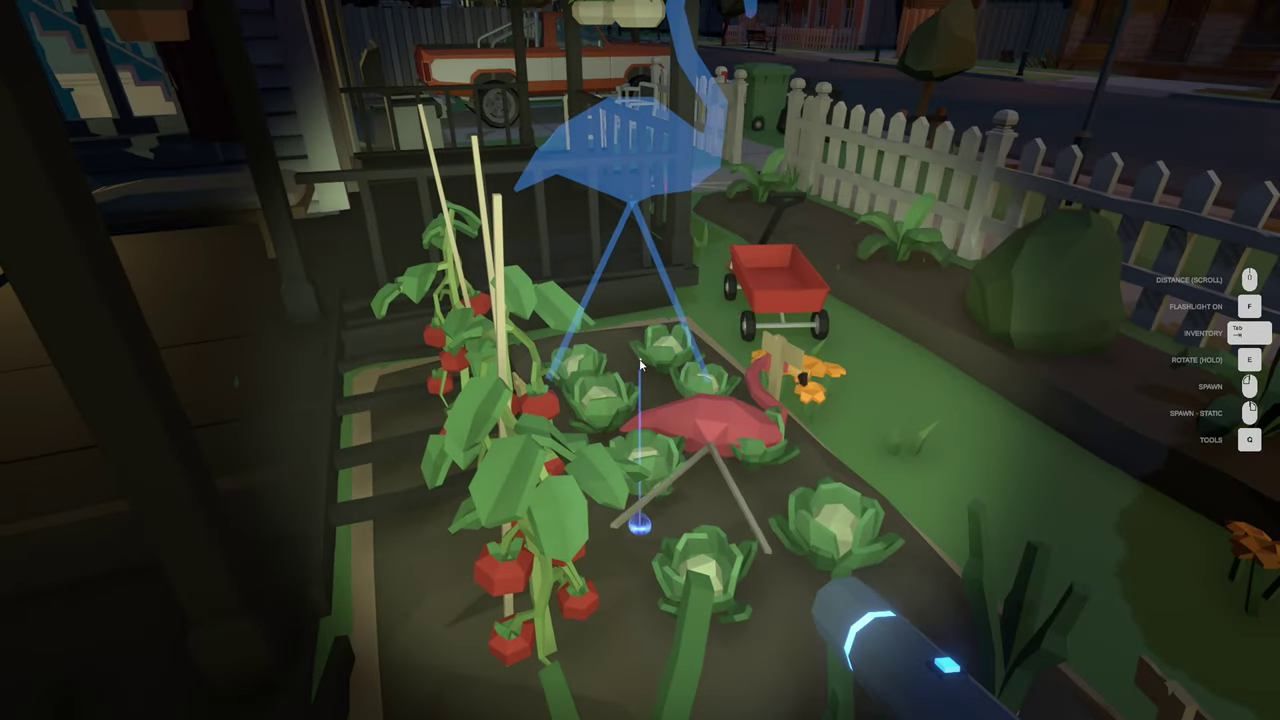
key("Tab")
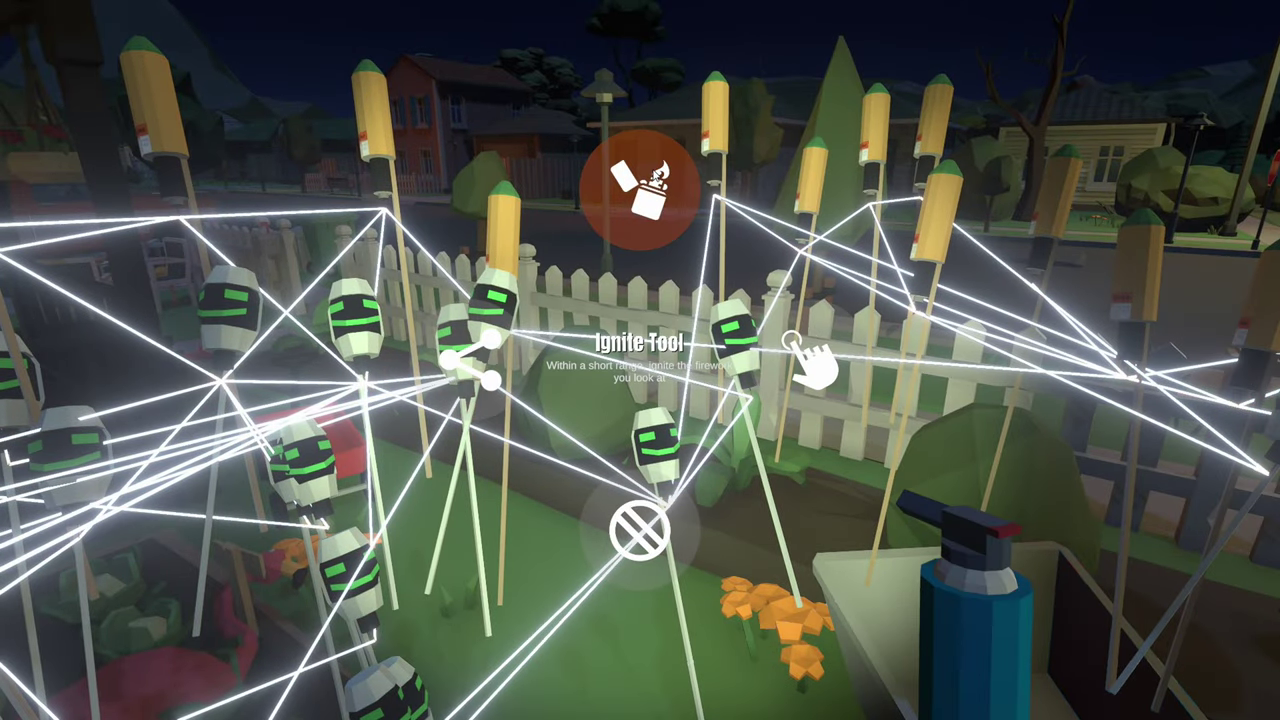
Step: Light the fuse on the garden's linked rockets with the torch flame
left_click(805, 355)
left_click(640, 360)
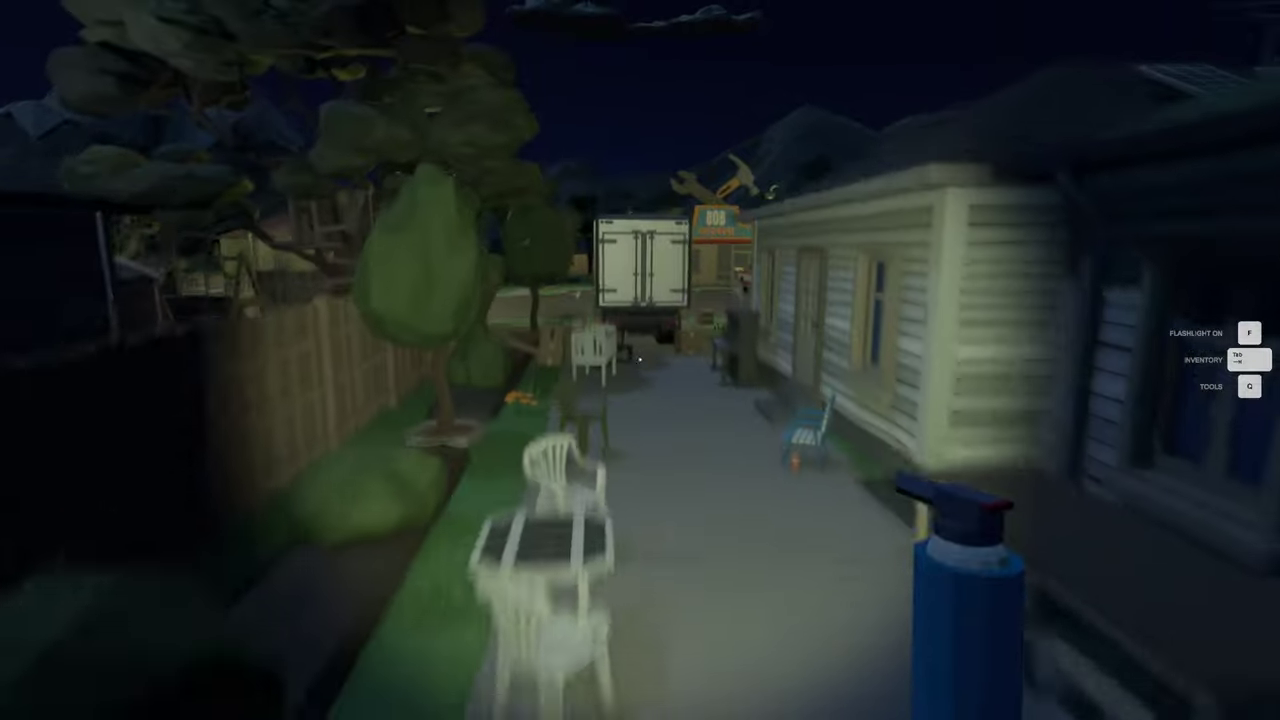
Step: Walk past the fence and white bench, around the church's side wall, and down the aisle
key("w")
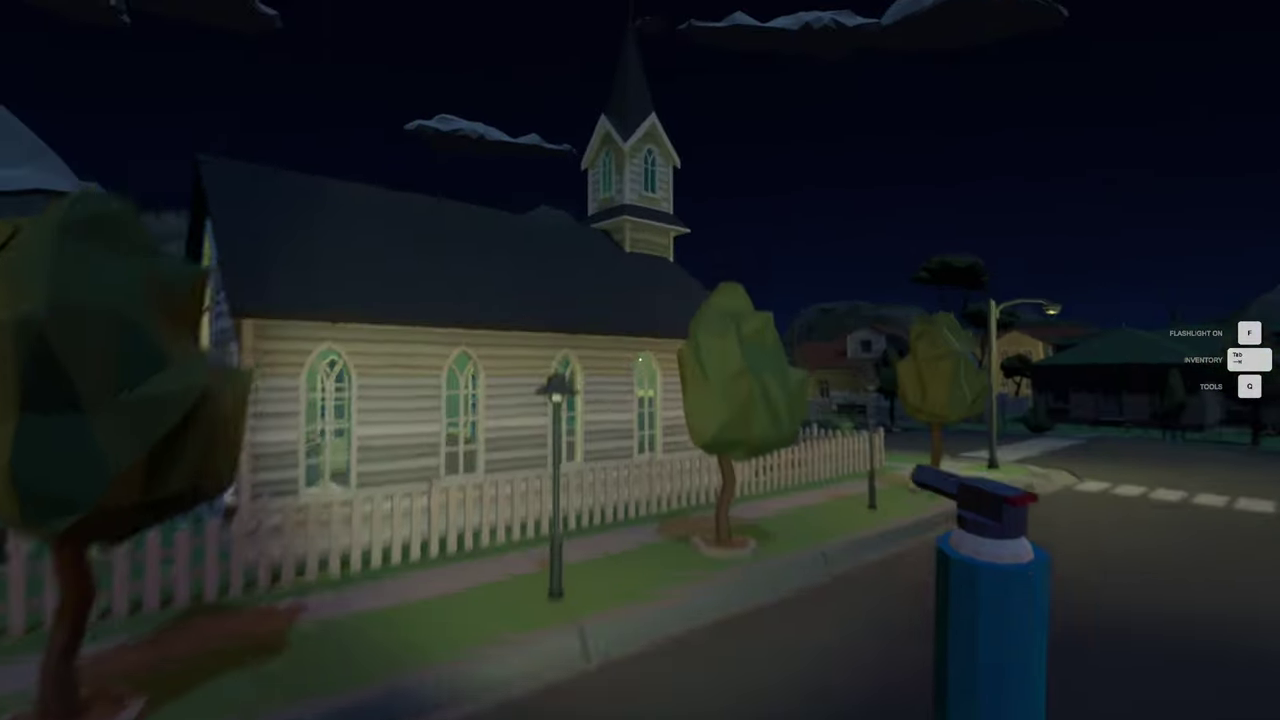
key("w")
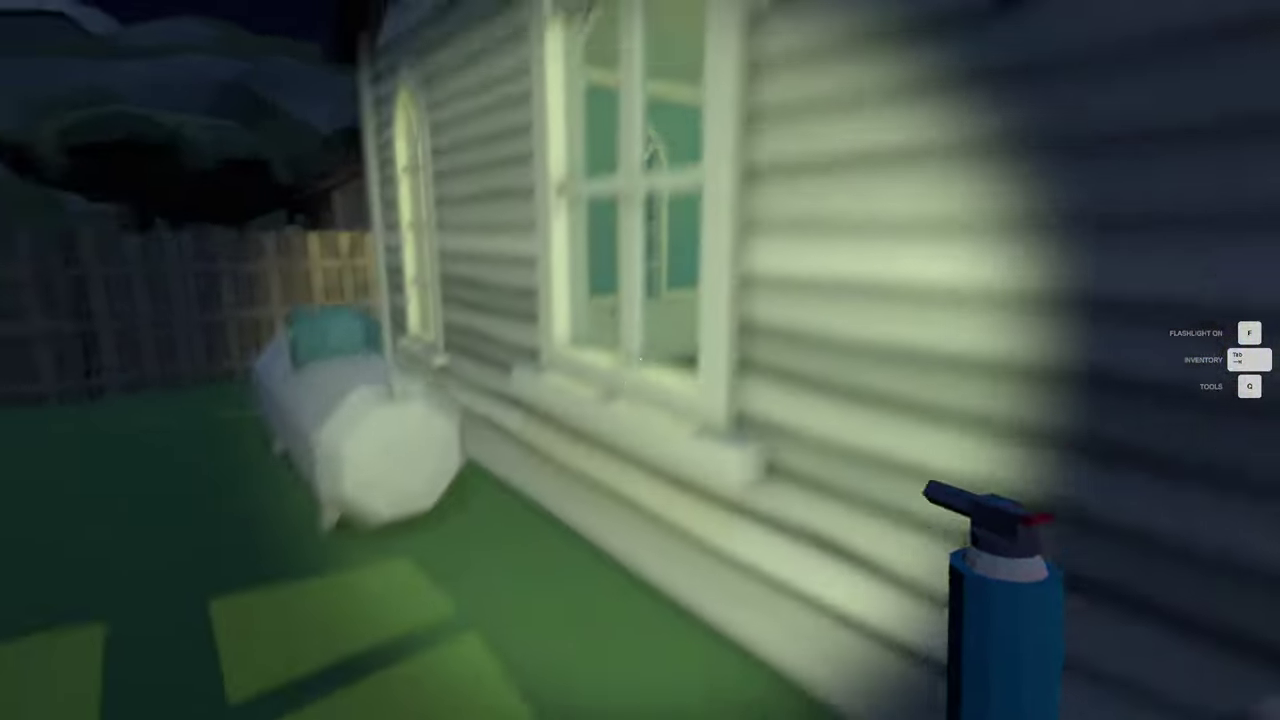
key("w")
left_click(640, 360)
key("w")
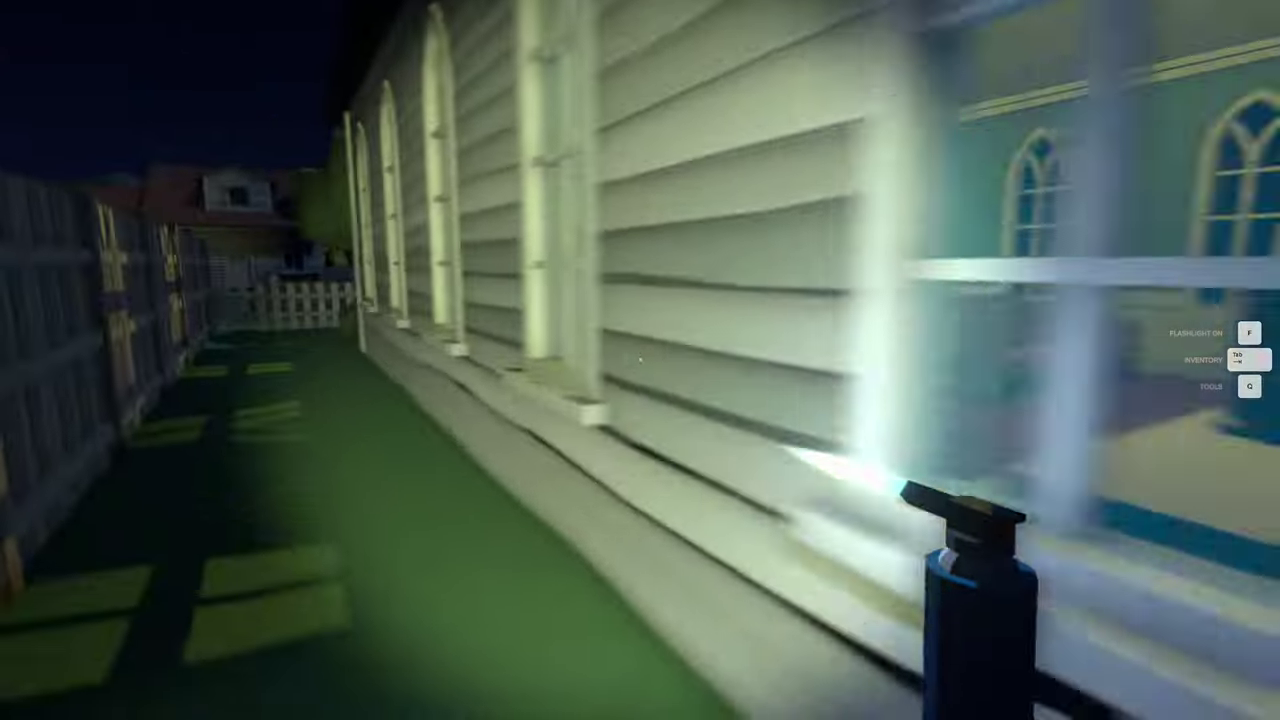
key("w")
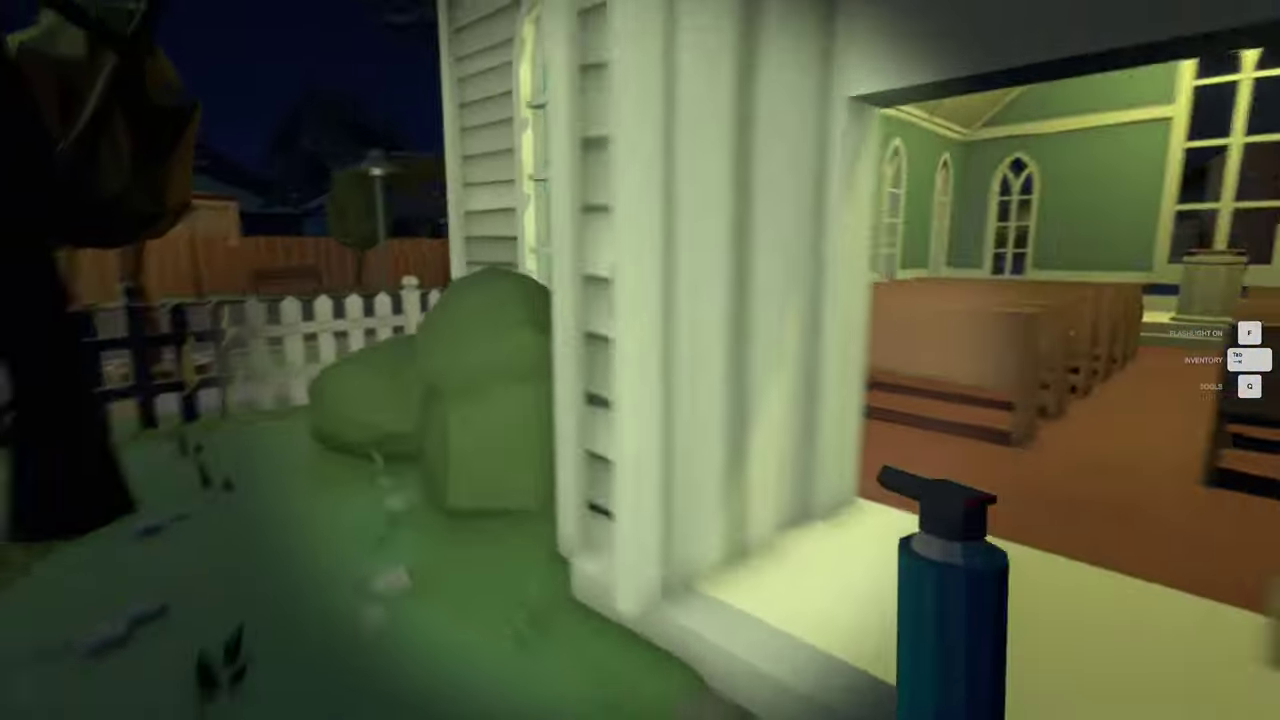
key("w")
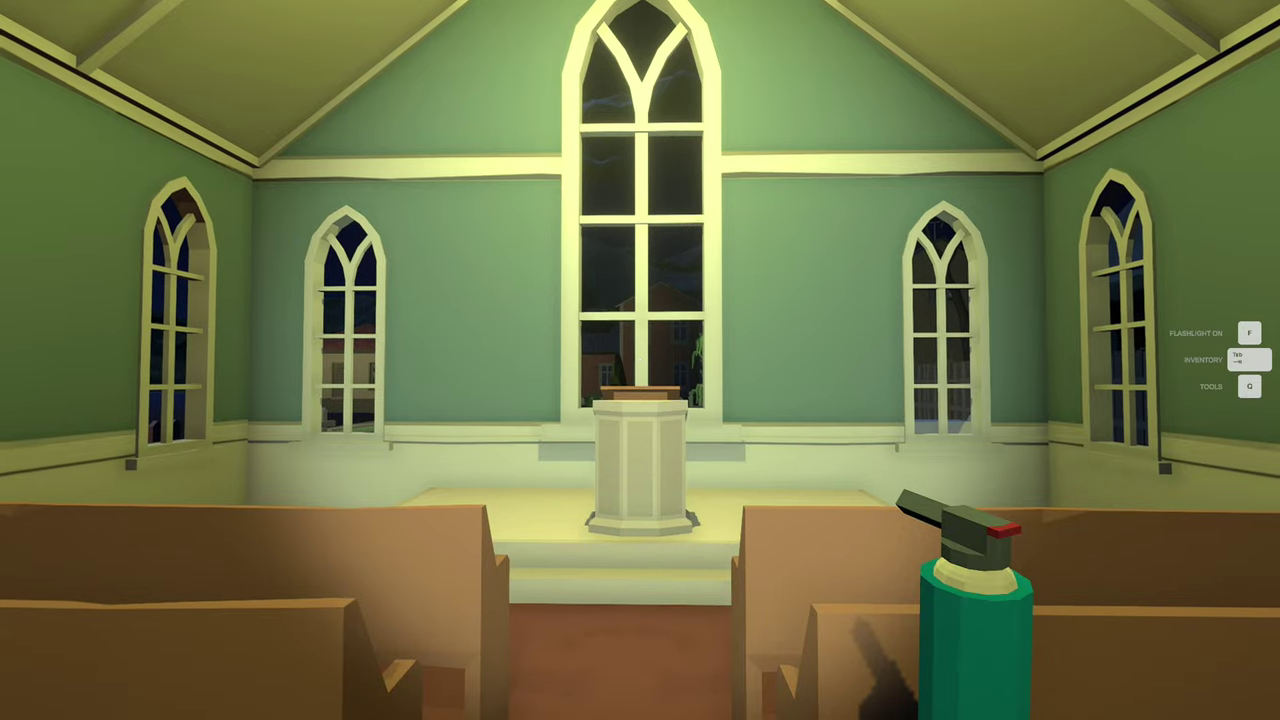
Step: Spawn red-and-white Viper Too rockets among the pews below the pulpit
key("Tab")
left_click(610, 354)
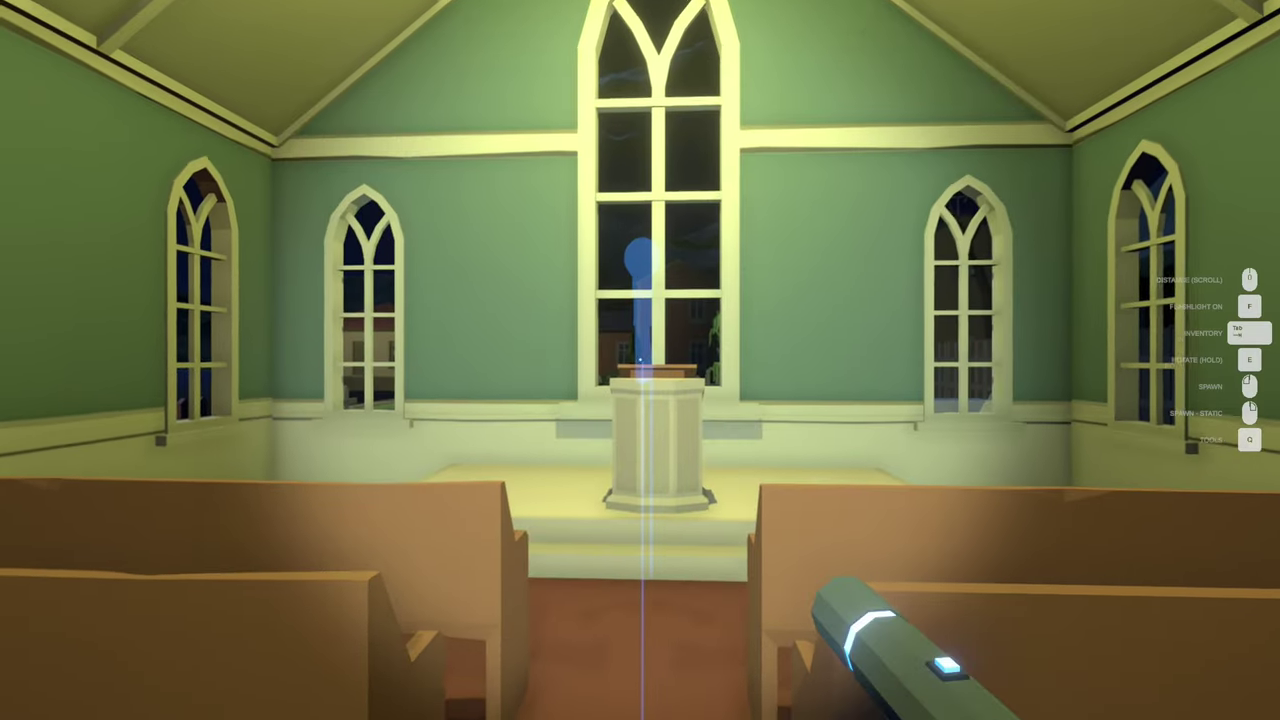
key("s")
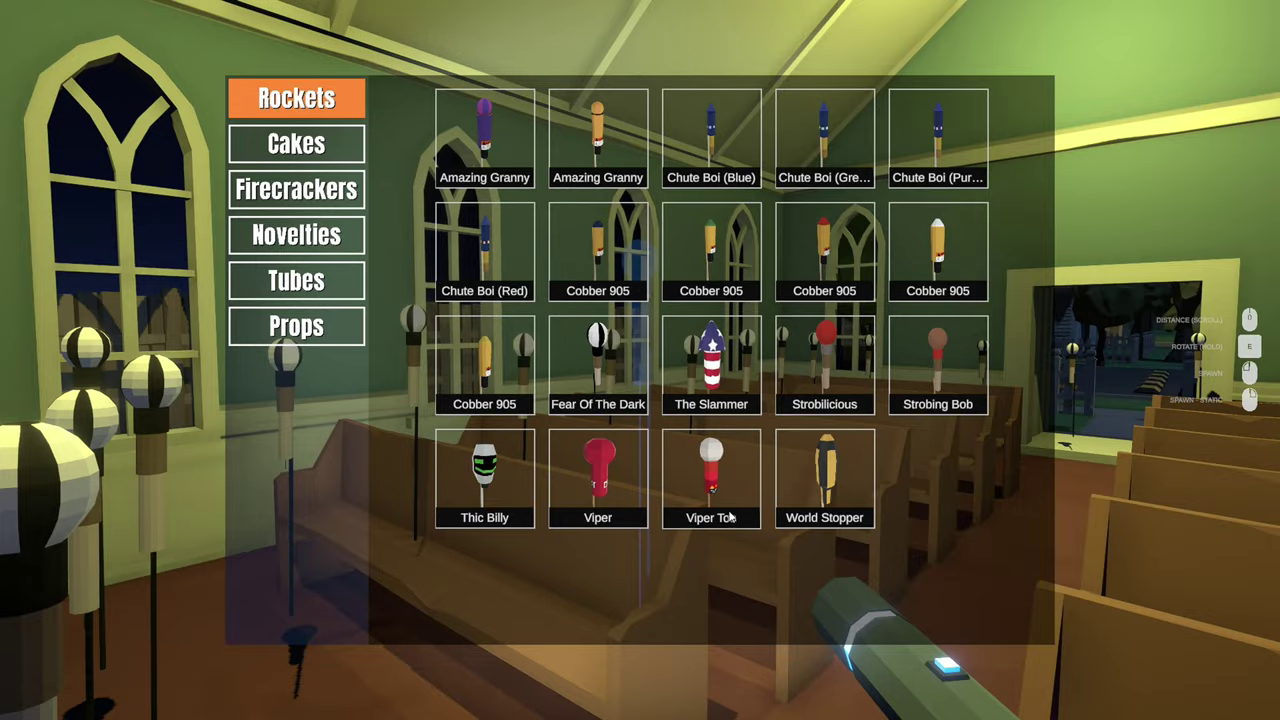
left_click(731, 516)
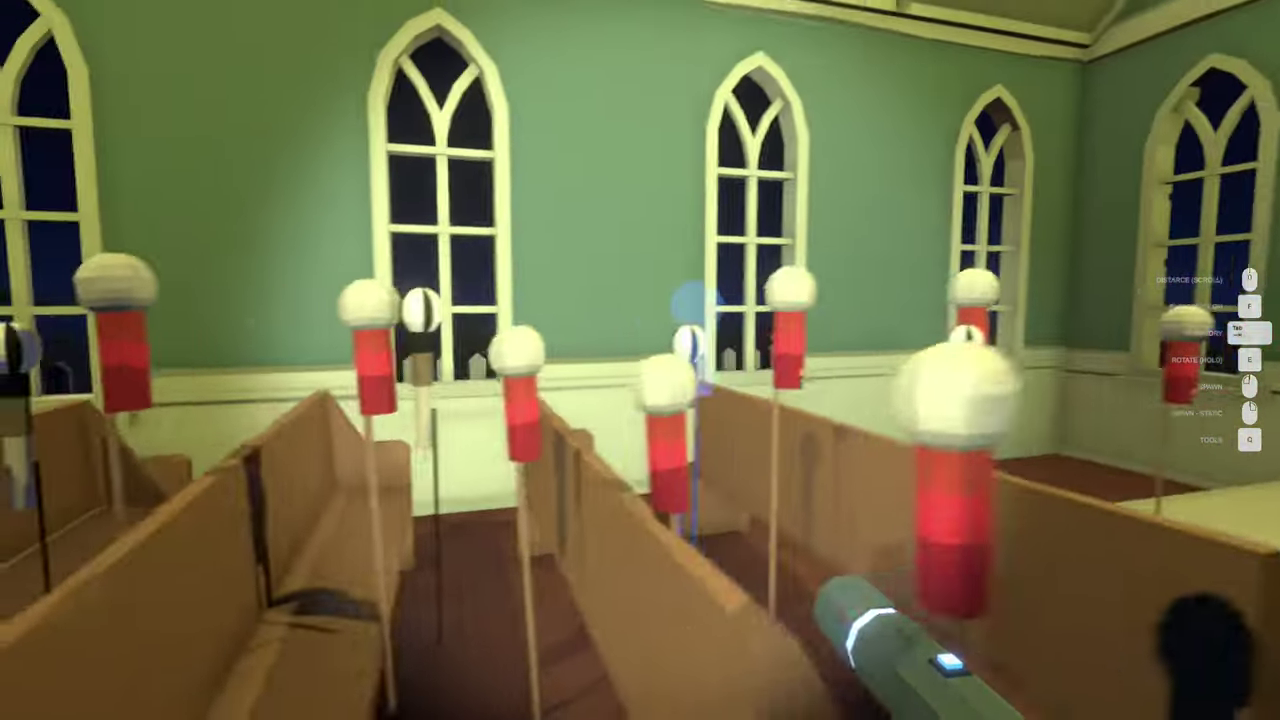
key("Tab")
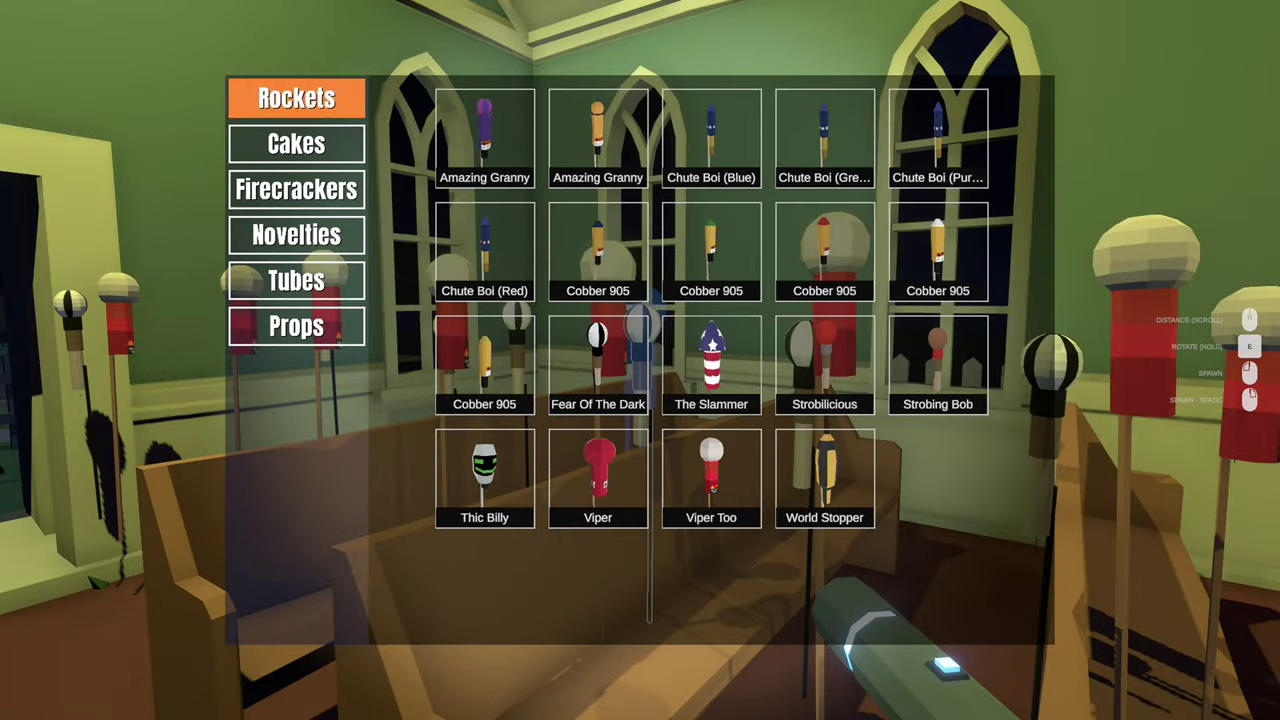
key("Tab")
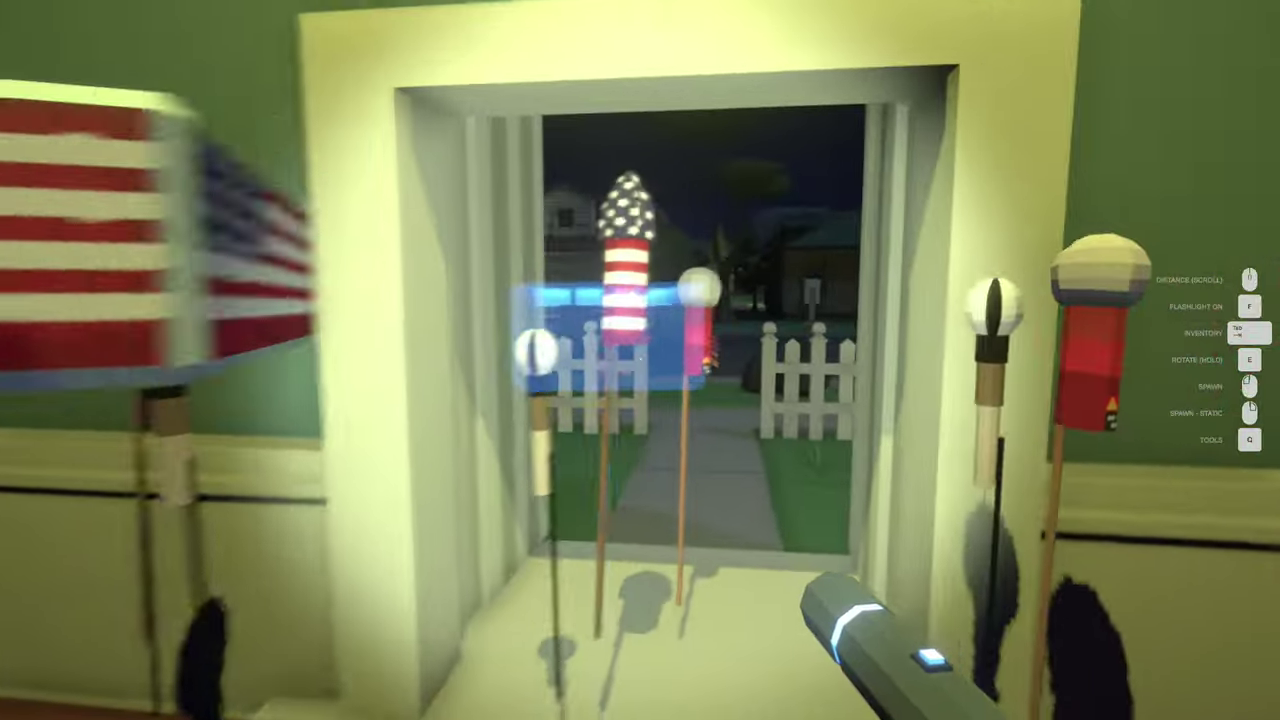
key("w")
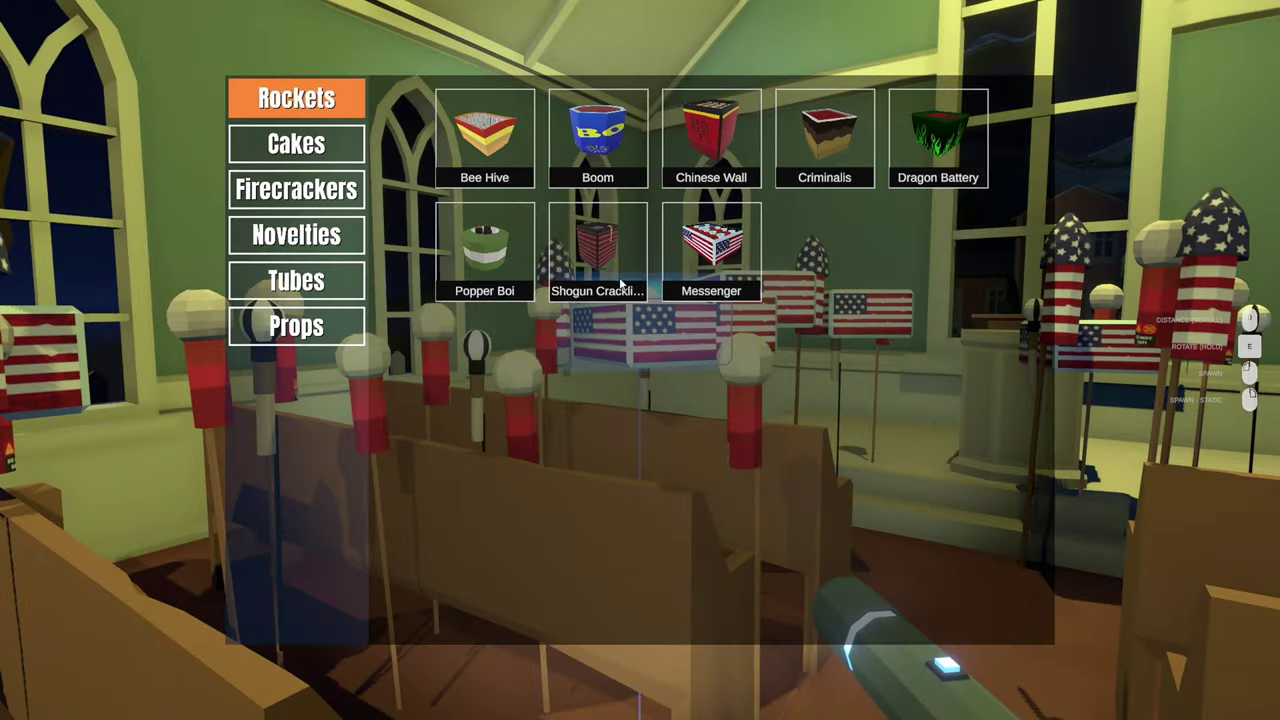
Step: Place Shogun Crackling cakes near the doorway and spawn a Popper Boi cake
left_click(620, 285)
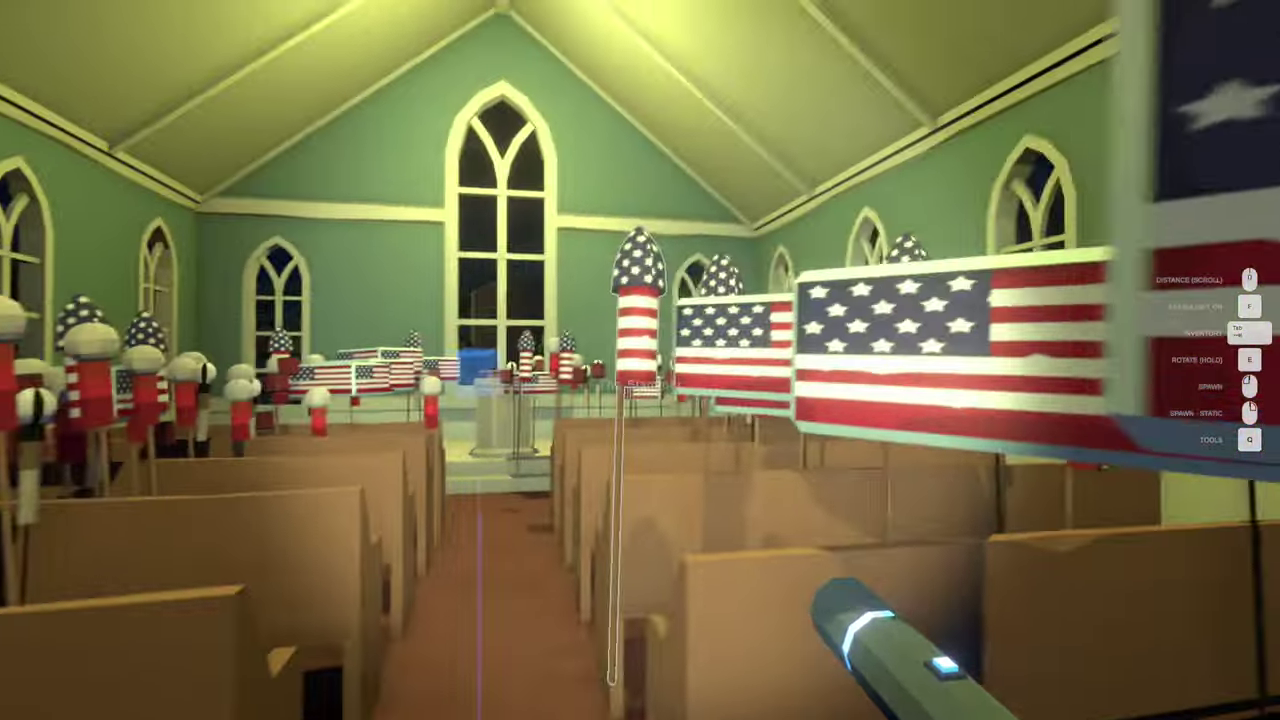
key("Tab")
left_click(503, 260)
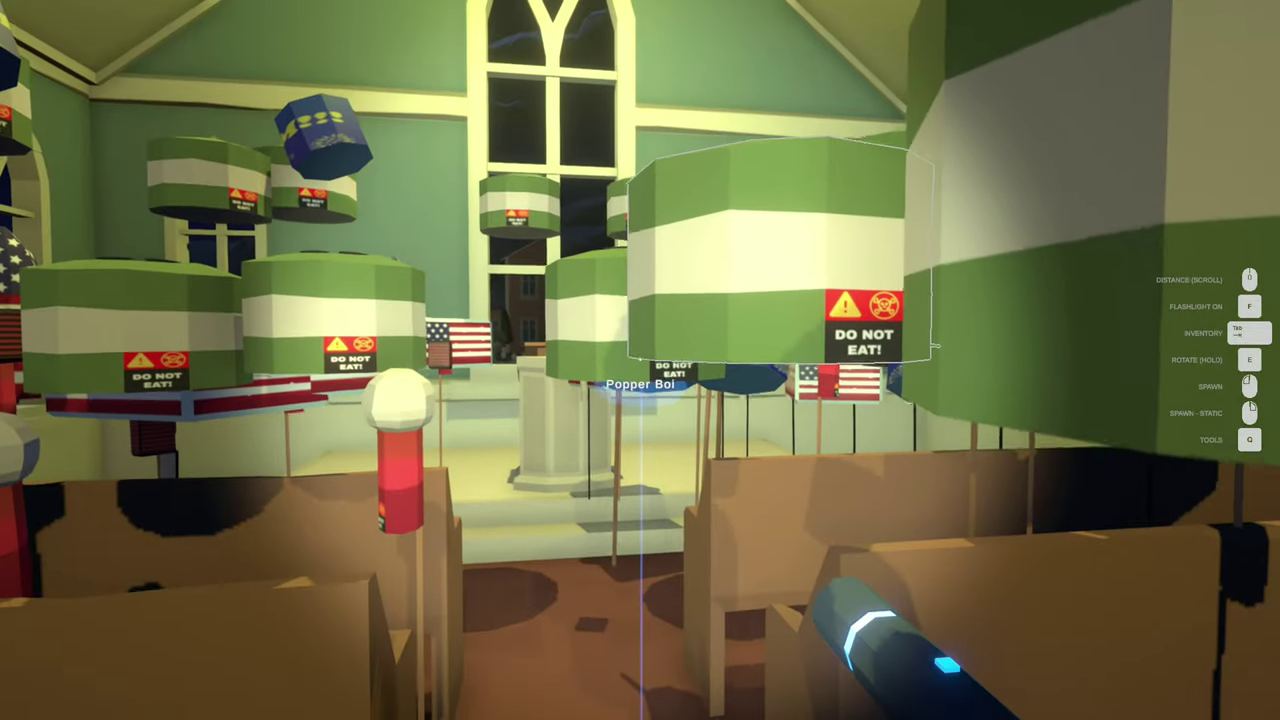
Step: Open the fireworks inventory inside the church
key("Tab")
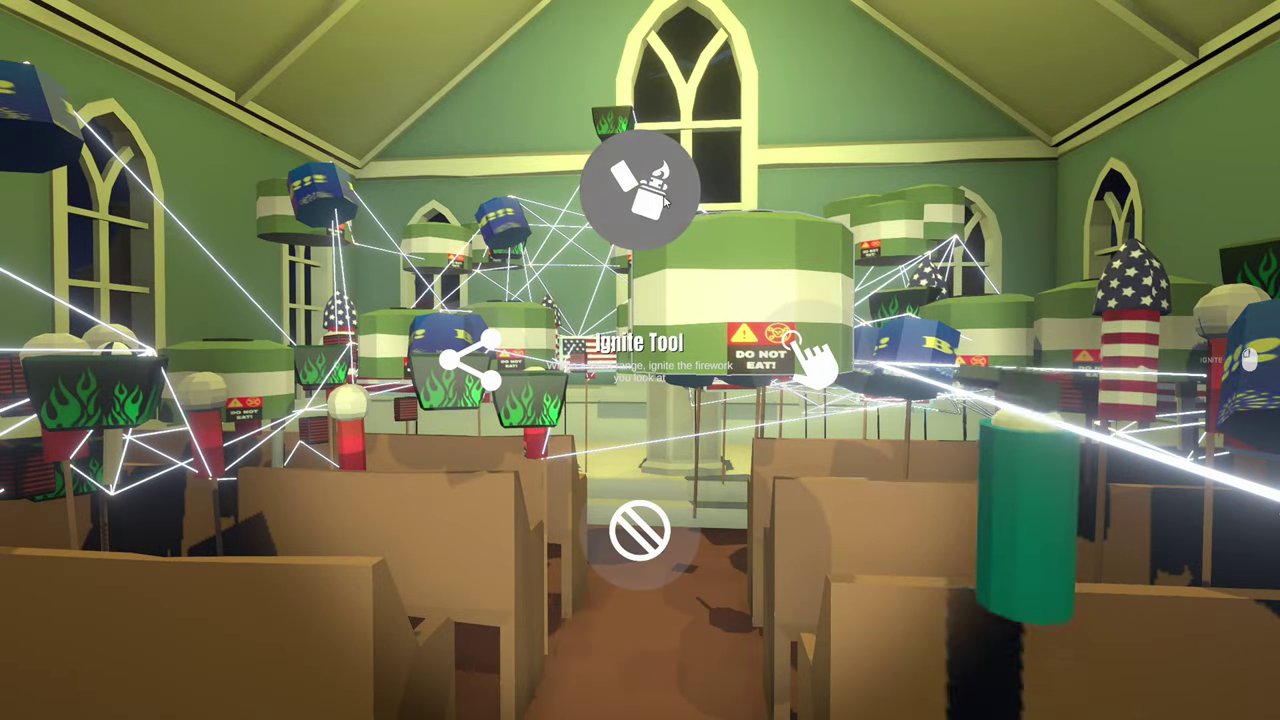
Step: Equip the igniter and move among the church fireworks
key("q")
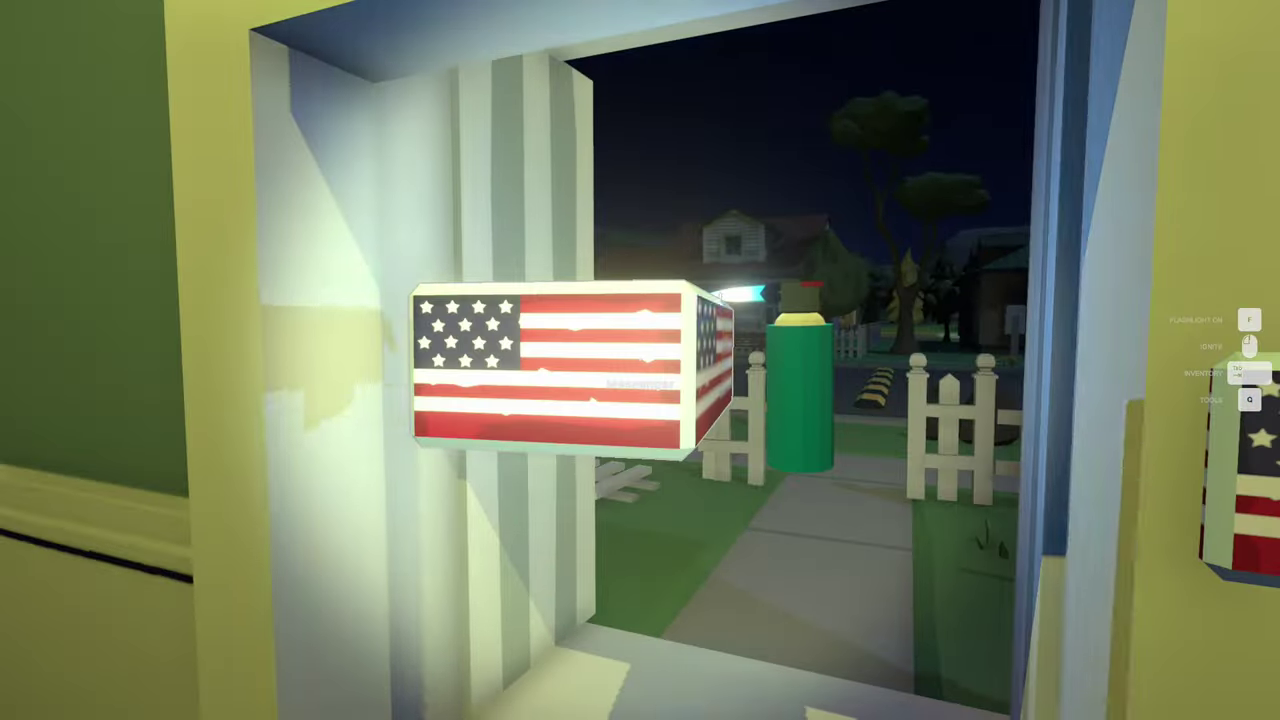
Step: Walk up the emptied church aisle to the pulpit and back toward the door
key("s")
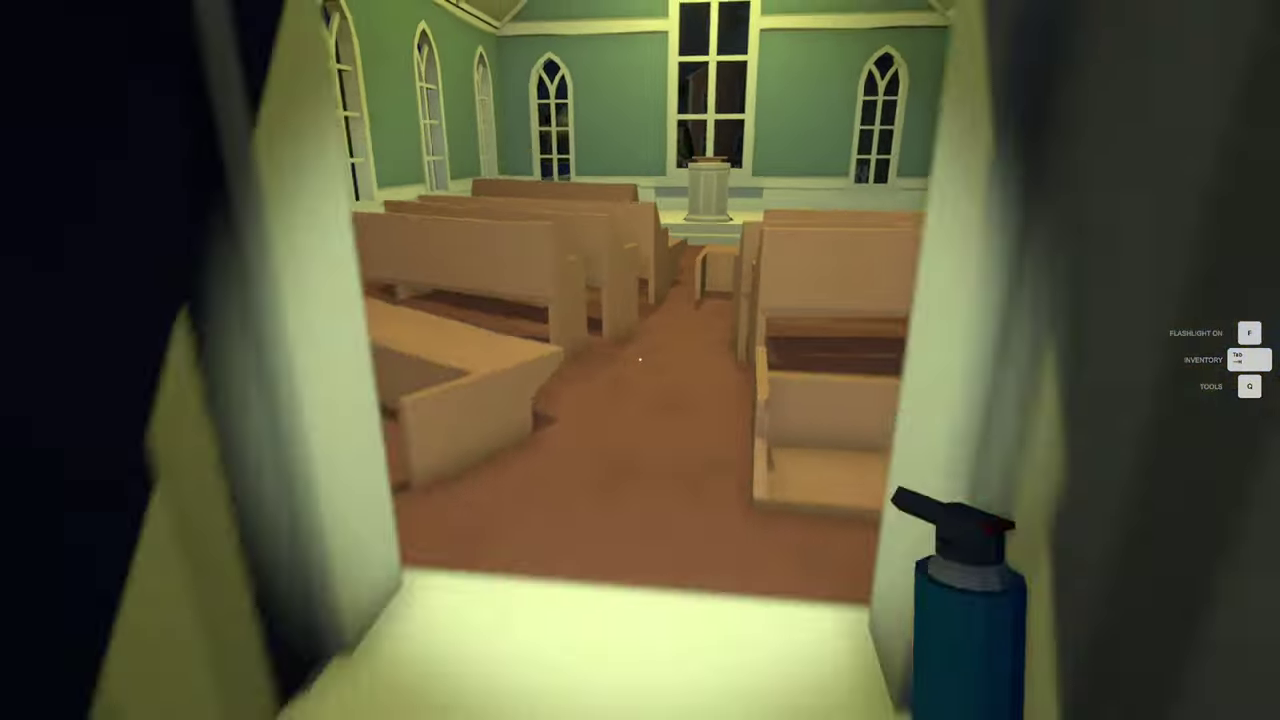
key("w")
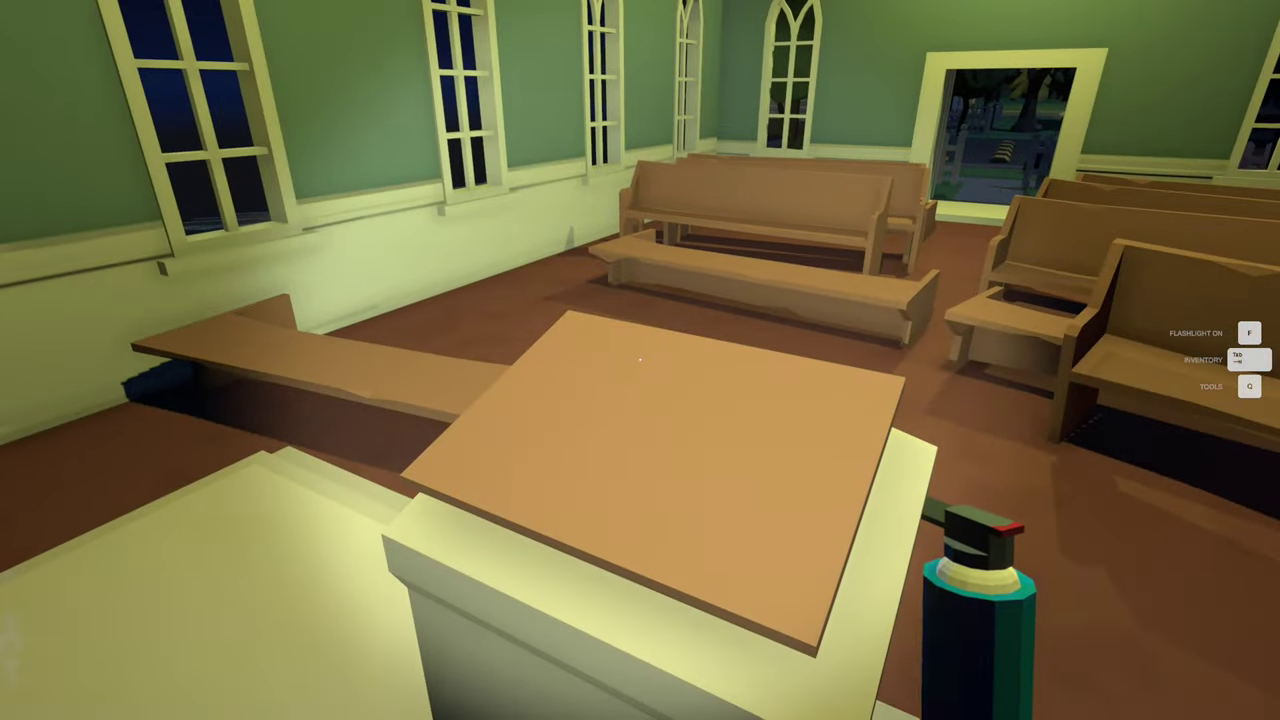
key("w")
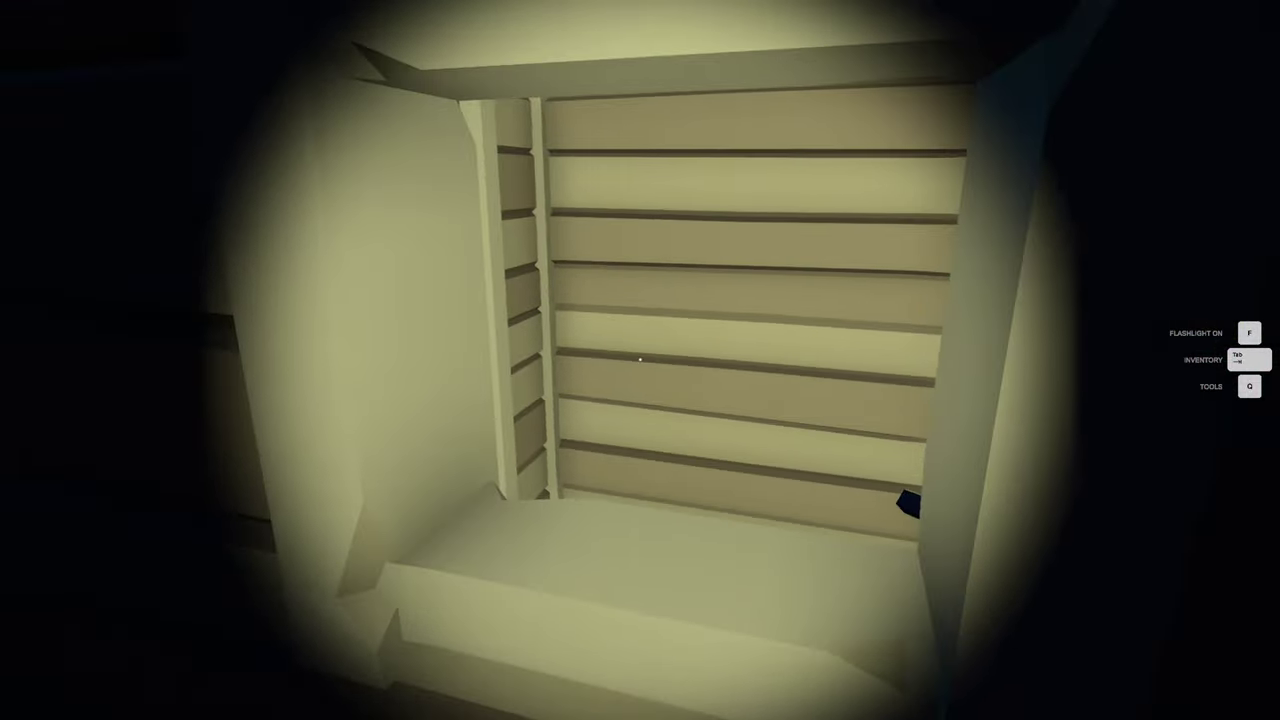
Step: Spawn several Shogun Crackling boxes in the shed from the fireworks inventory
key("Tab")
left_click(569, 251)
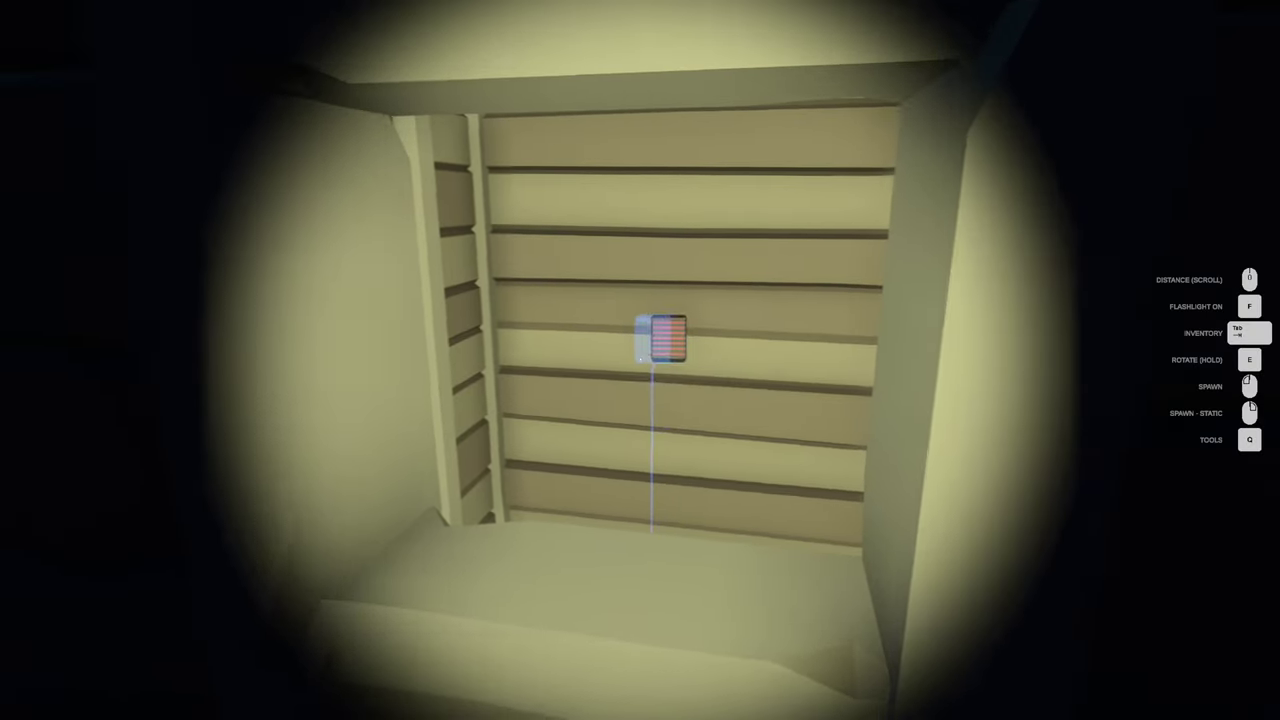
key("s")
left_click(640, 360)
key("w")
Step: Attach a fuse to the crackling boxes with the fuse tool
key("Tab")
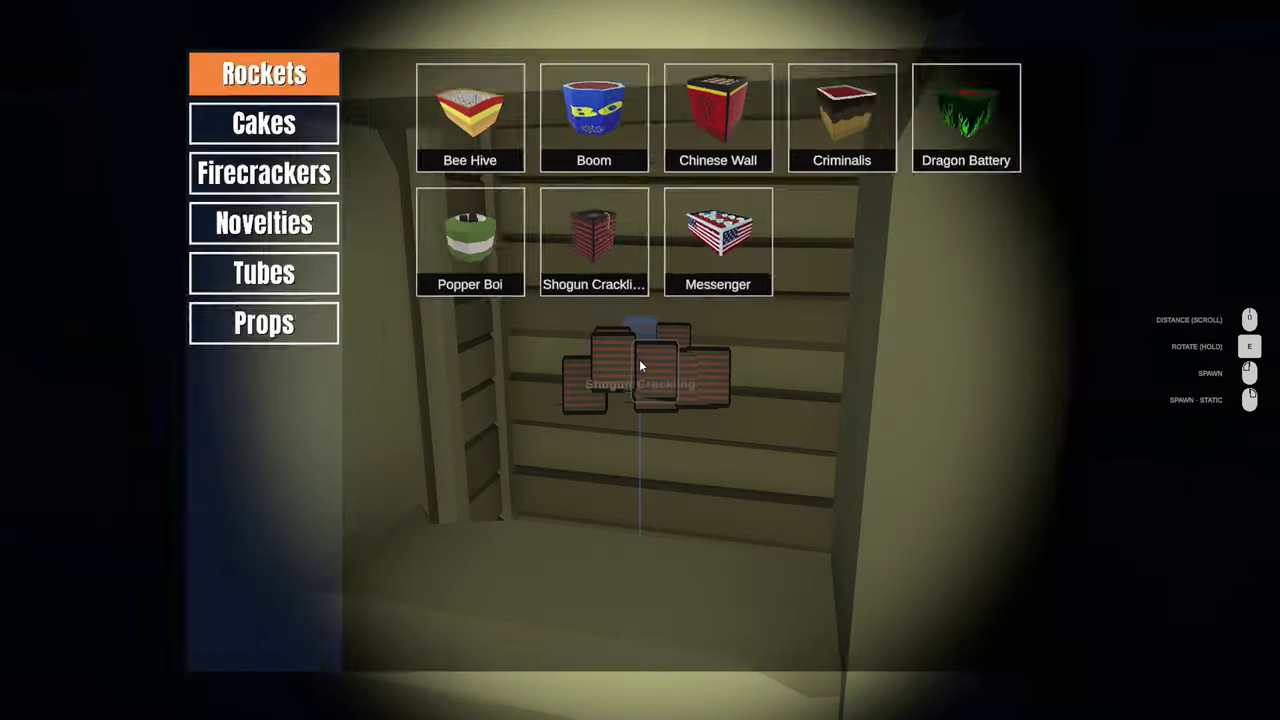
key("Tab")
key("q")
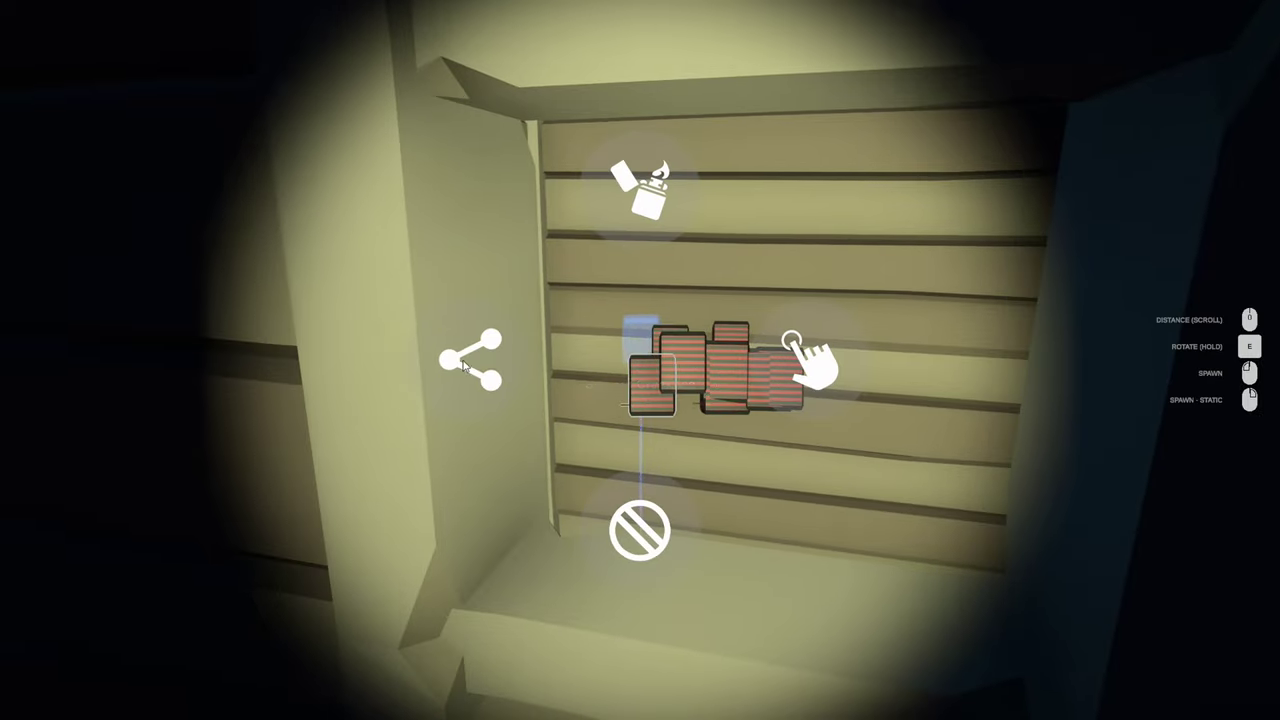
left_click(640, 360)
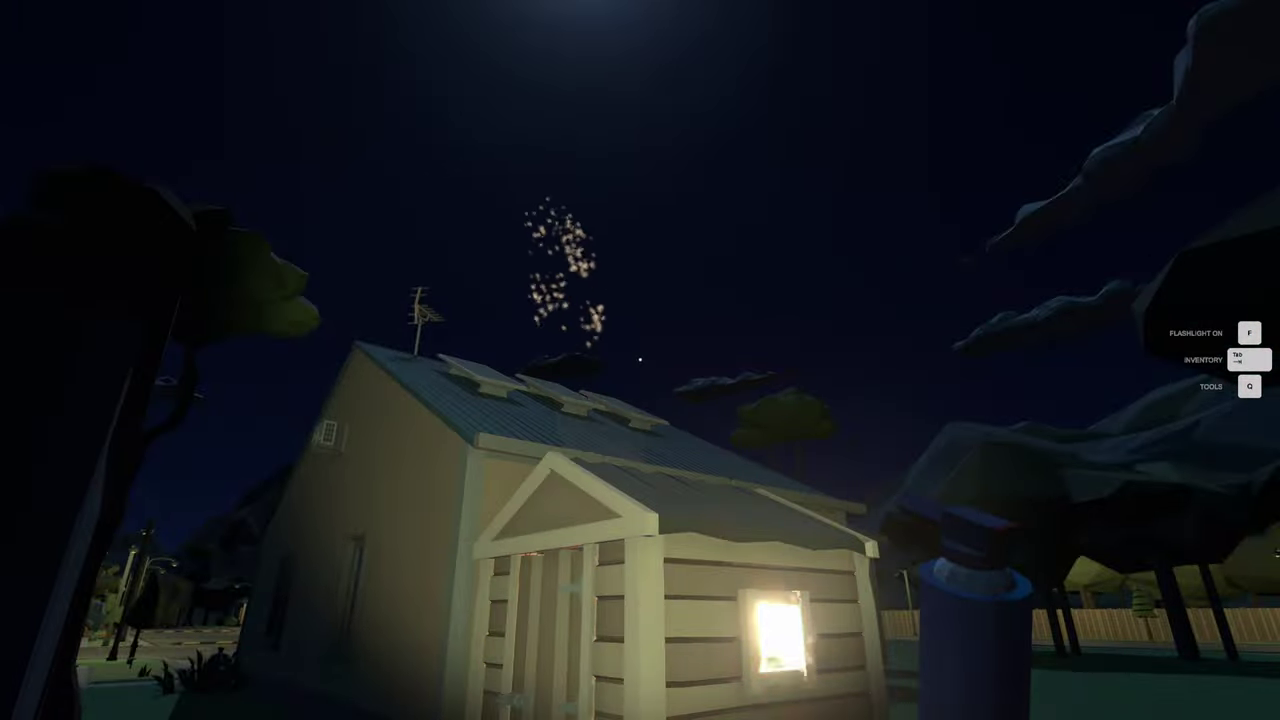
Step: Light the fuse at the shed door, then walk past the house to the street
key("w")
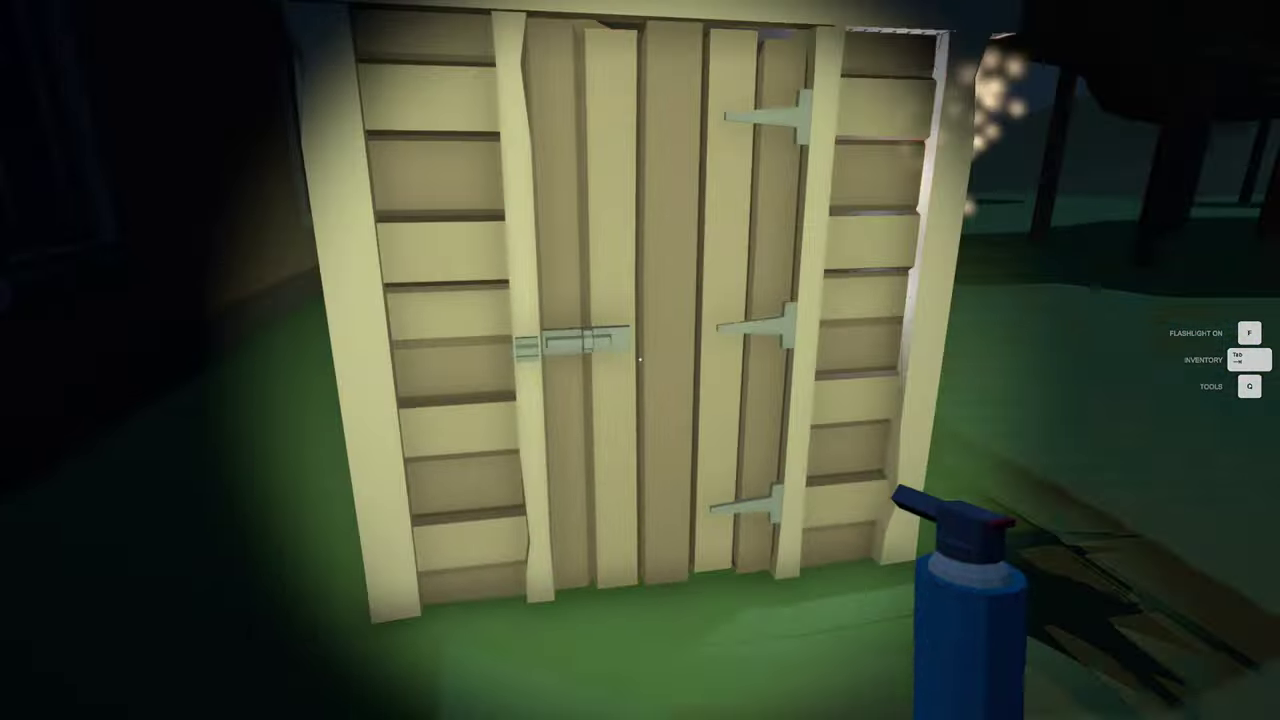
left_click(640, 360)
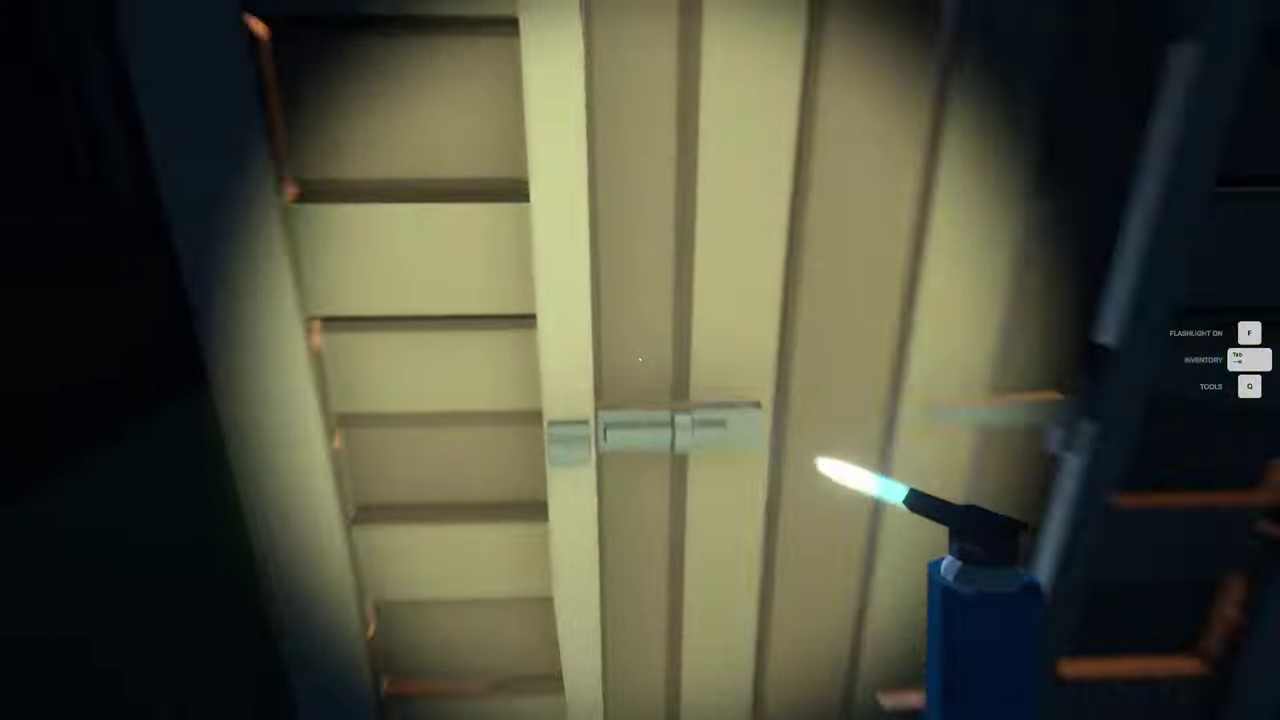
key("a")
key("w")
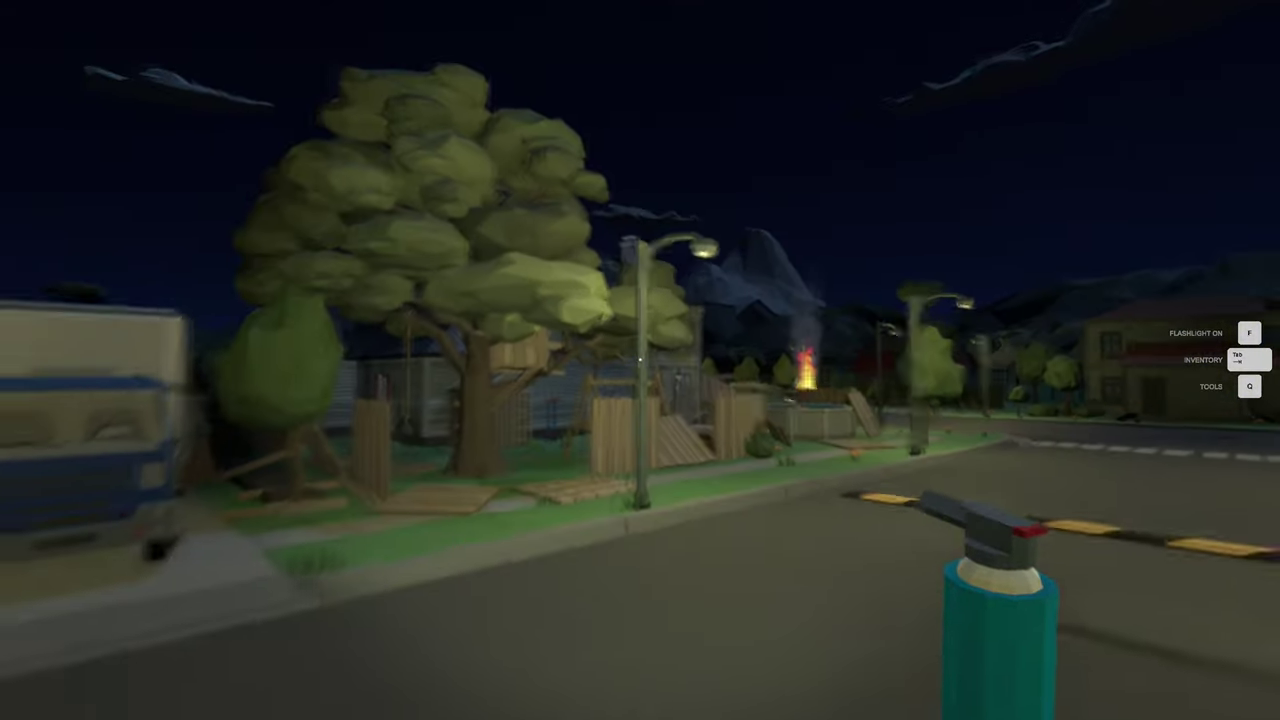
Step: Walk past the treehouse, through the backyard beside the house, and across to the burning car
key("w")
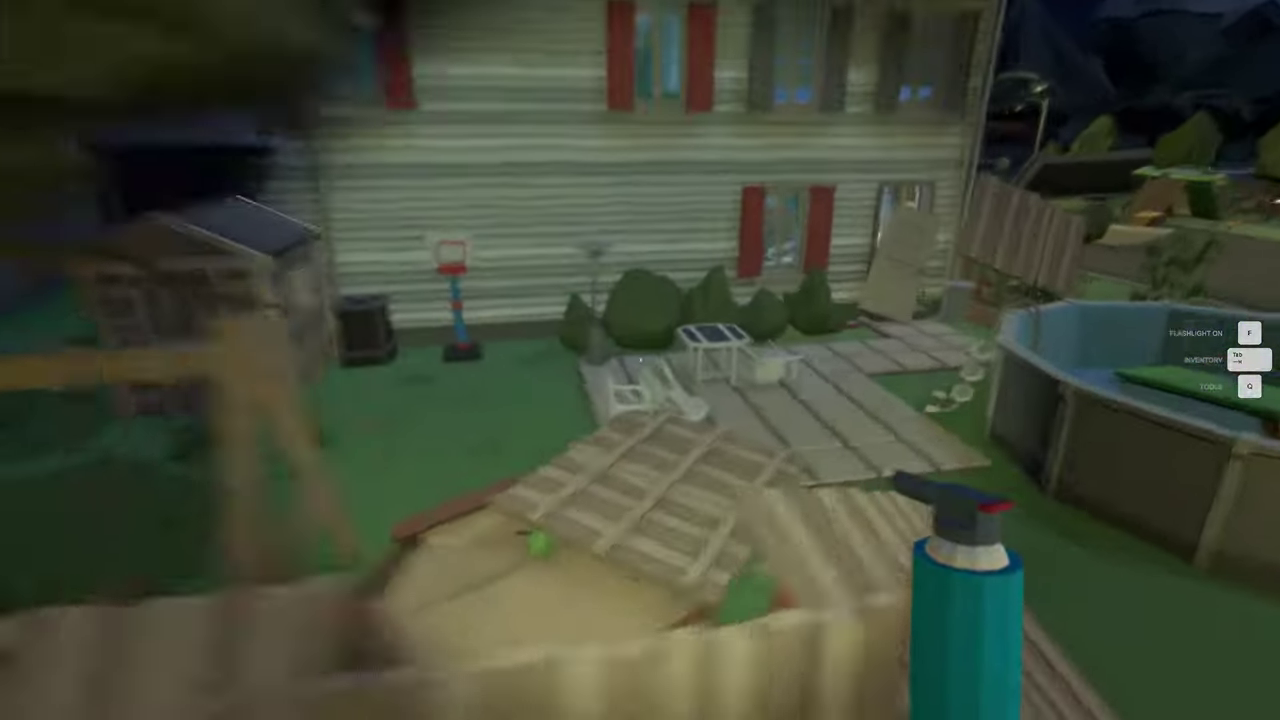
key("w")
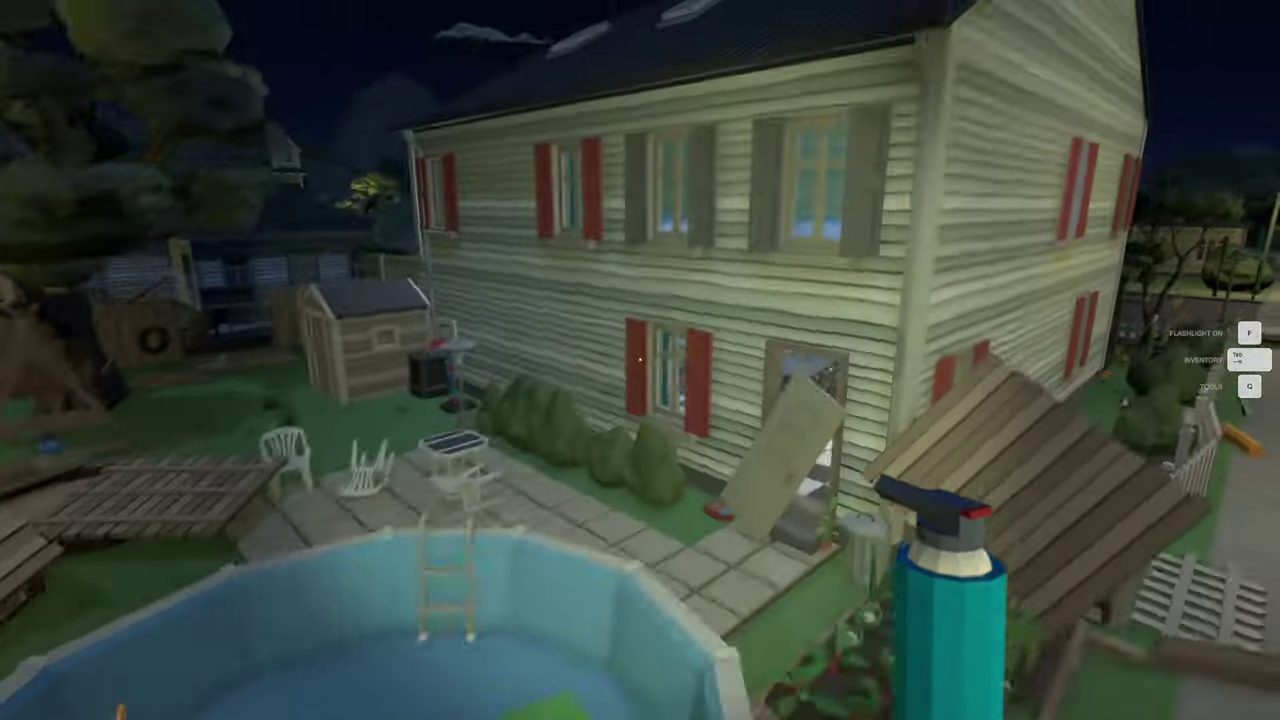
key("w")
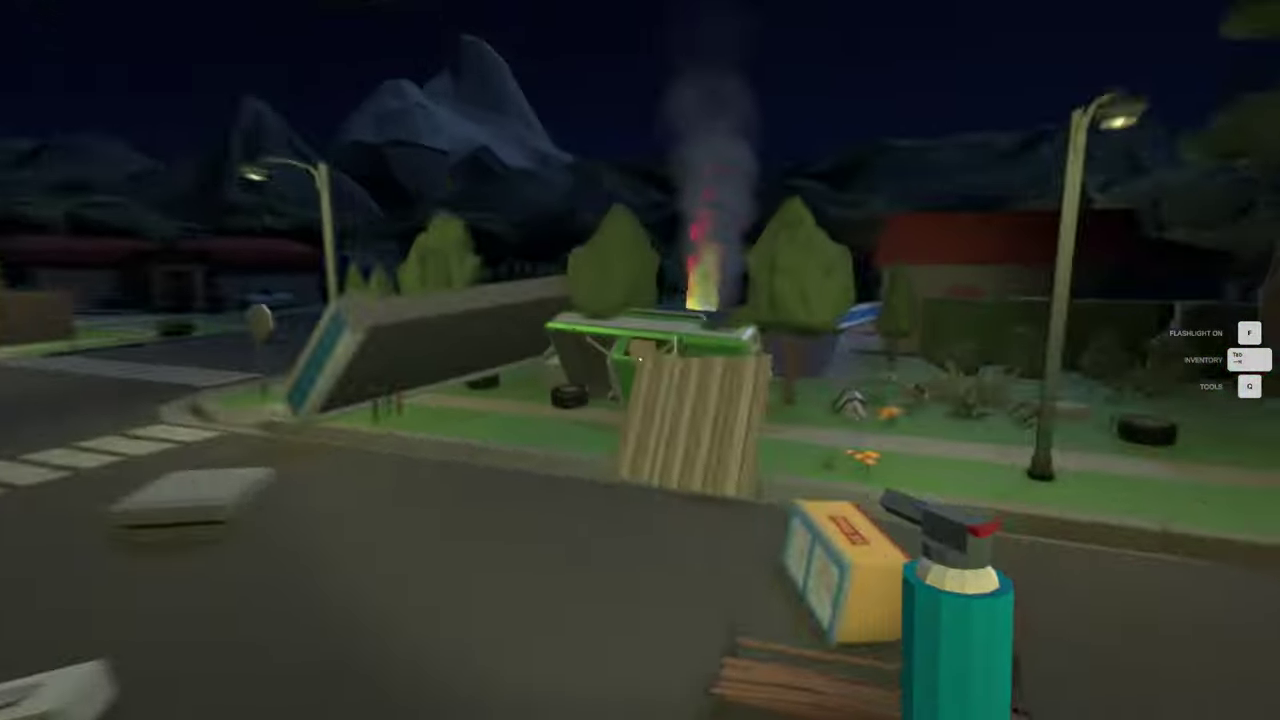
key("w")
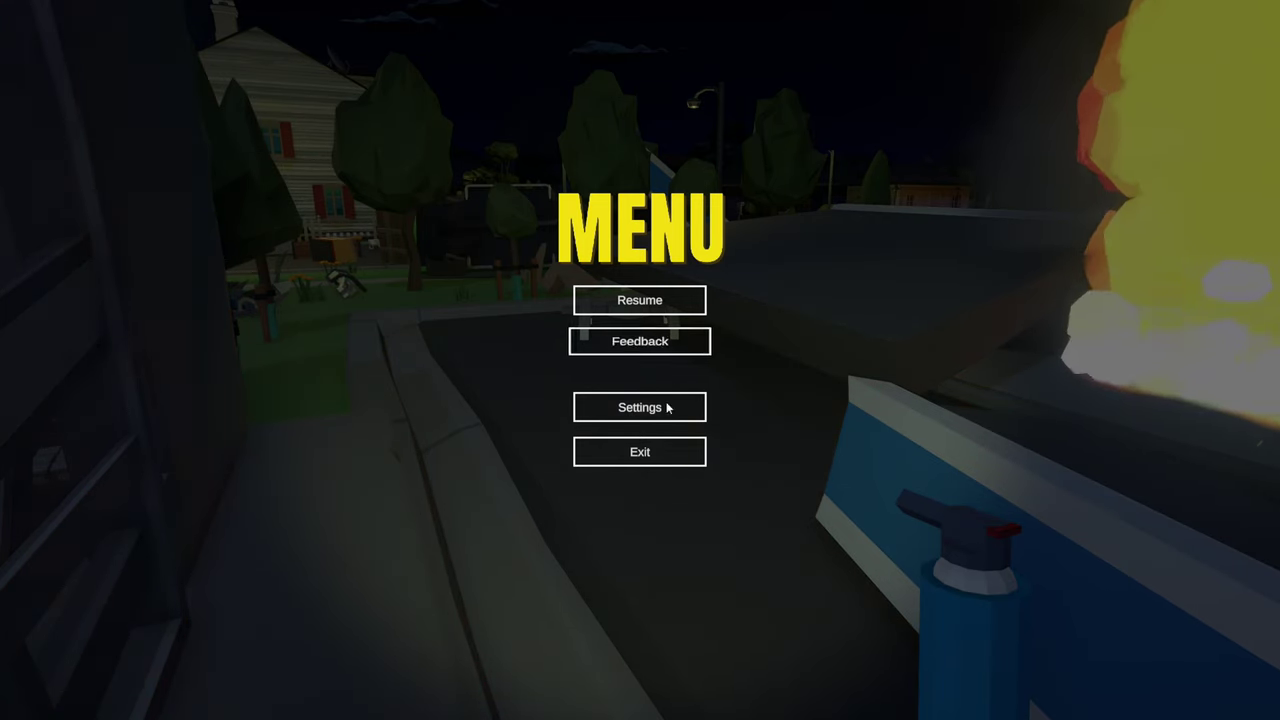
Step: Choose Exit in the pause menu to quit the town level
left_click(650, 465)
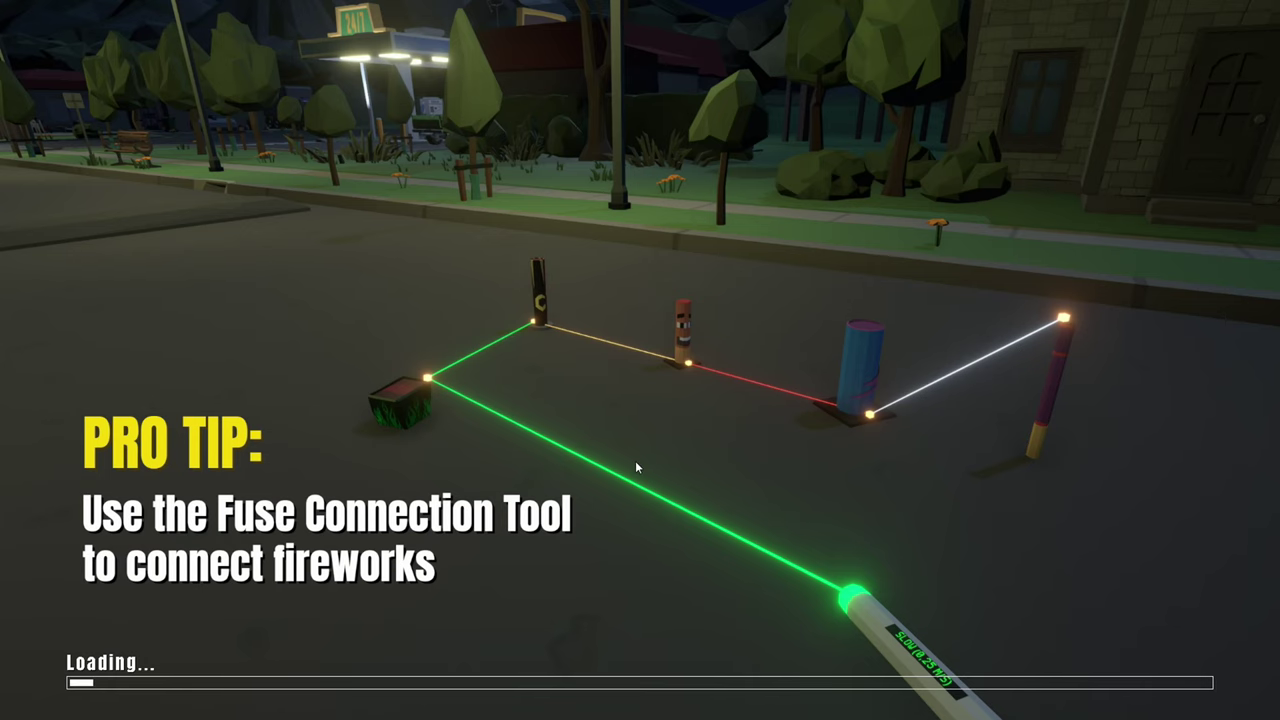